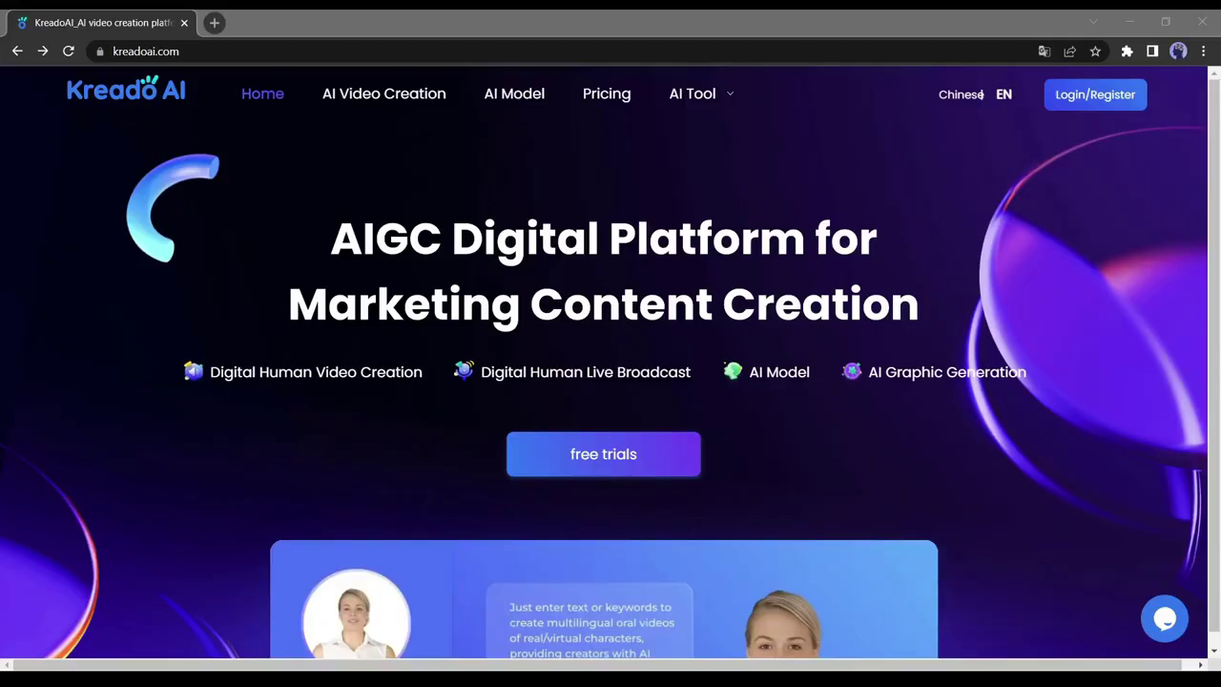
# Step: Look through the Kreado AI homepage's sections on digital humans, languages, voice timbres, avatar and voice cloning, and AI models
pyautogui.click(595, 374)
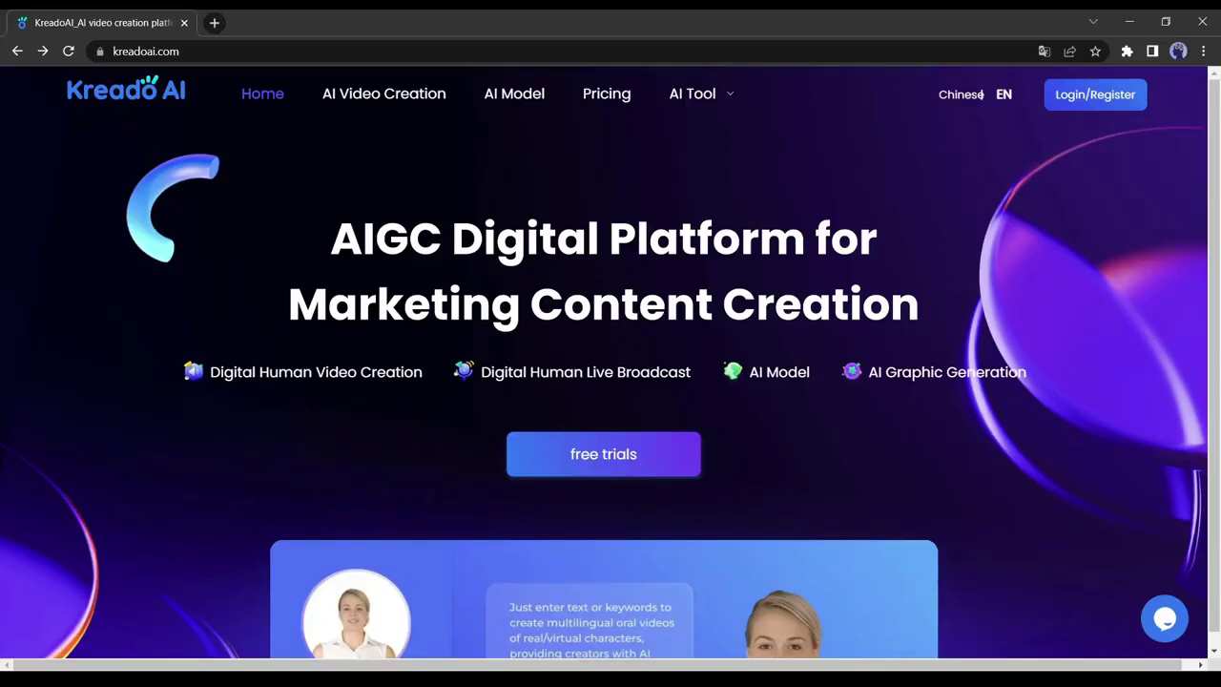
pyautogui.scroll(-7, 595, 374)
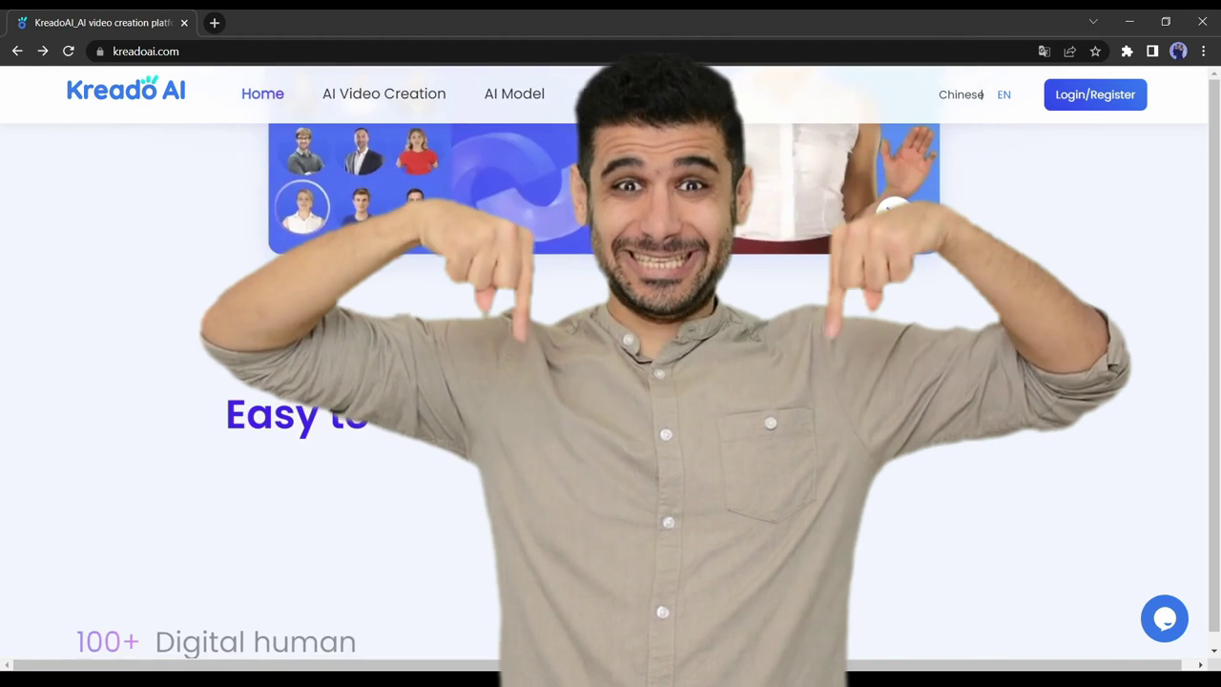
pyautogui.scroll(4, 755, 376)
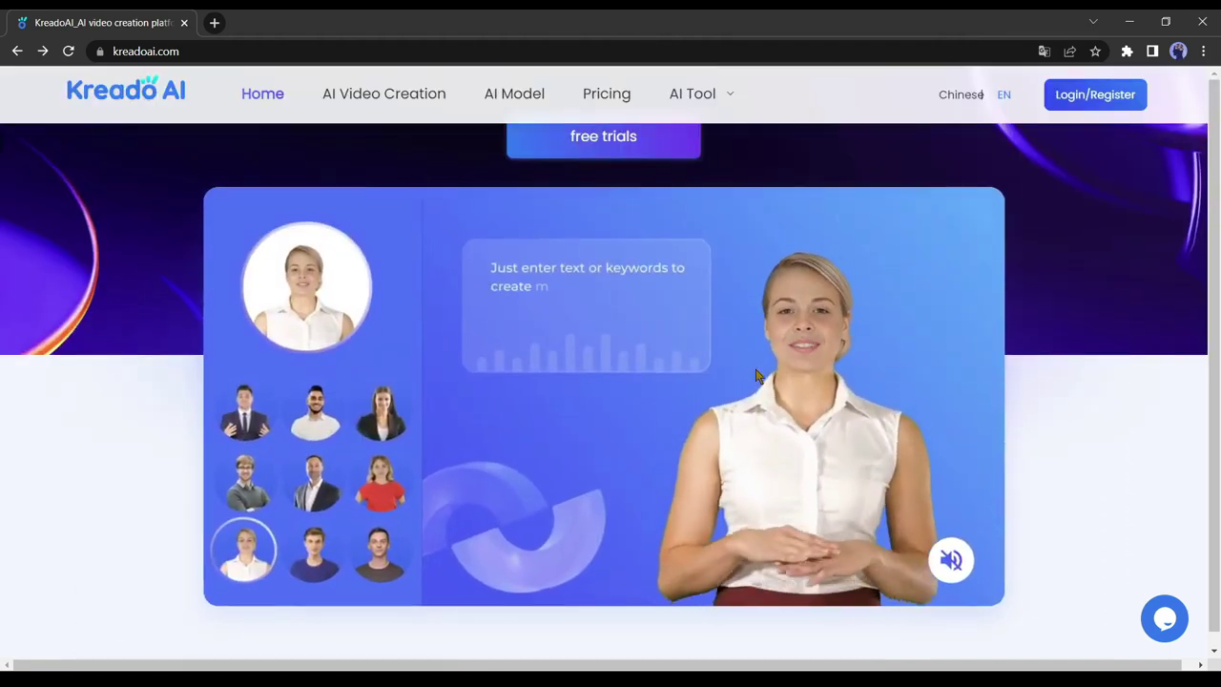
pyautogui.scroll(-4, 755, 377)
pyautogui.scroll(-5, 755, 375)
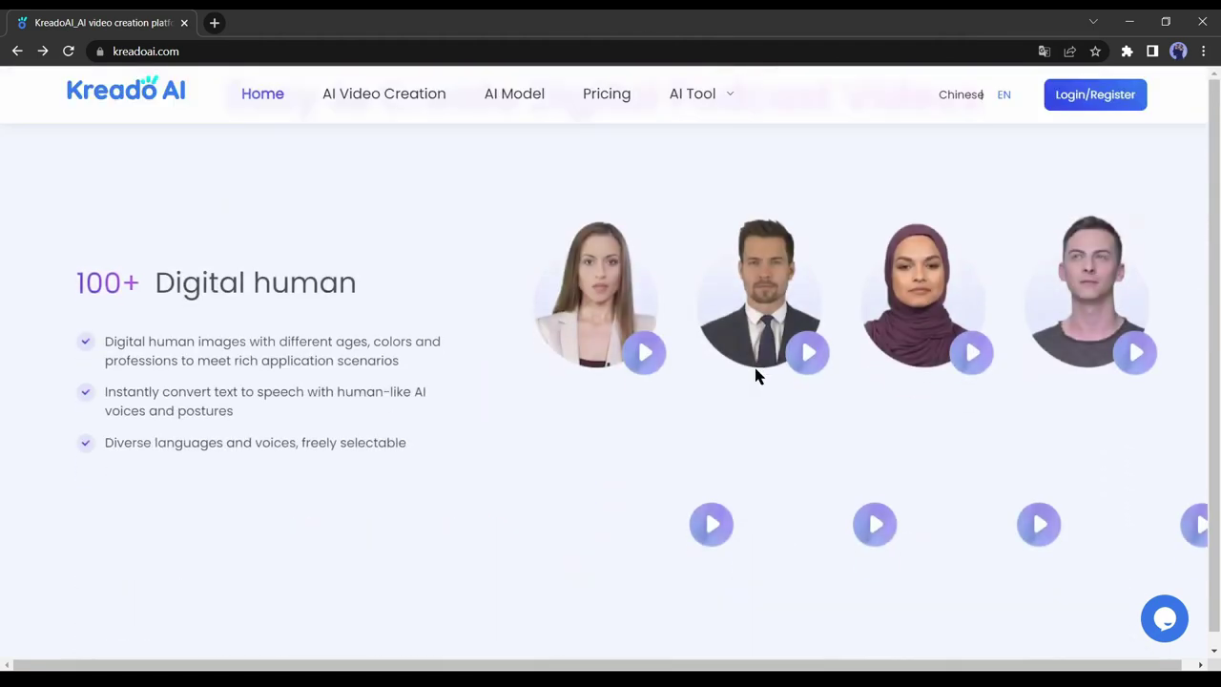
pyautogui.scroll(-3, 756, 370)
pyautogui.scroll(-3, 755, 370)
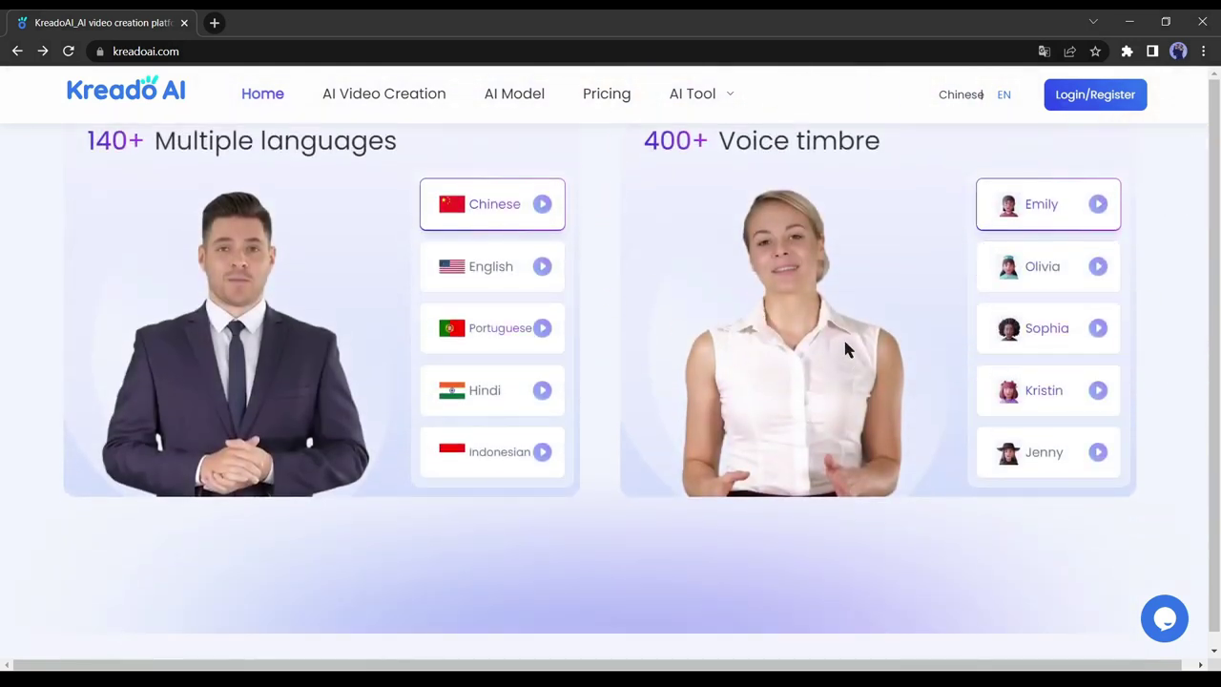
pyautogui.scroll(-5, 843, 349)
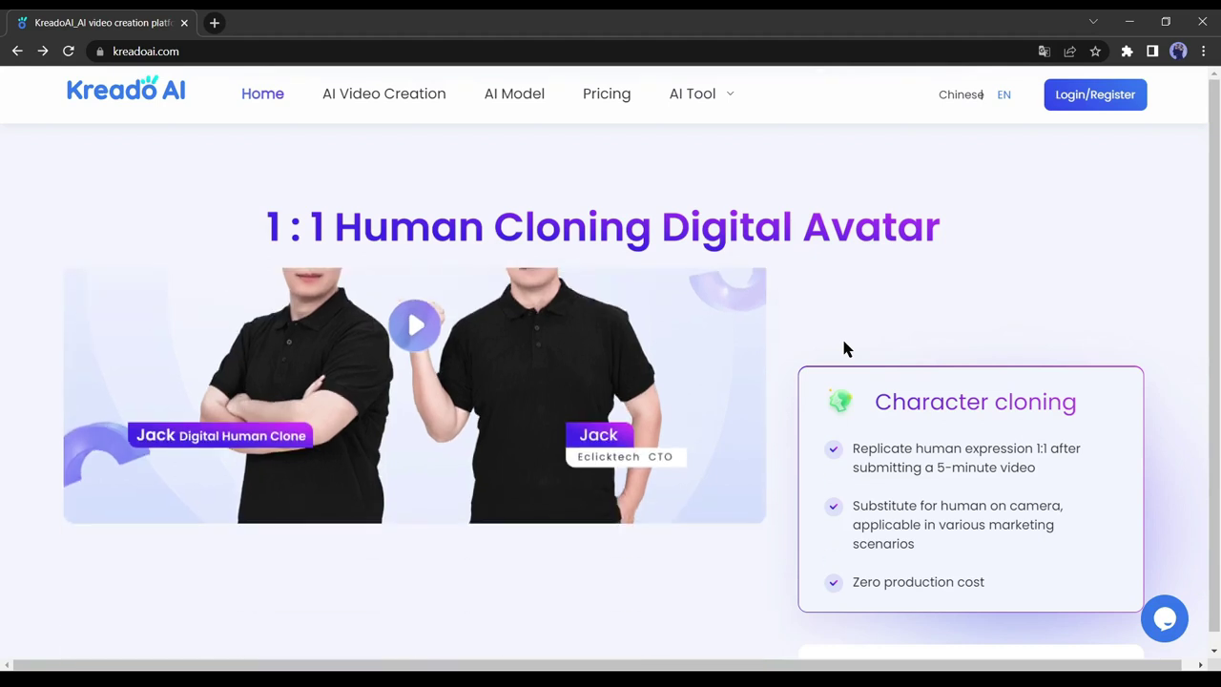
pyautogui.scroll(-3, 843, 349)
pyautogui.scroll(-8, 844, 350)
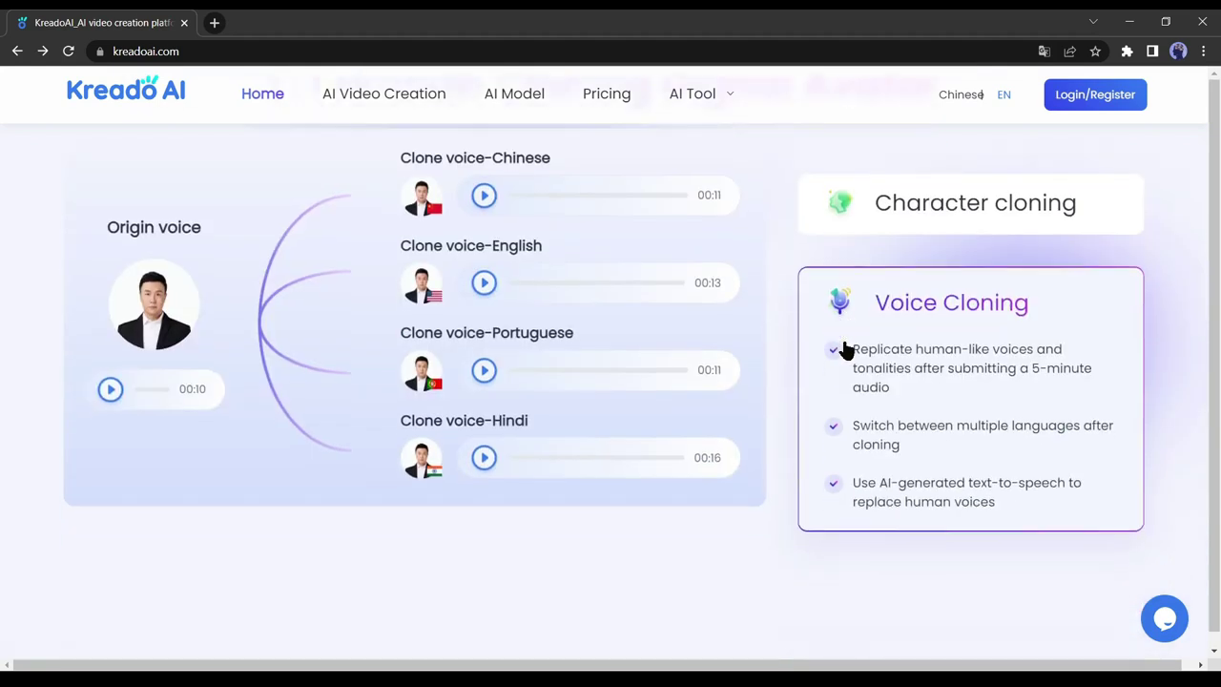
pyautogui.scroll(-1, 1145, 473)
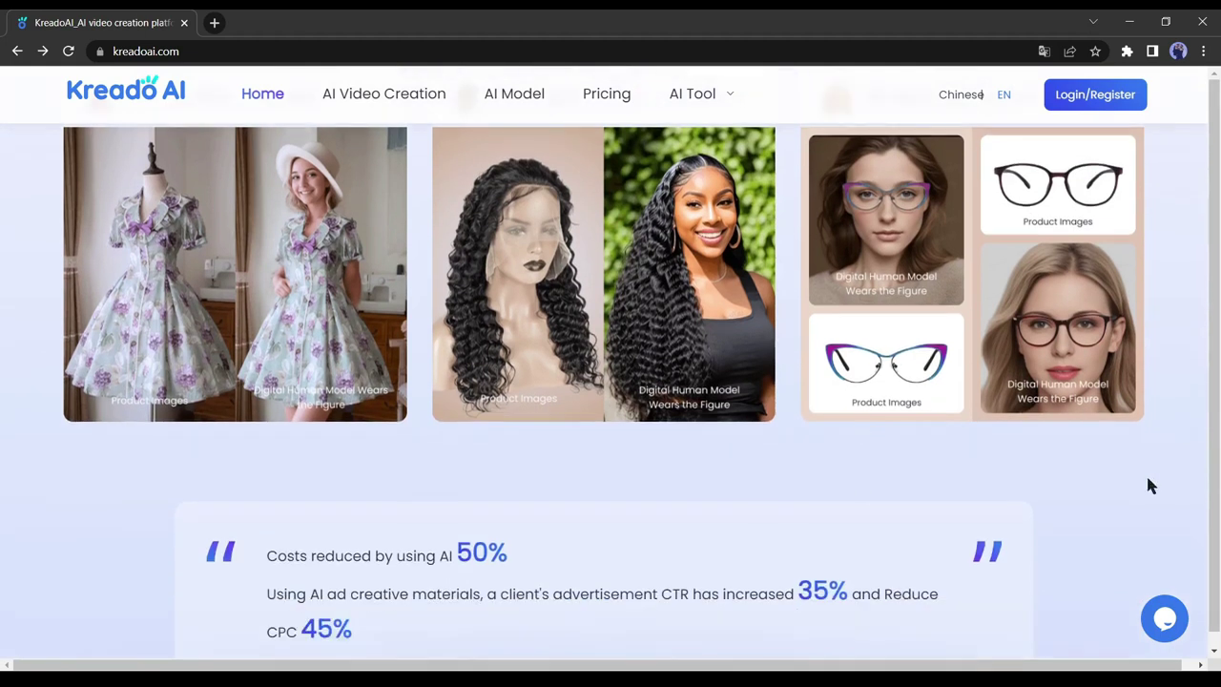
pyautogui.scroll(10, 1112, 296)
pyautogui.scroll(8, 1112, 296)
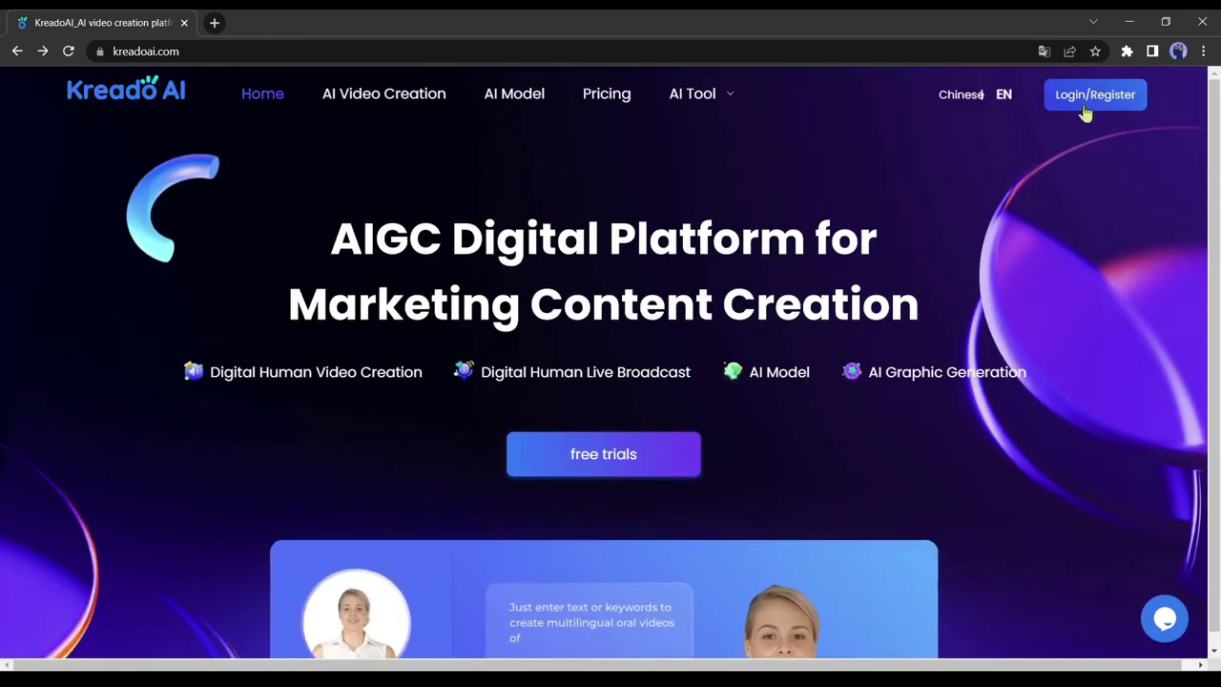
# Step: View the account registration form and log in to the existing account with the saved credentials
pyautogui.click(1084, 109)
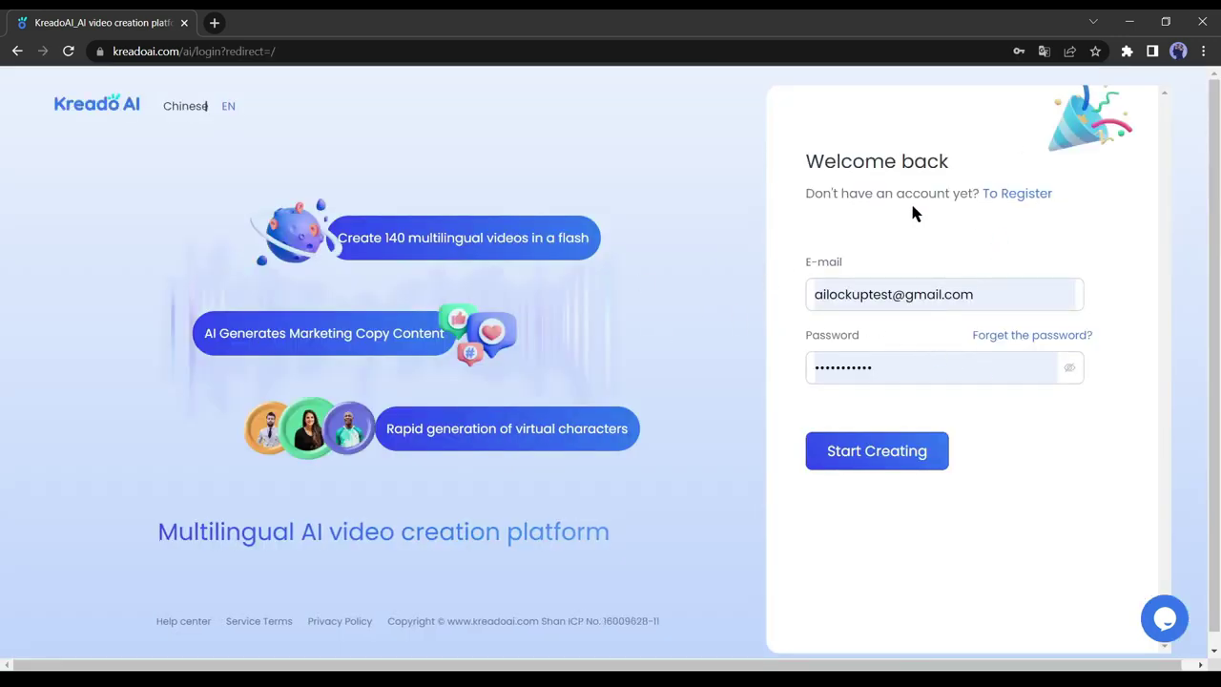
pyautogui.click(1025, 196)
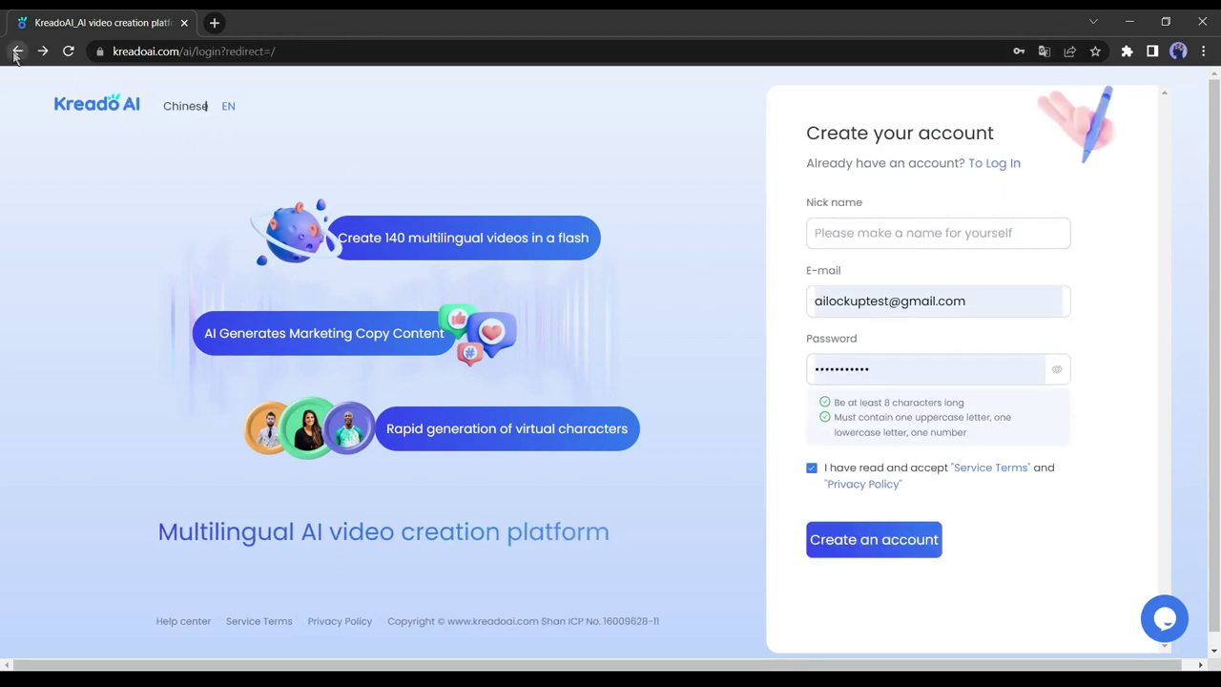
pyautogui.click(883, 458)
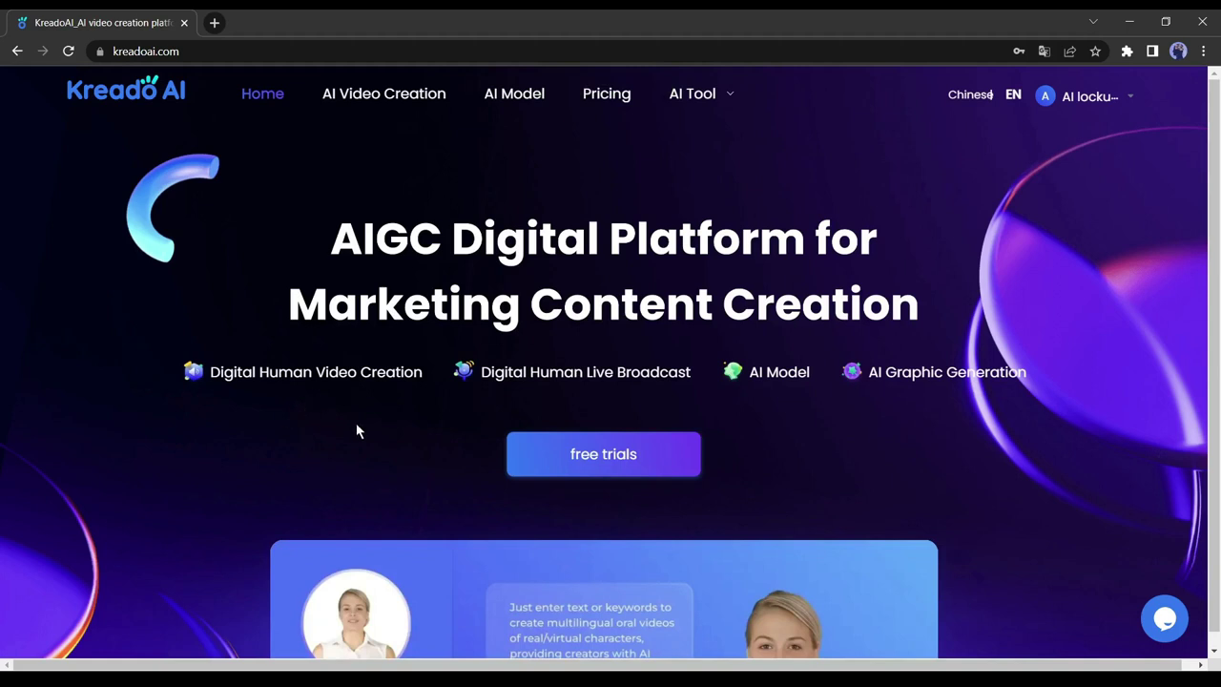
# Step: Start a Digital Human Video Creation project from the free trial and choose the man in the dark suit and tie as presenter
pyautogui.click(628, 456)
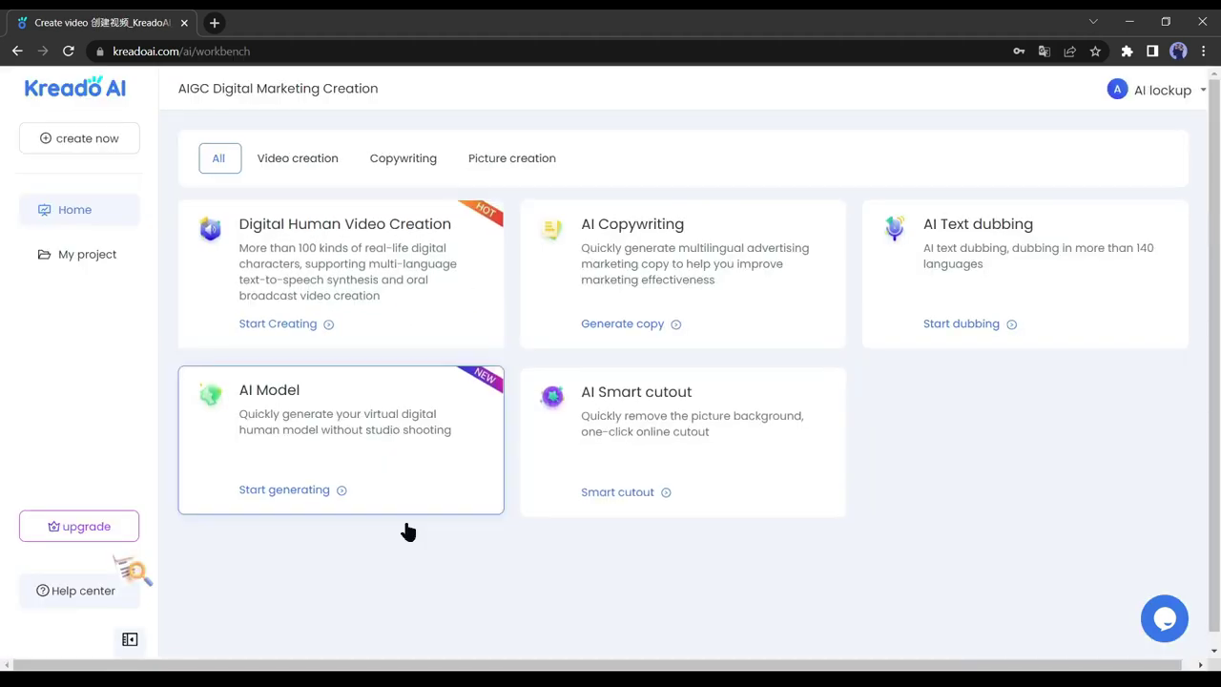
pyautogui.click(349, 263)
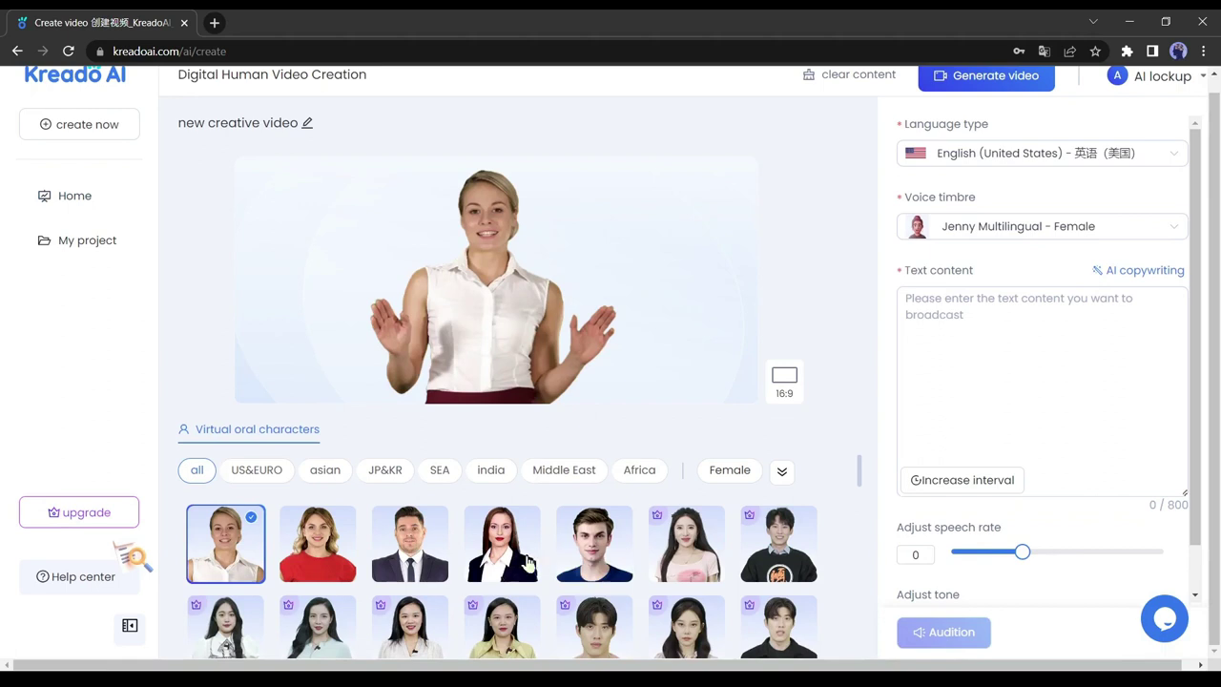
pyautogui.click(410, 543)
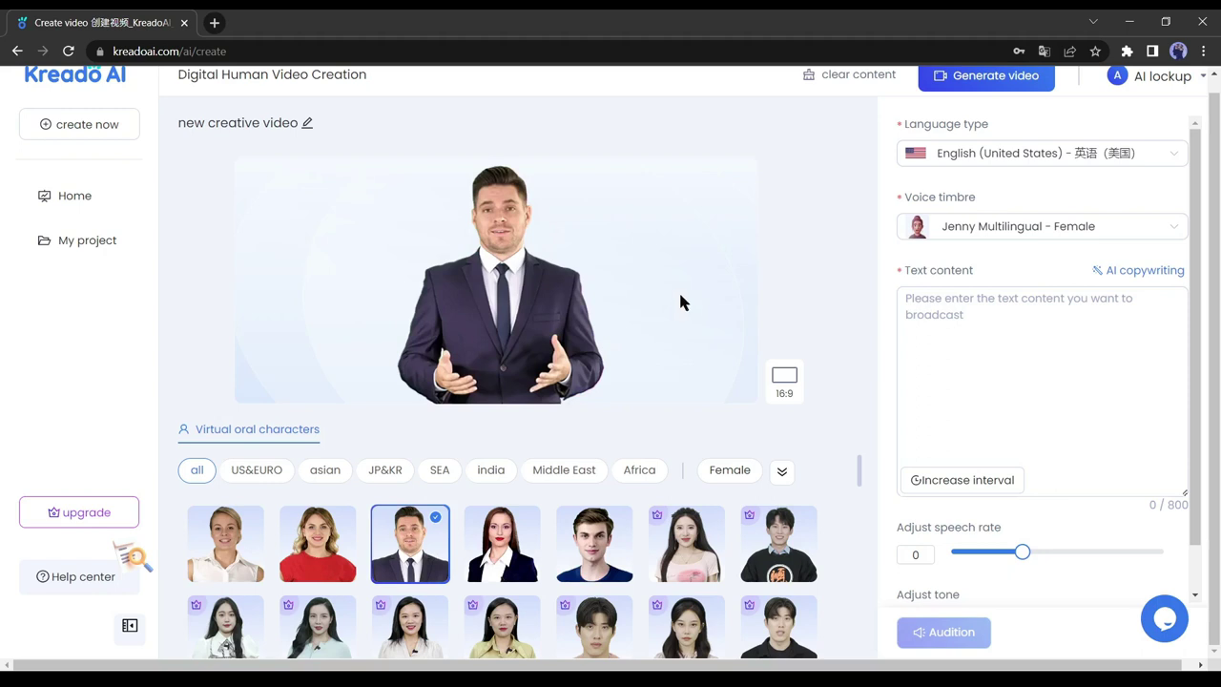
# Step: Browse the available language types and choose English (United States)
pyautogui.click(1026, 154)
pyautogui.scroll(-10, 1007, 276)
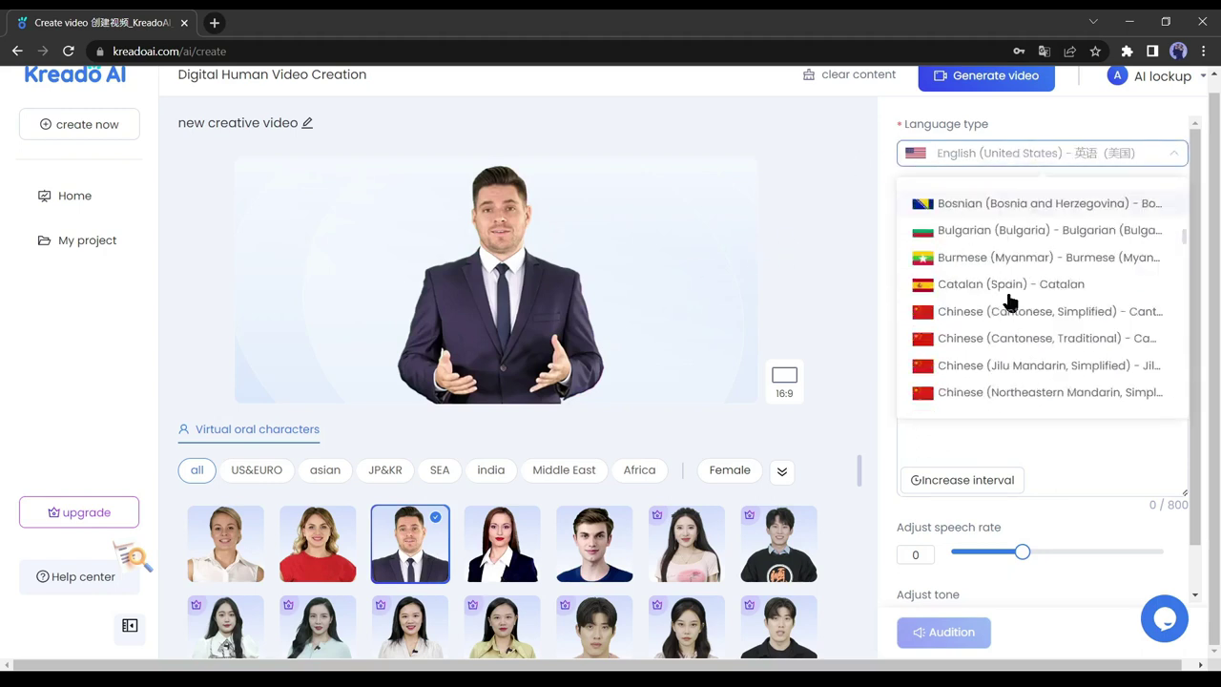
pyautogui.scroll(10, 1009, 301)
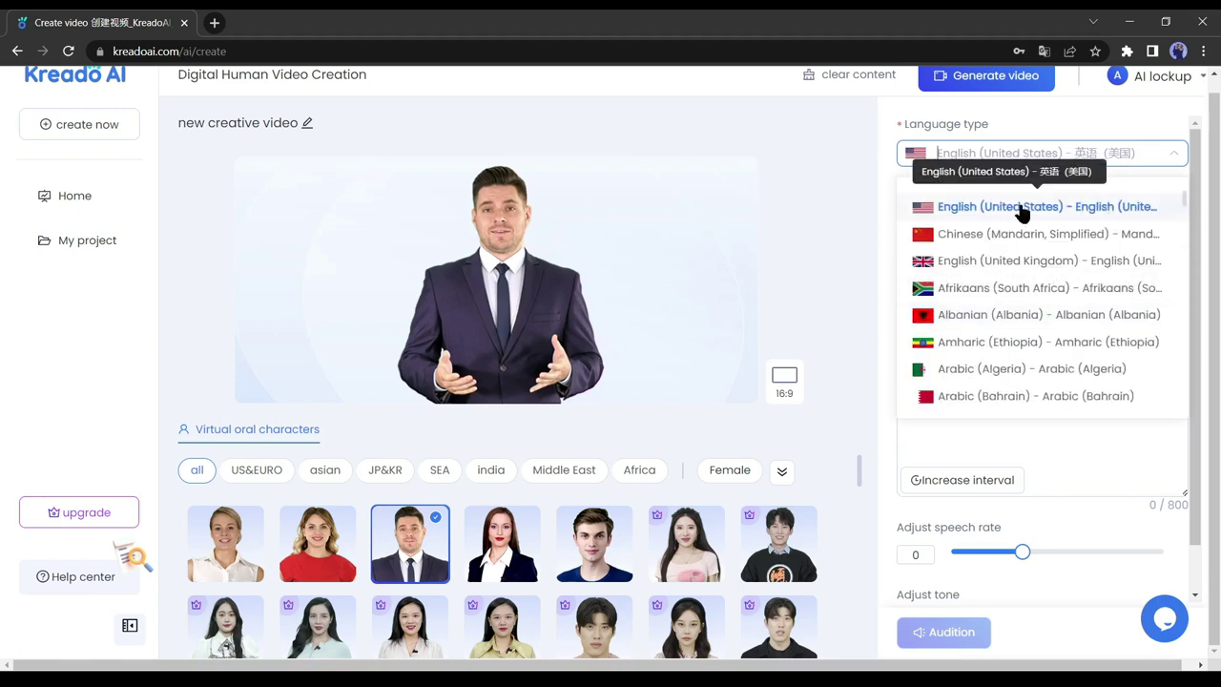
pyautogui.click(987, 210)
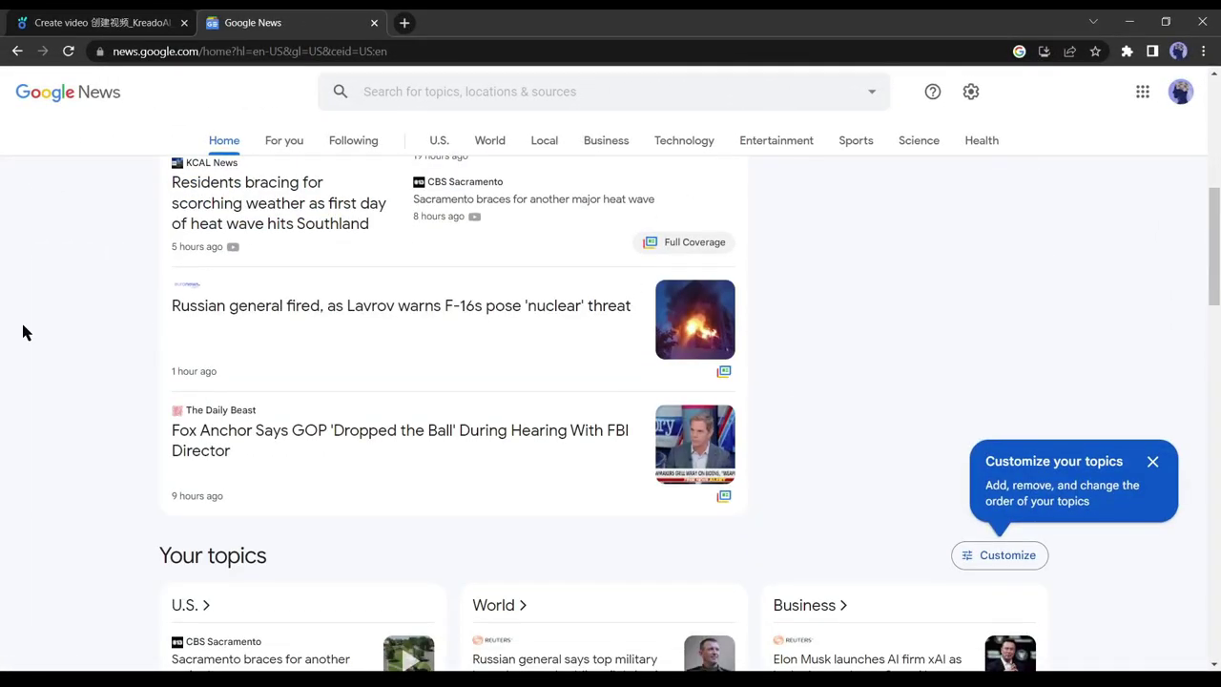
# Step: Open the Google News story about the fired Russian general and copy the opening paragraphs under its first subheading
pyautogui.click(349, 307)
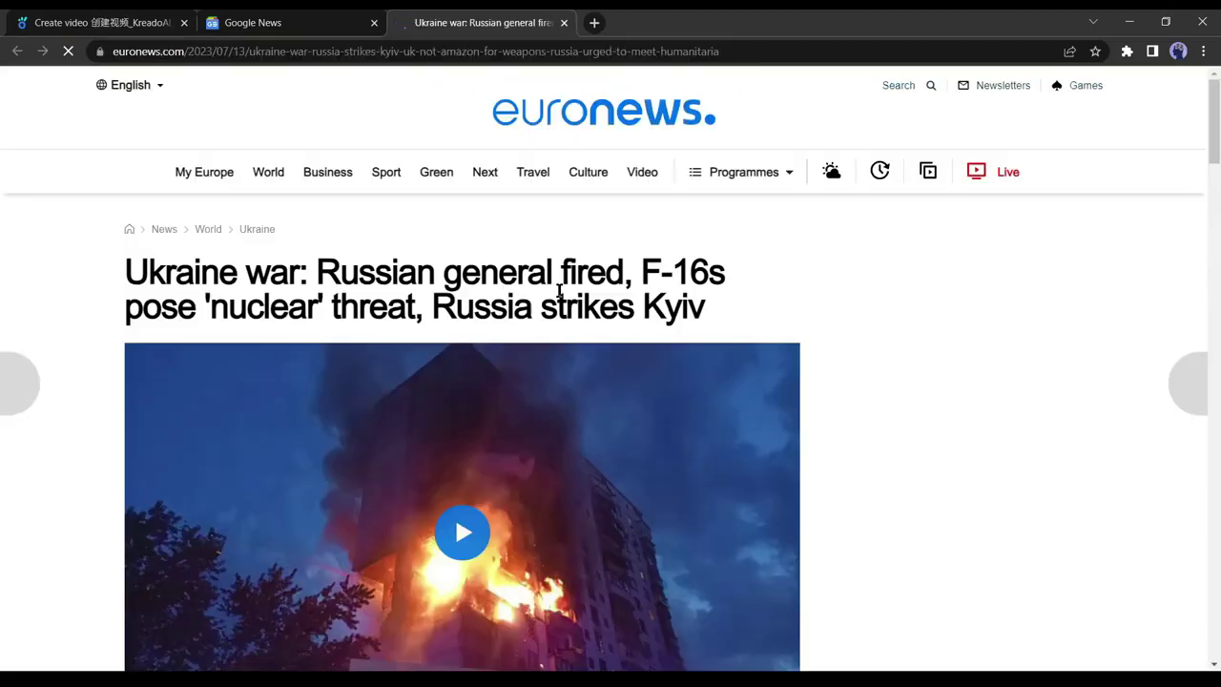
pyautogui.scroll(-3, 559, 291)
pyautogui.scroll(-3, 560, 288)
pyautogui.moveTo(203, 283); pyautogui.dragTo(573, 357)
pyautogui.hotkey('ctrl', 'c')
pyautogui.scroll(-2, 418, 342)
pyautogui.scroll(-3, 659, 365)
pyautogui.scroll(4, 572, 356)
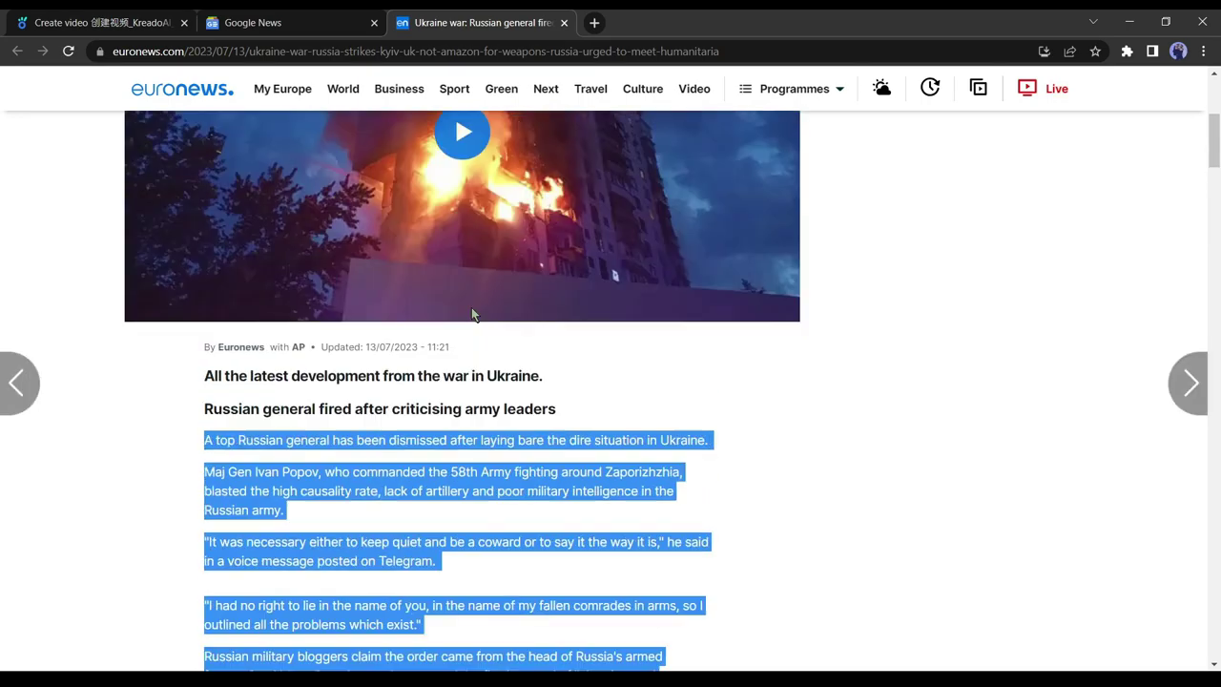
# Step: Paste the copied article text without formatting into the blank Google Docs document and delete the unwanted line
pyautogui.rightClick(391, 270)
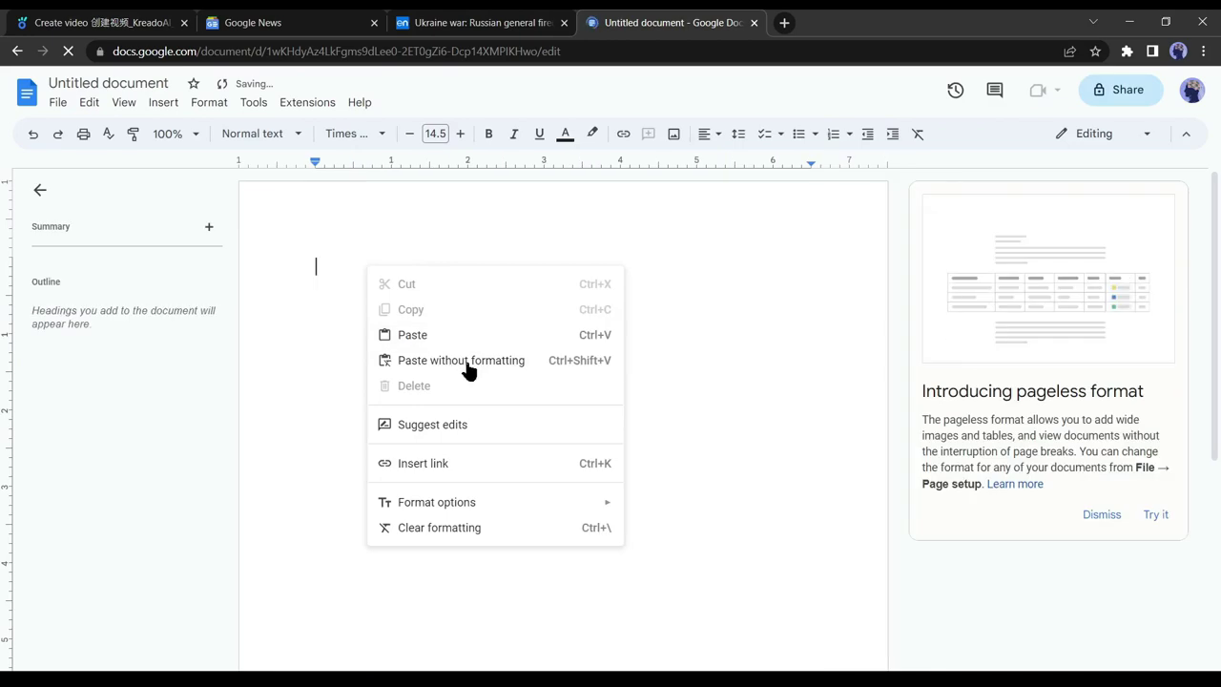
pyautogui.click(466, 361)
pyautogui.scroll(2, 468, 354)
pyautogui.scroll(-4, 462, 354)
pyautogui.scroll(2, 462, 353)
pyautogui.moveTo(679, 417); pyautogui.dragTo(266, 417)
pyautogui.press('BackSpace')
pyautogui.press('BackSpace')
pyautogui.scroll(2, 432, 336)
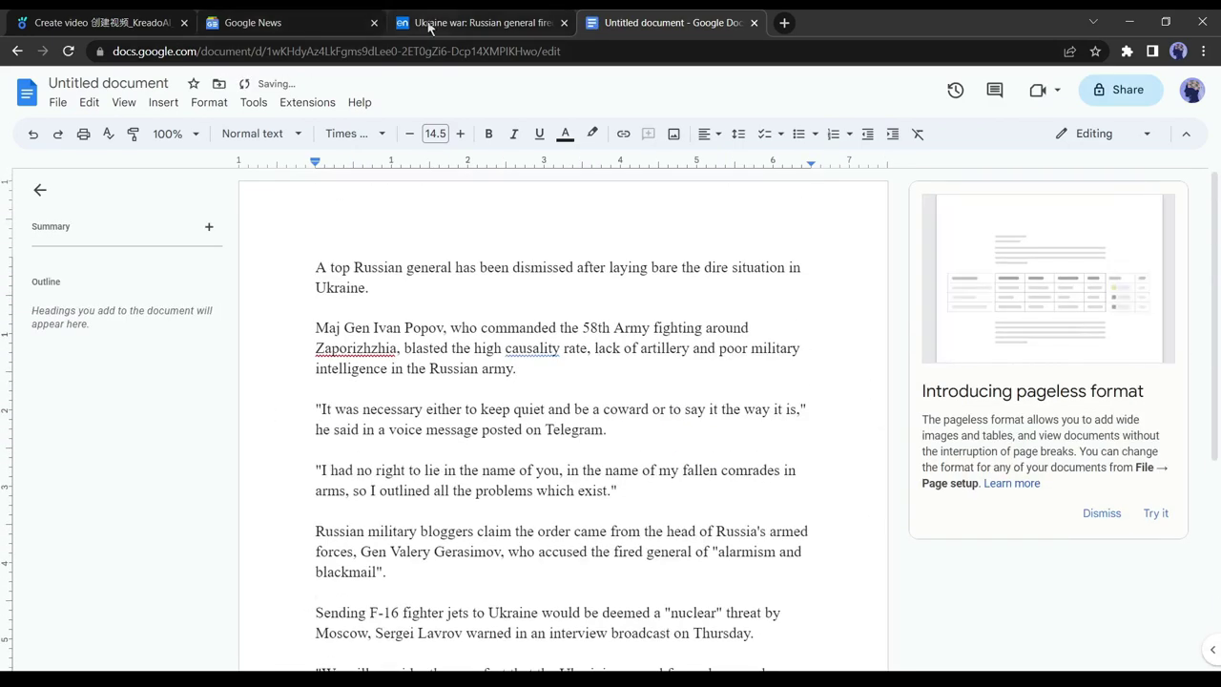
# Step: Append the article's paragraphs on NATO satellites and F-16 deliveries to the document, and select further text in the article
pyautogui.click(423, 23)
pyautogui.scroll(-2, 264, 270)
pyautogui.moveTo(204, 214); pyautogui.dragTo(504, 365)
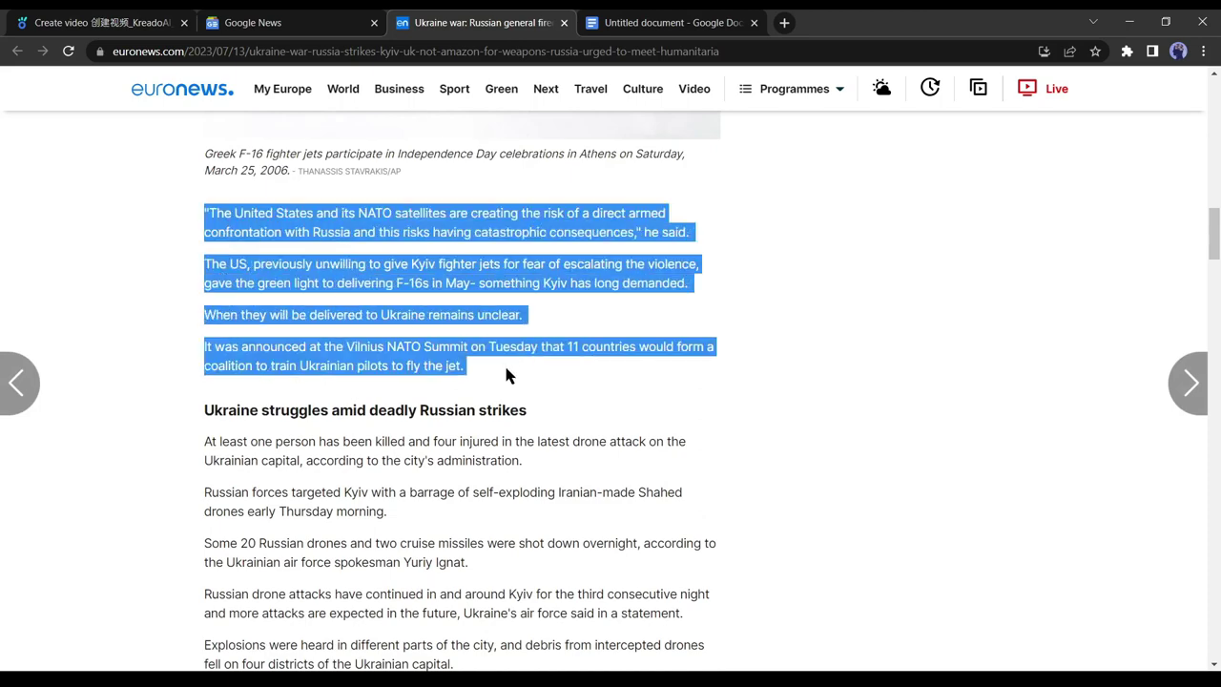
pyautogui.hotkey('ctrl', 'c')
pyautogui.hotkey('ctrl', 'Tab')
pyautogui.hotkey('ctrl', 'v')
pyautogui.scroll(-3, 788, 447)
pyautogui.click(480, 23)
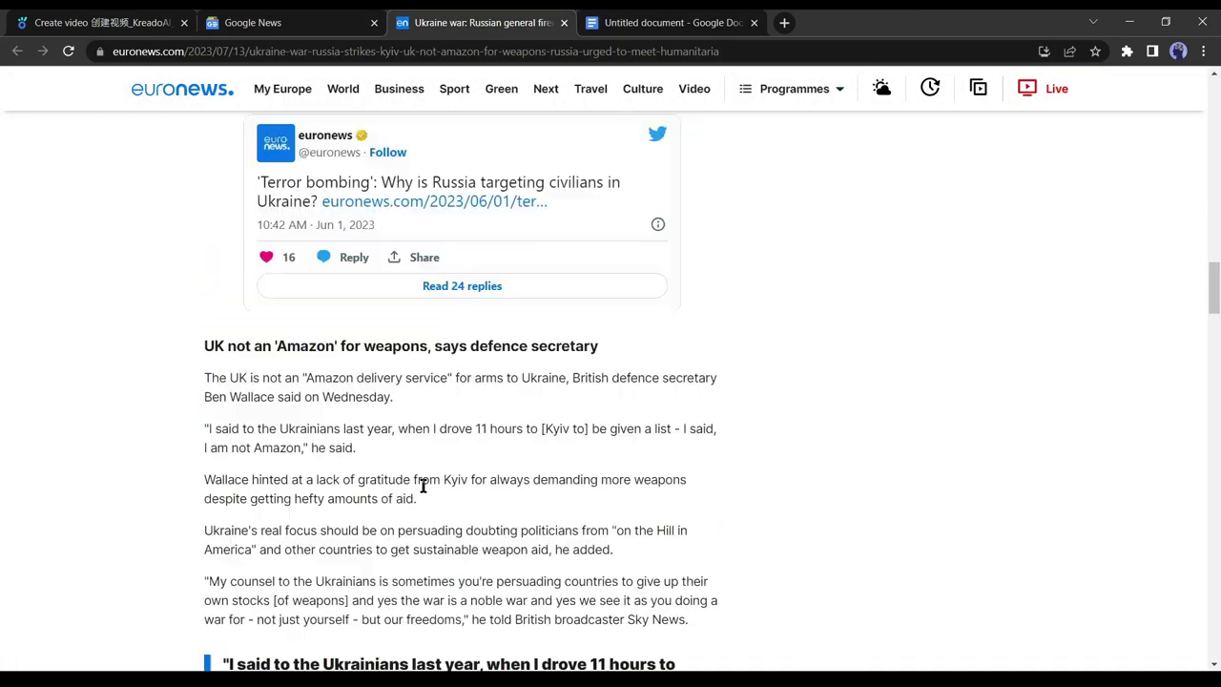
pyautogui.moveTo(204, 276); pyautogui.dragTo(655, 537)
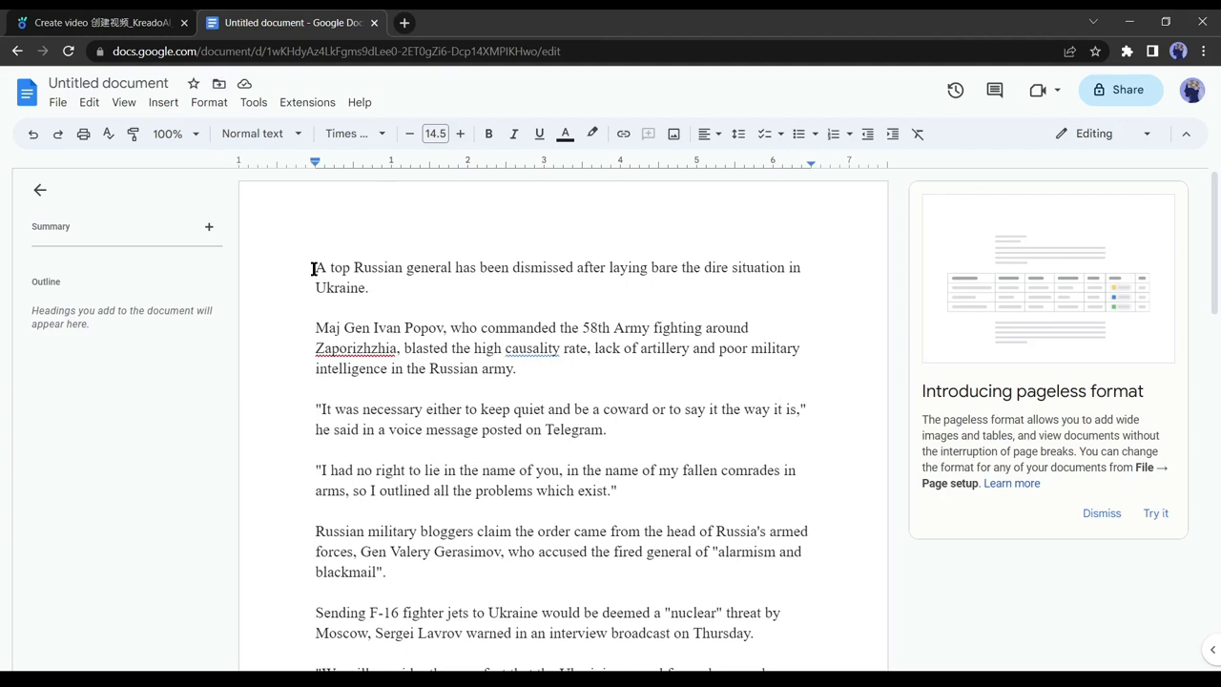
# Step: Copy the document's first two paragraphs into the Text content field of the Kreado AI video
pyautogui.moveTo(312, 269); pyautogui.dragTo(513, 369)
pyautogui.rightClick(467, 349)
pyautogui.click(493, 295)
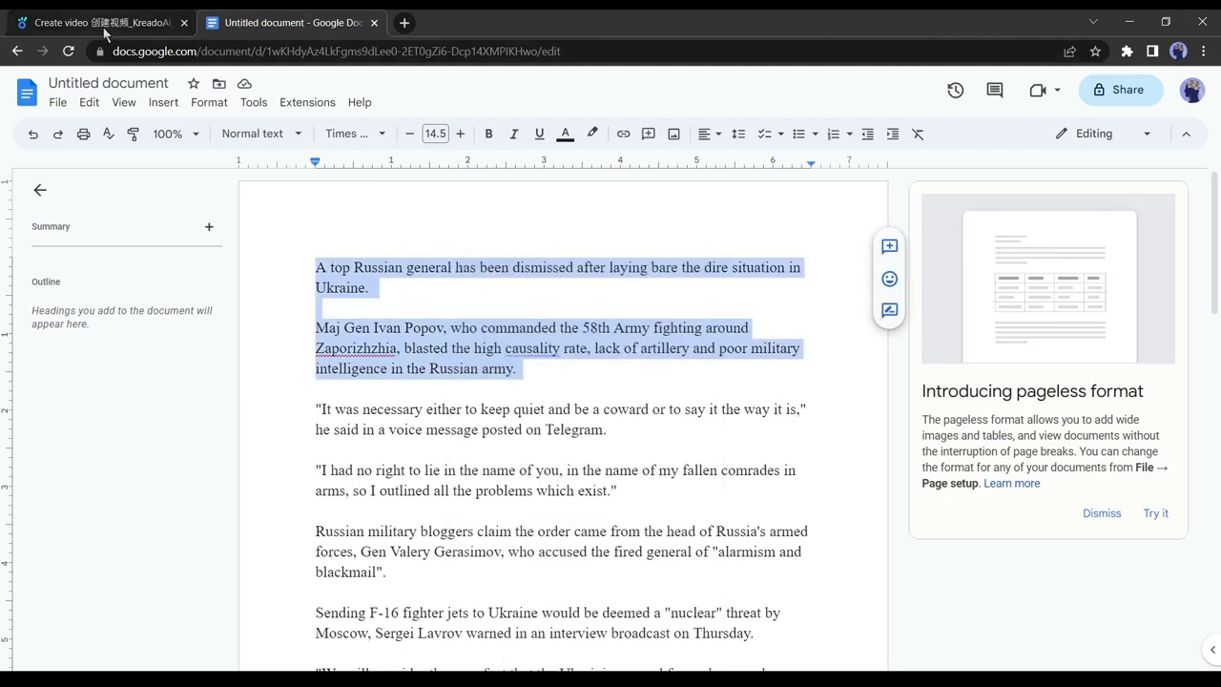
pyautogui.click(105, 25)
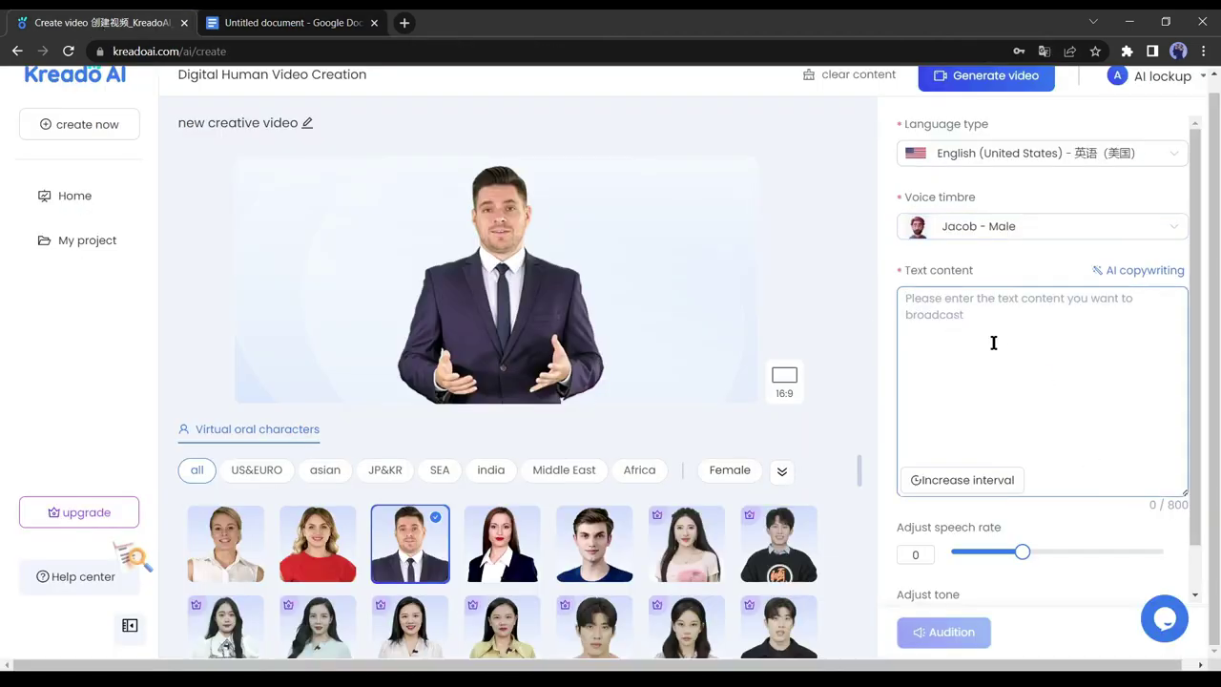
pyautogui.click(993, 342)
pyautogui.hotkey('ctrl', 'v')
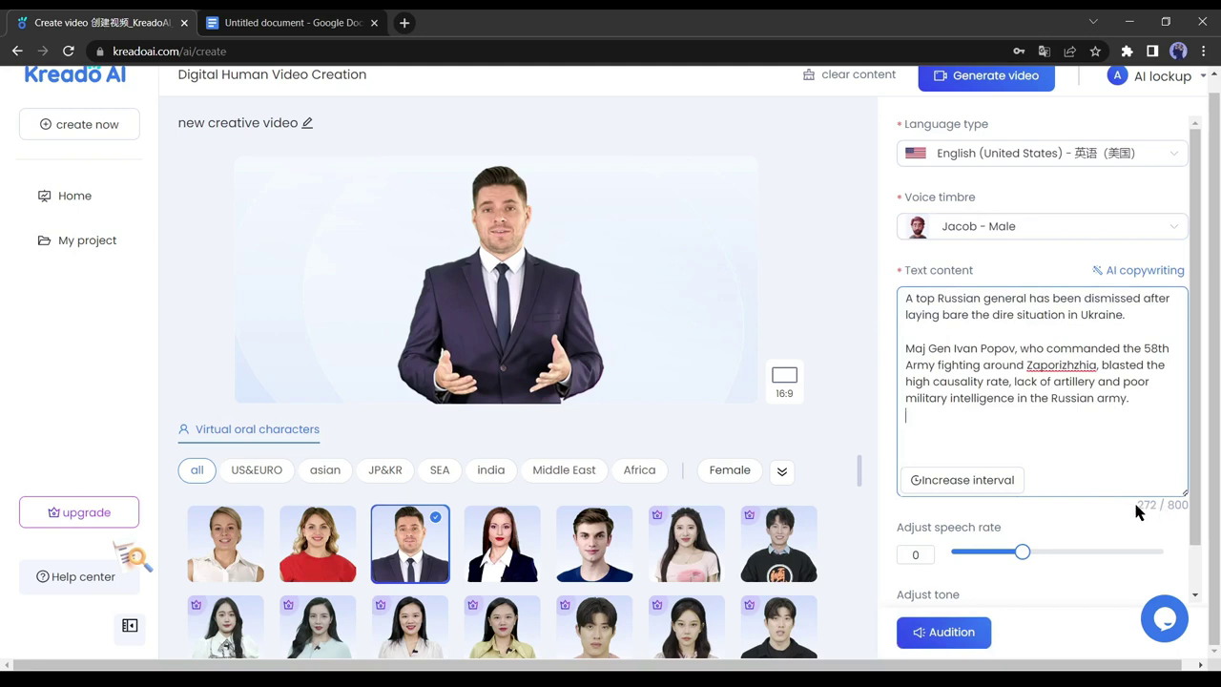
# Step: Append the document's next three paragraphs, from the Telegram quote through the military bloggers paragraph, to the video's text content
pyautogui.click(286, 22)
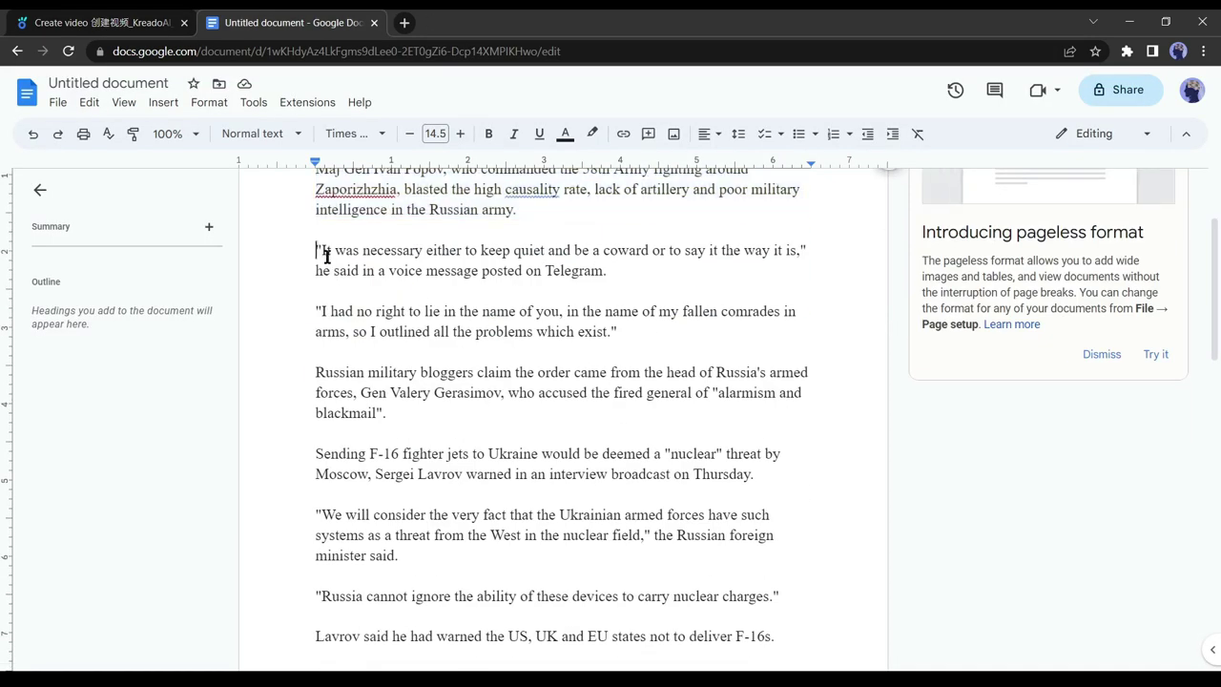
pyautogui.moveTo(326, 255); pyautogui.dragTo(618, 332)
pyautogui.rightClick(521, 316)
pyautogui.click(563, 294)
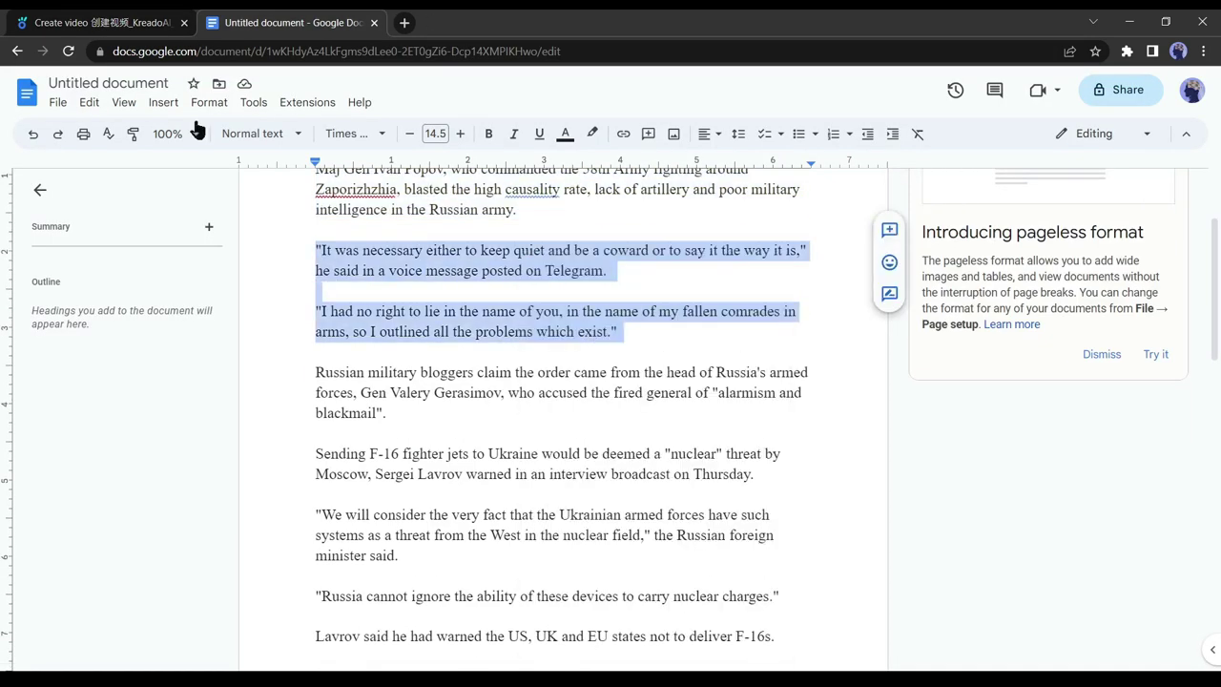
pyautogui.click(100, 22)
pyautogui.click(967, 447)
pyautogui.hotkey('ctrl', 'v')
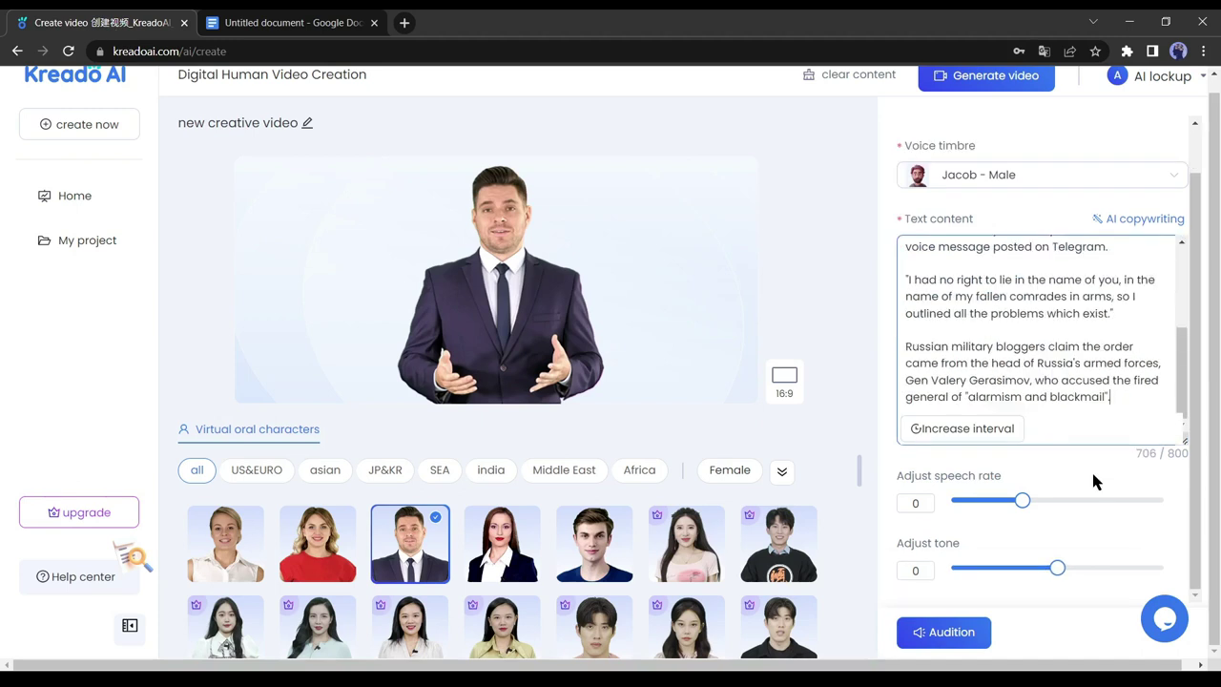
# Step: Set the voice timbre to Eric - Male and generate the video
pyautogui.click(1036, 172)
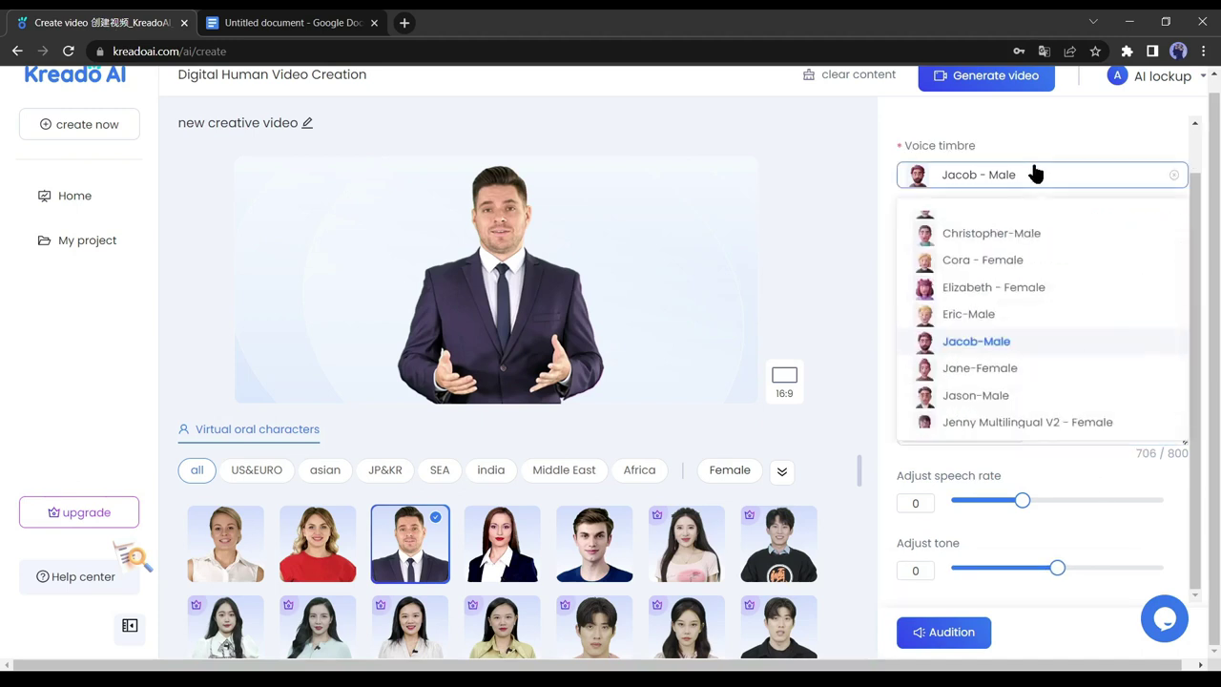
pyautogui.click(1001, 344)
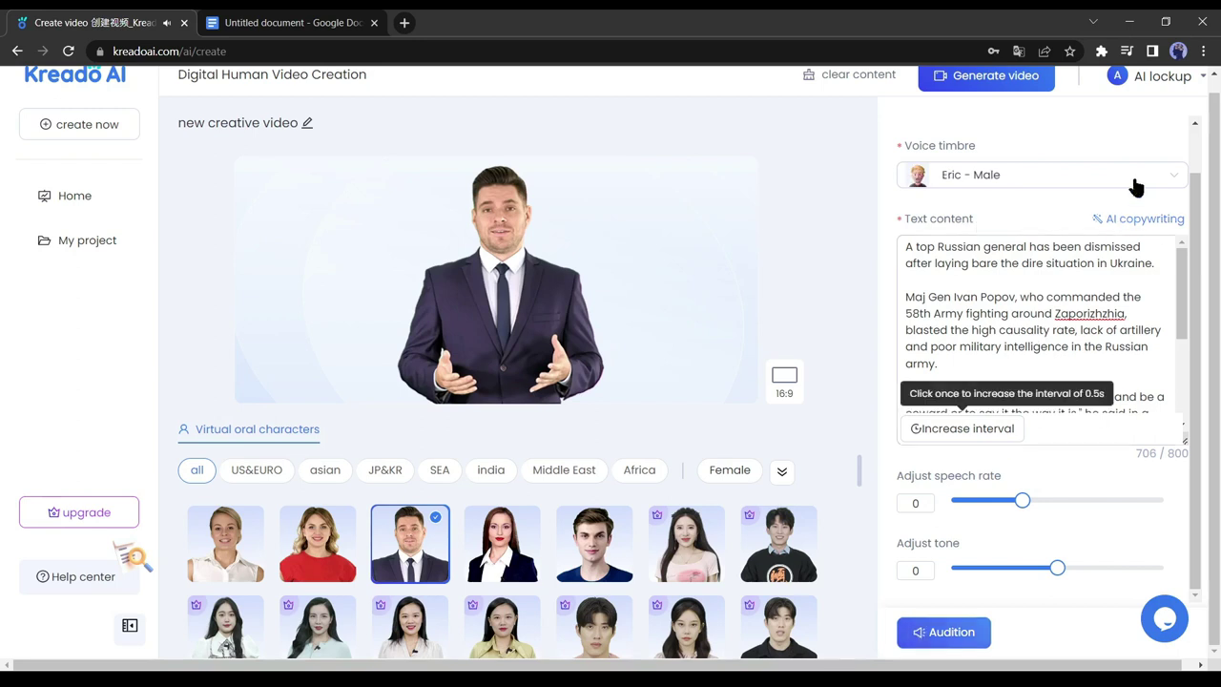
pyautogui.scroll(1, 1134, 185)
pyautogui.click(990, 86)
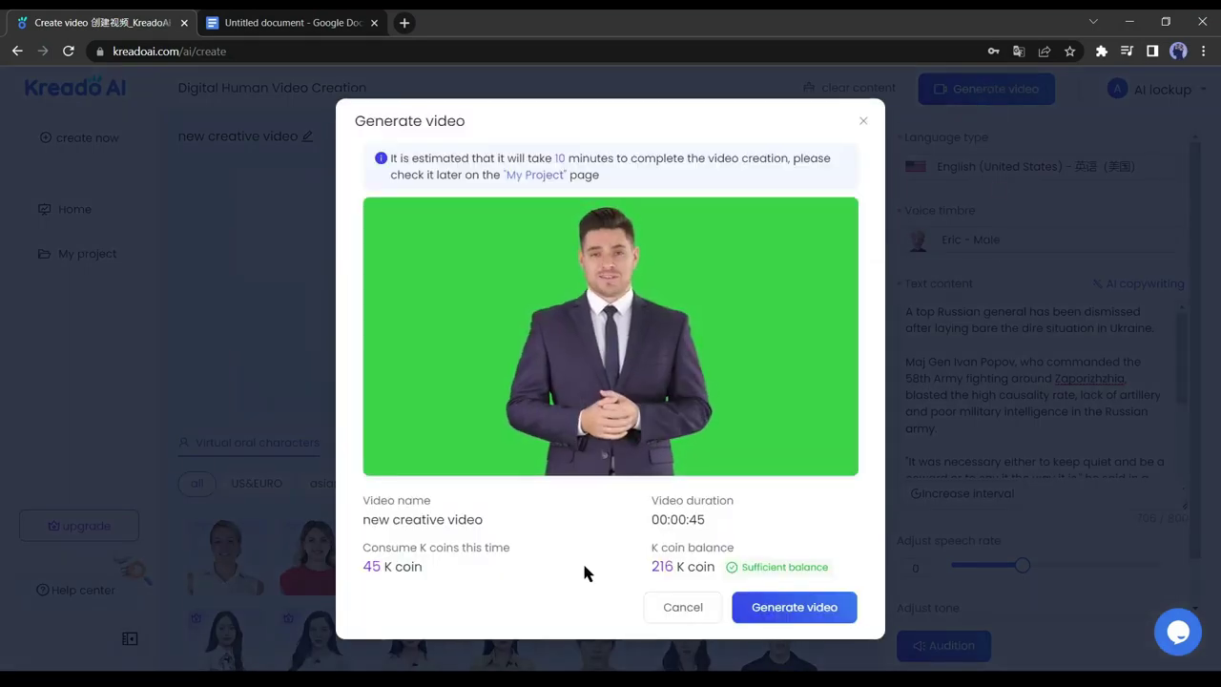
pyautogui.click(800, 616)
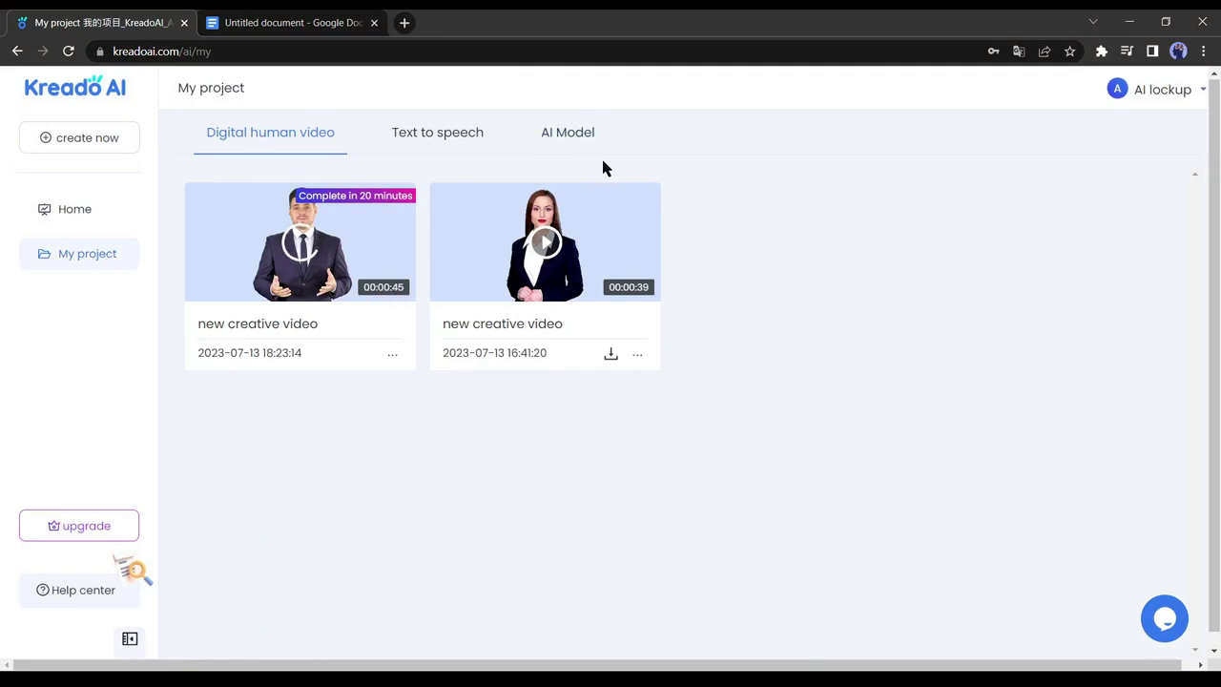
# Step: Start a new Digital Human Video Creation project with the male presenter in the dark suit and tie
pyautogui.click(102, 144)
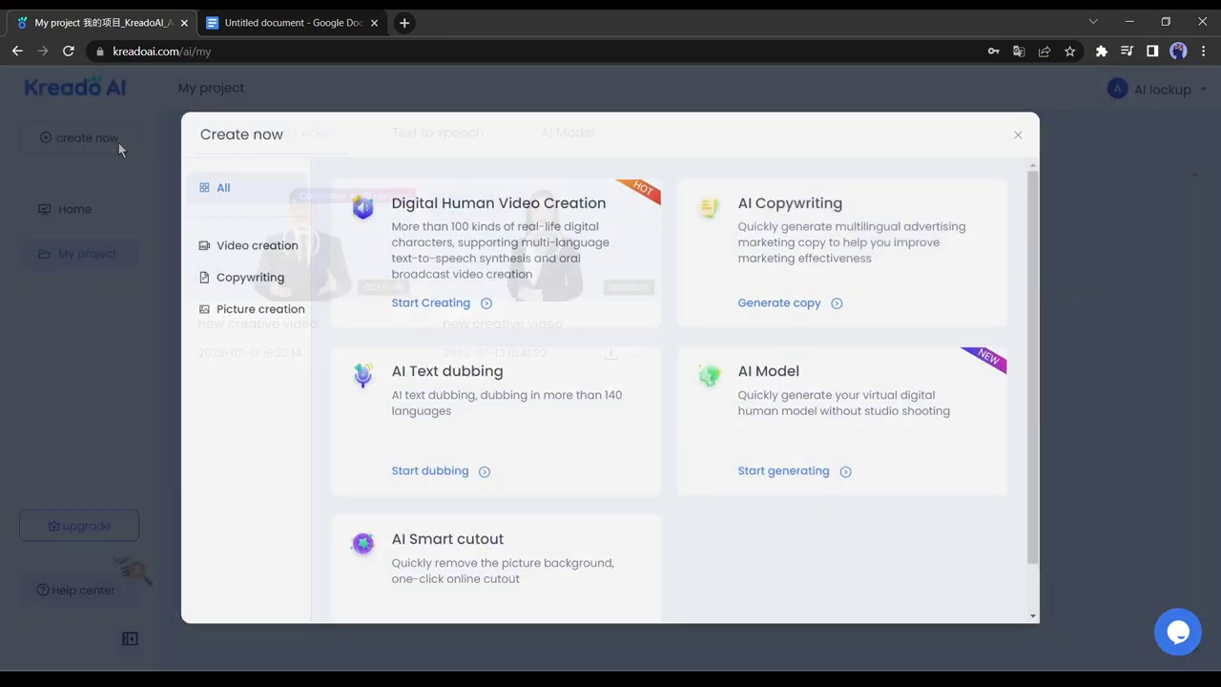
pyautogui.click(532, 237)
pyautogui.click(419, 553)
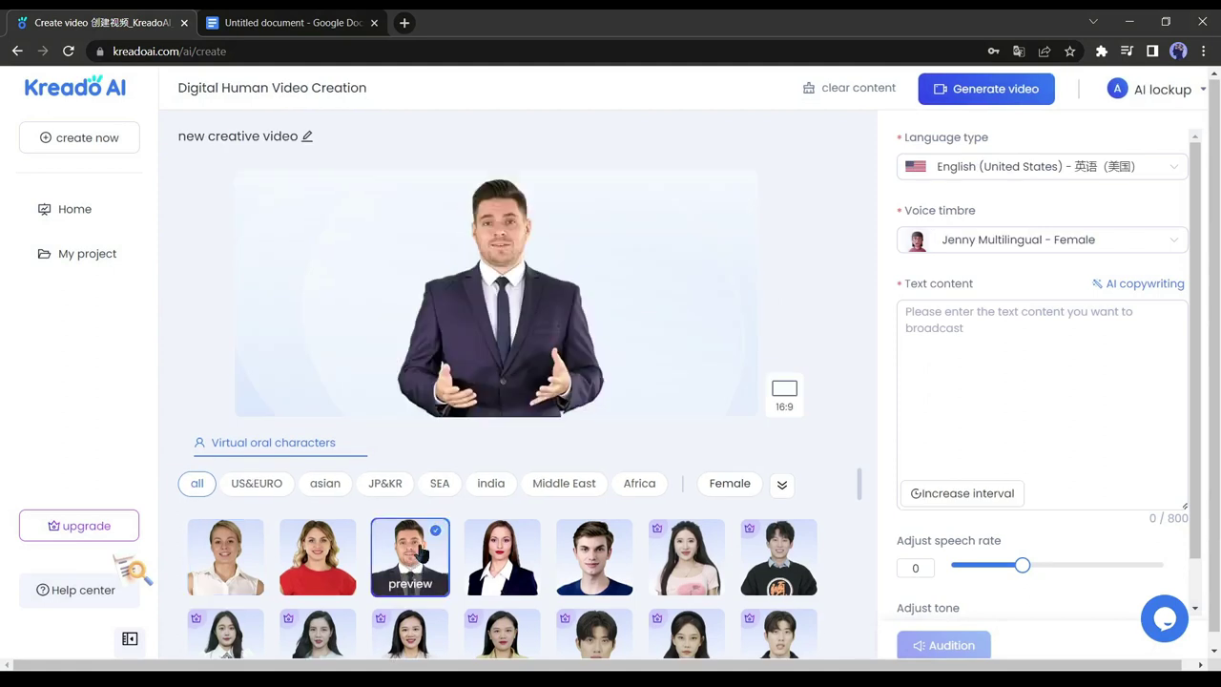
# Step: Copy the document's text from the "Sending F-16 fighter jets" paragraph onward into the new video's Text content field
pyautogui.click(296, 23)
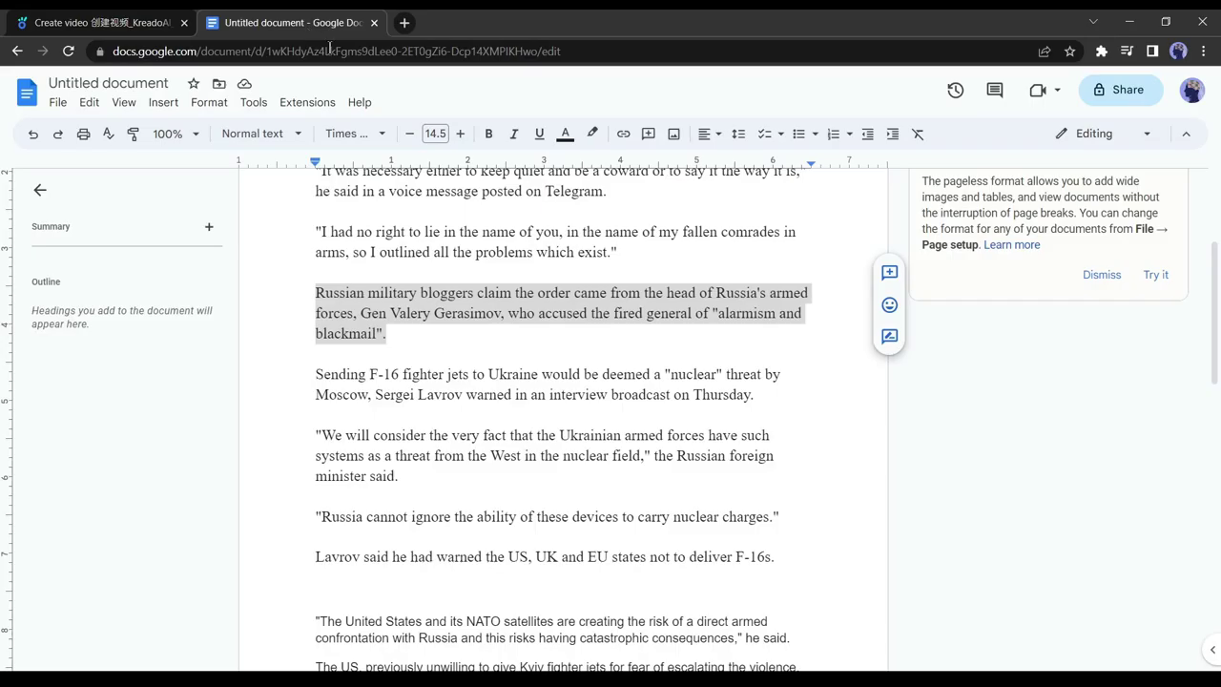
pyautogui.moveTo(315, 373); pyautogui.dragTo(804, 379)
pyautogui.scroll(-3, 361, 413)
pyautogui.click(102, 26)
pyautogui.scroll(-1, 1126, 434)
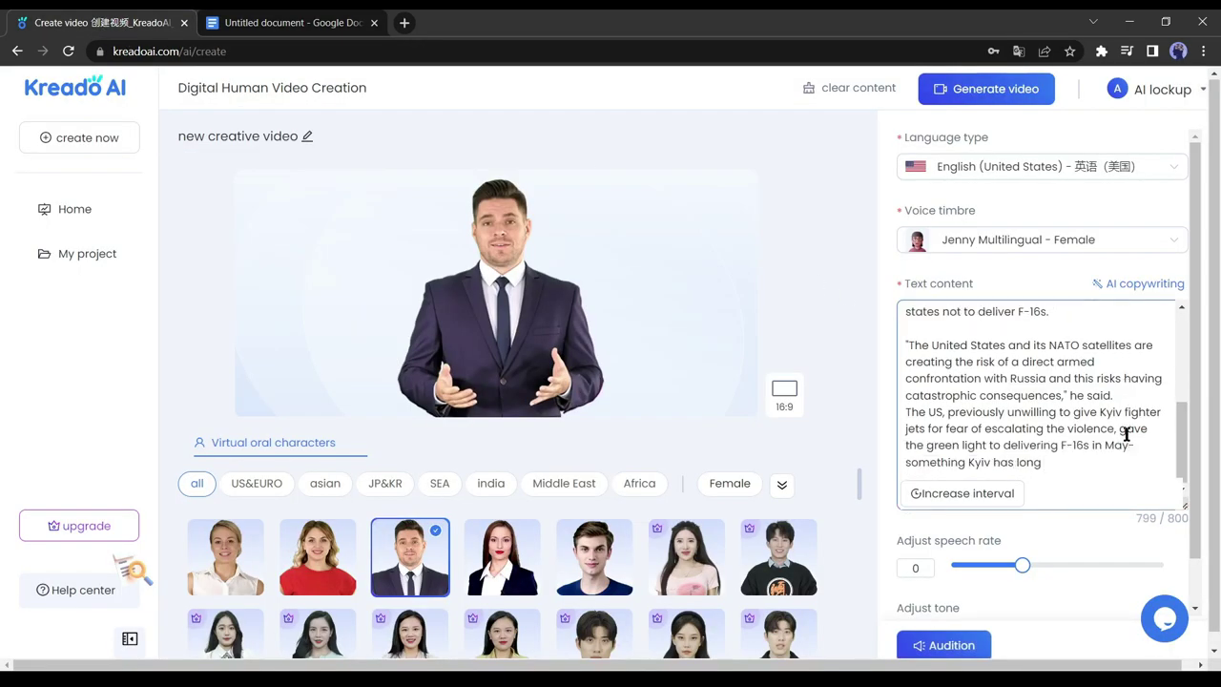
# Step: Choose the Eric - Male voice timbre for the F-16 news text and generate this second presenter video
pyautogui.scroll(-1, 1002, 196)
pyautogui.click(1003, 190)
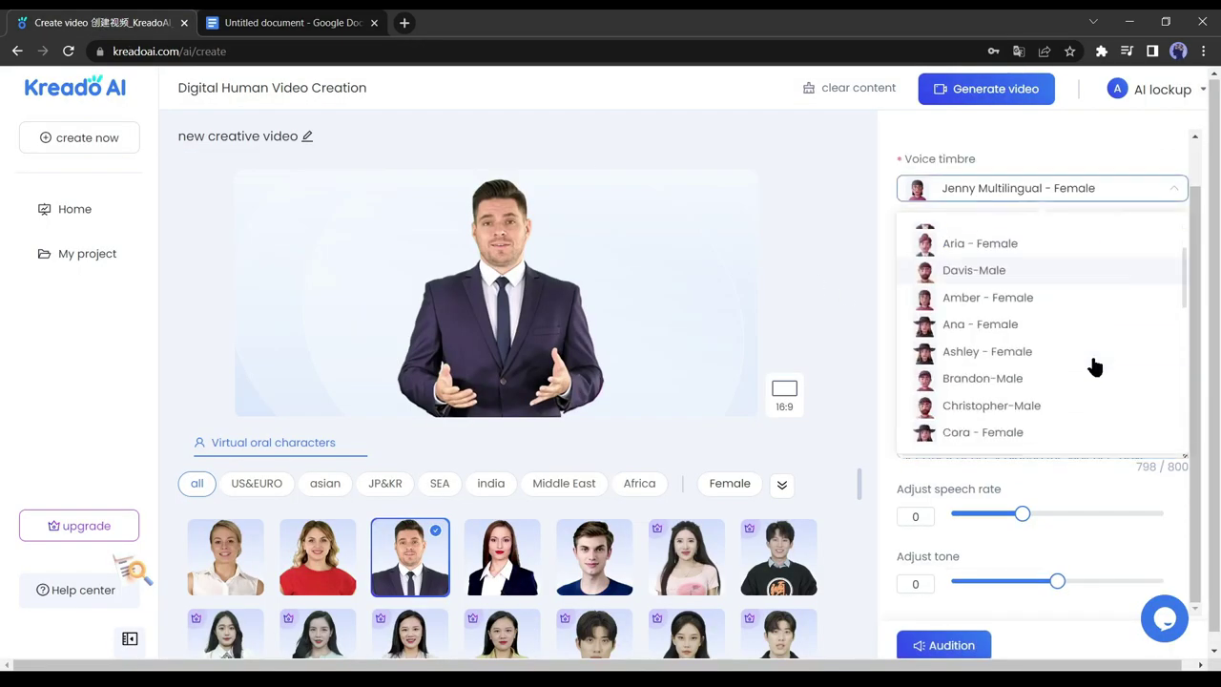
pyautogui.scroll(-2, 1068, 374)
pyautogui.click(968, 407)
pyautogui.scroll(1, 1002, 180)
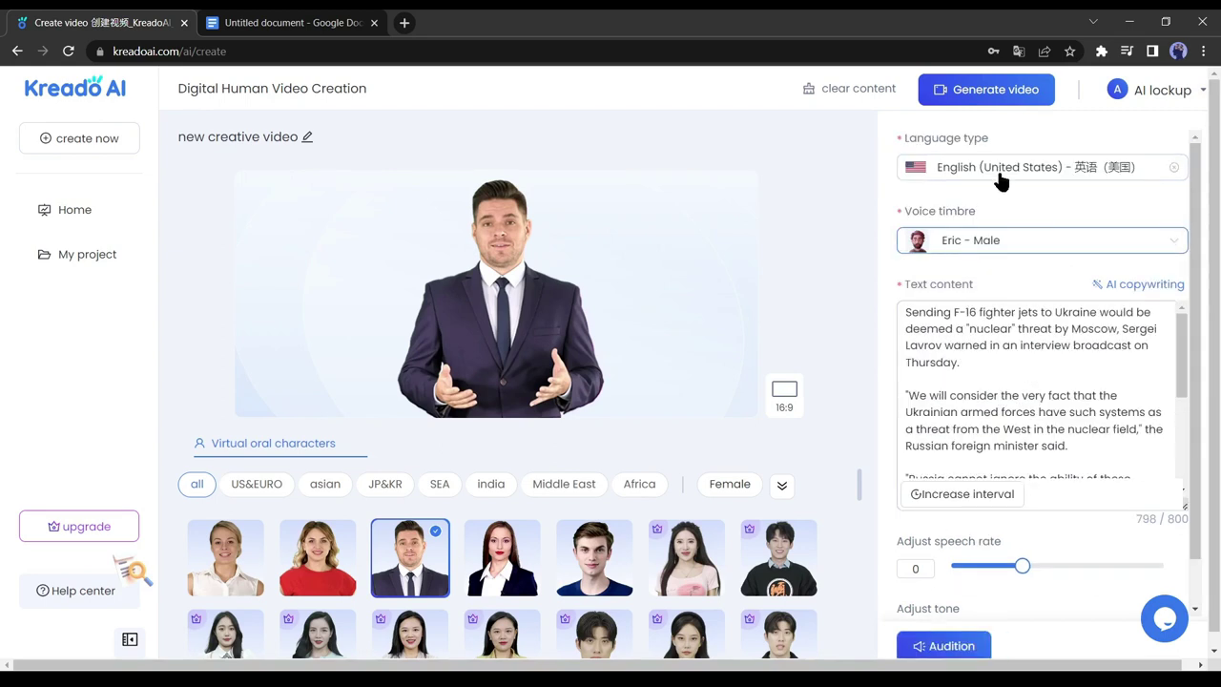
pyautogui.click(992, 89)
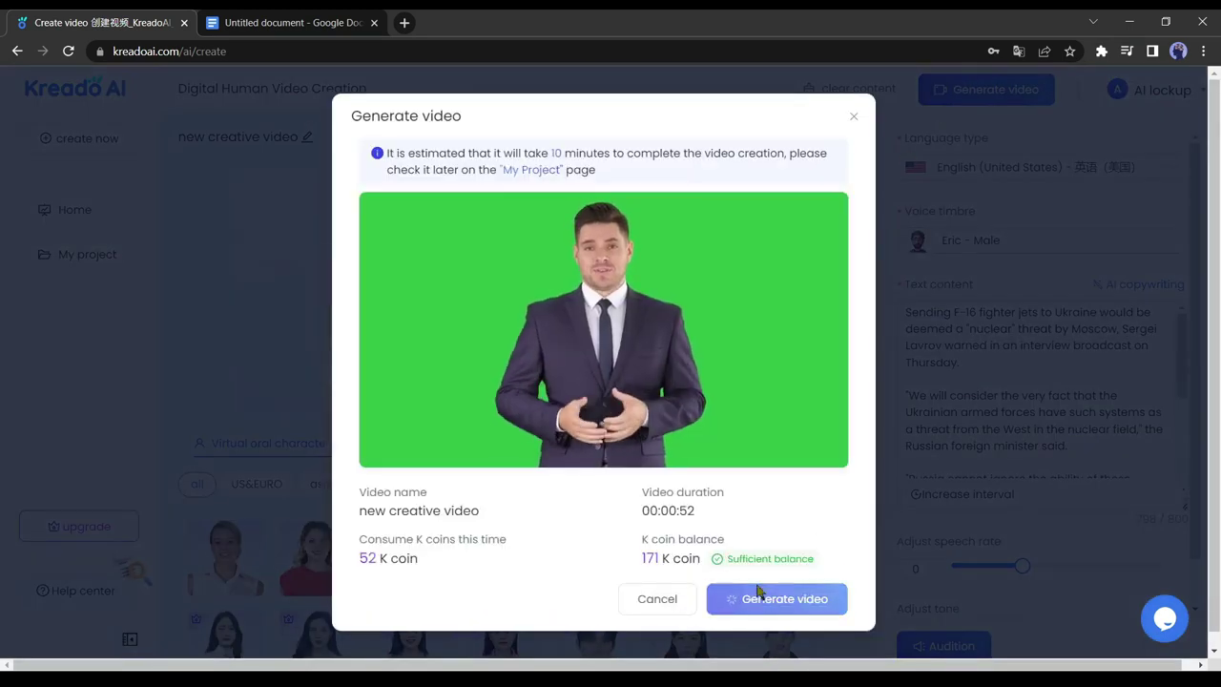
pyautogui.click(784, 598)
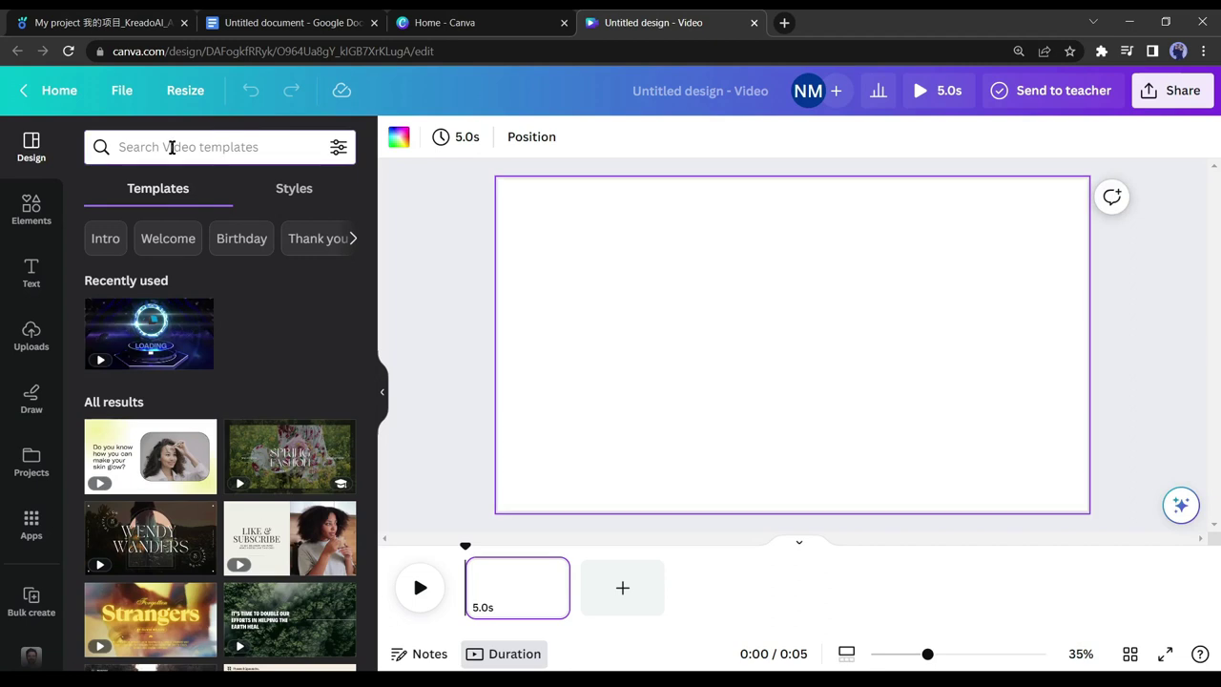
# Step: In Canva, search the video templates for "News" and apply the Red and Blue Modern Breaking News Youtube Intro template
pyautogui.click(172, 147)
pyautogui.write('news')
pyautogui.click(142, 223)
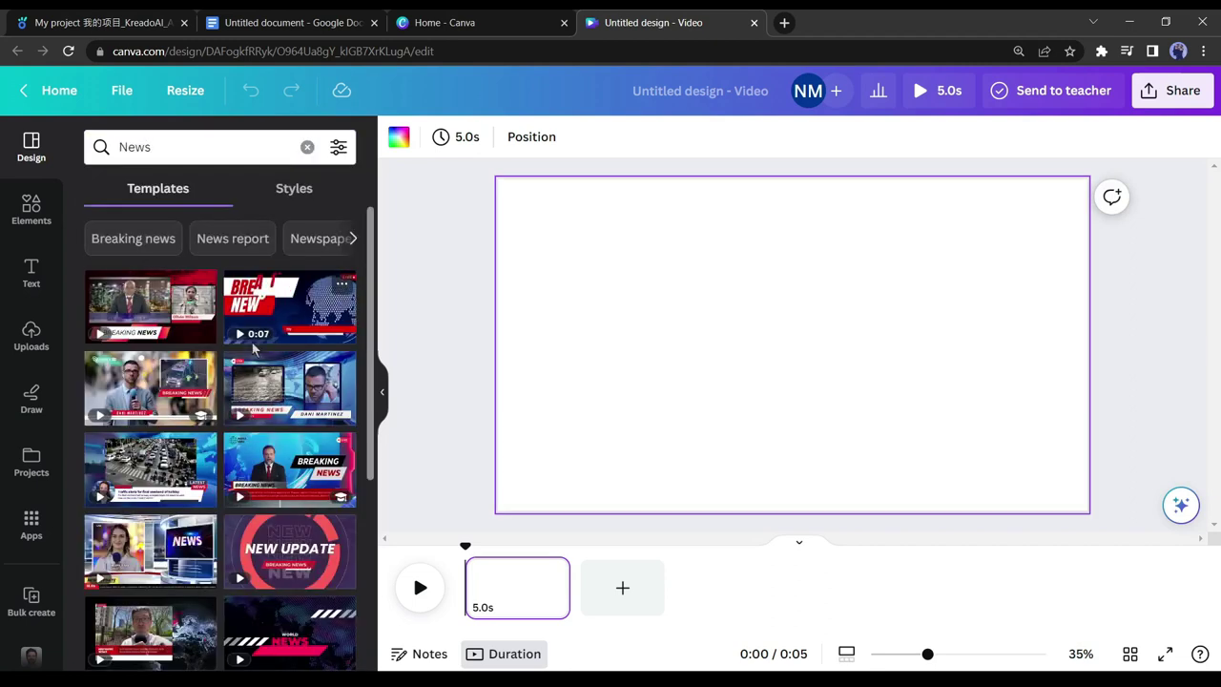
pyautogui.scroll(-3, 296, 456)
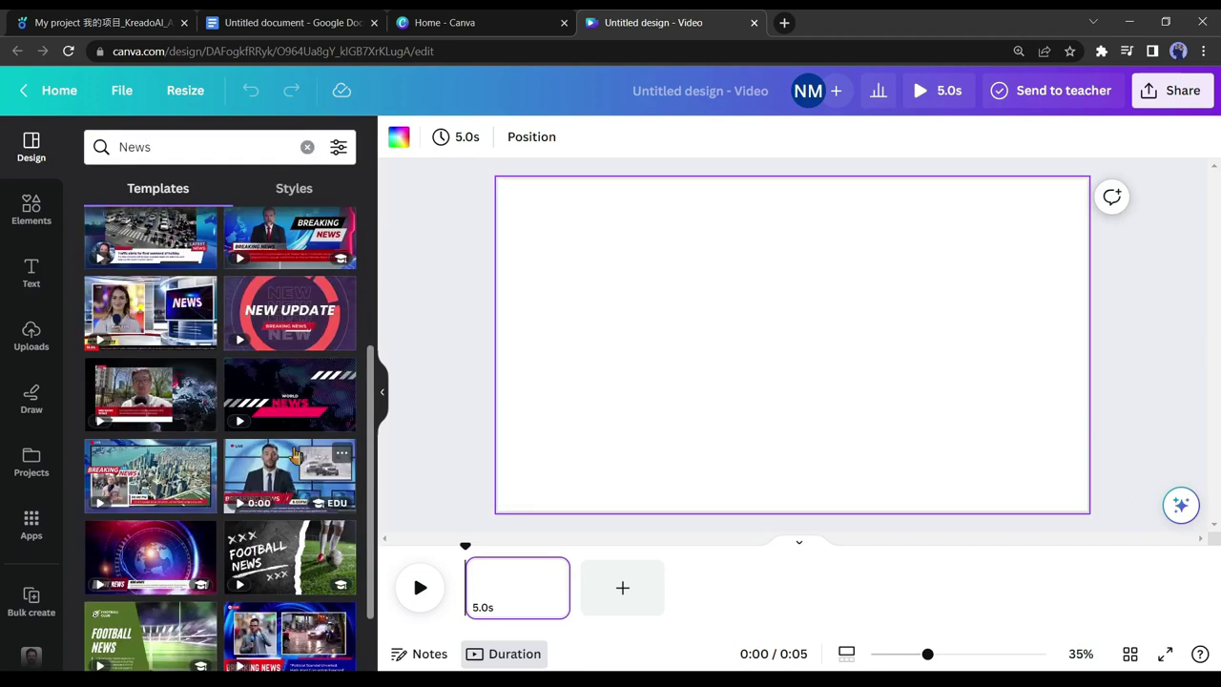
pyautogui.scroll(-2, 295, 456)
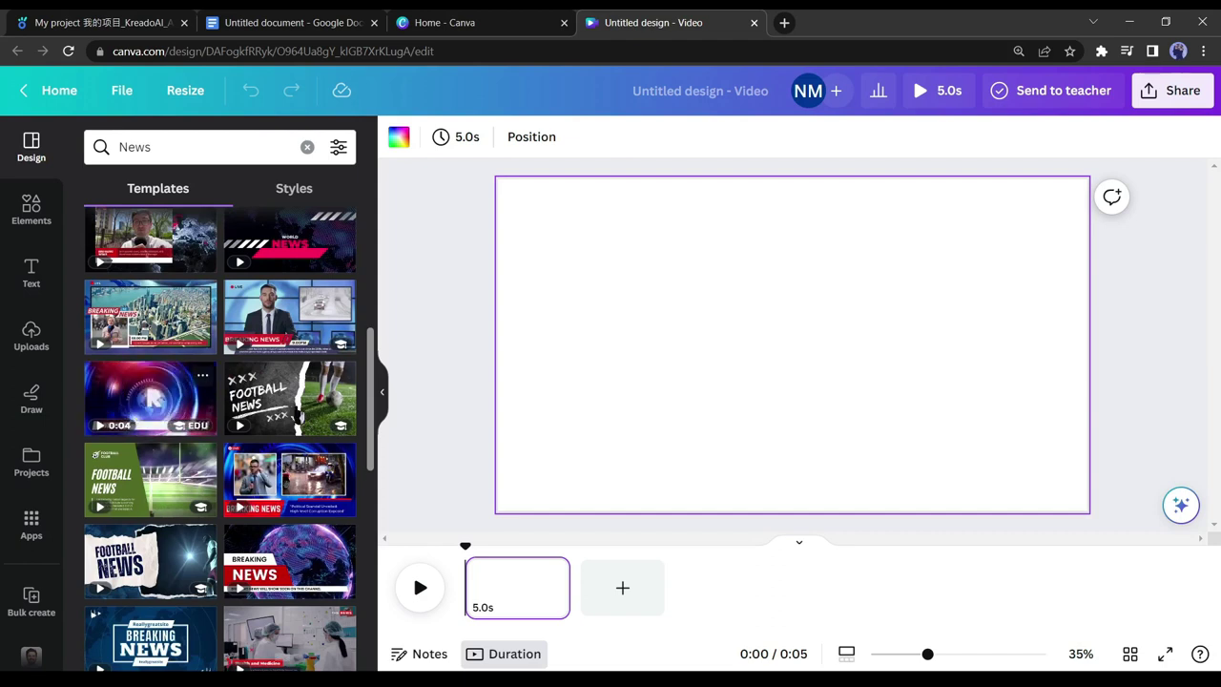
pyautogui.click(152, 401)
# Step: Replace the placeholder text under NEWS UPDATE with the document's first sentence about the dismissed Russian general
pyautogui.click(739, 468)
pyautogui.doubleClick(758, 470)
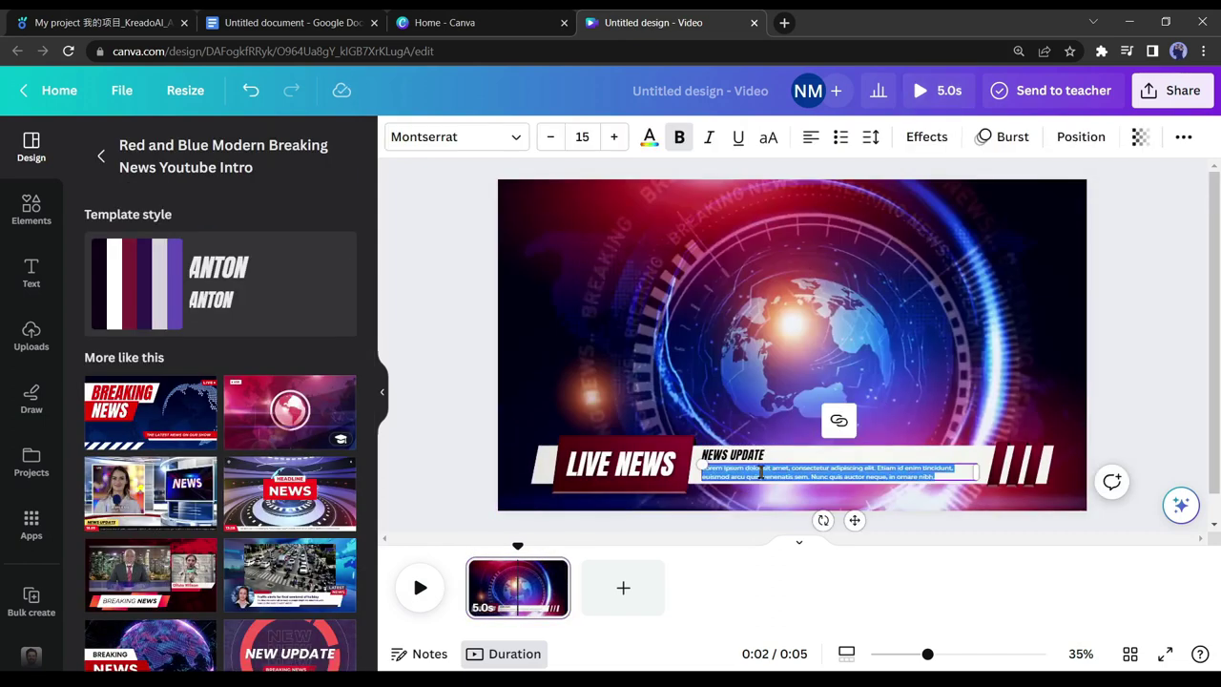
pyautogui.click(294, 22)
pyautogui.scroll(4, 537, 276)
pyautogui.moveTo(311, 268); pyautogui.dragTo(380, 284)
pyautogui.hotkey('ctrl', 'c')
pyautogui.rightClick(386, 267)
pyautogui.click(412, 307)
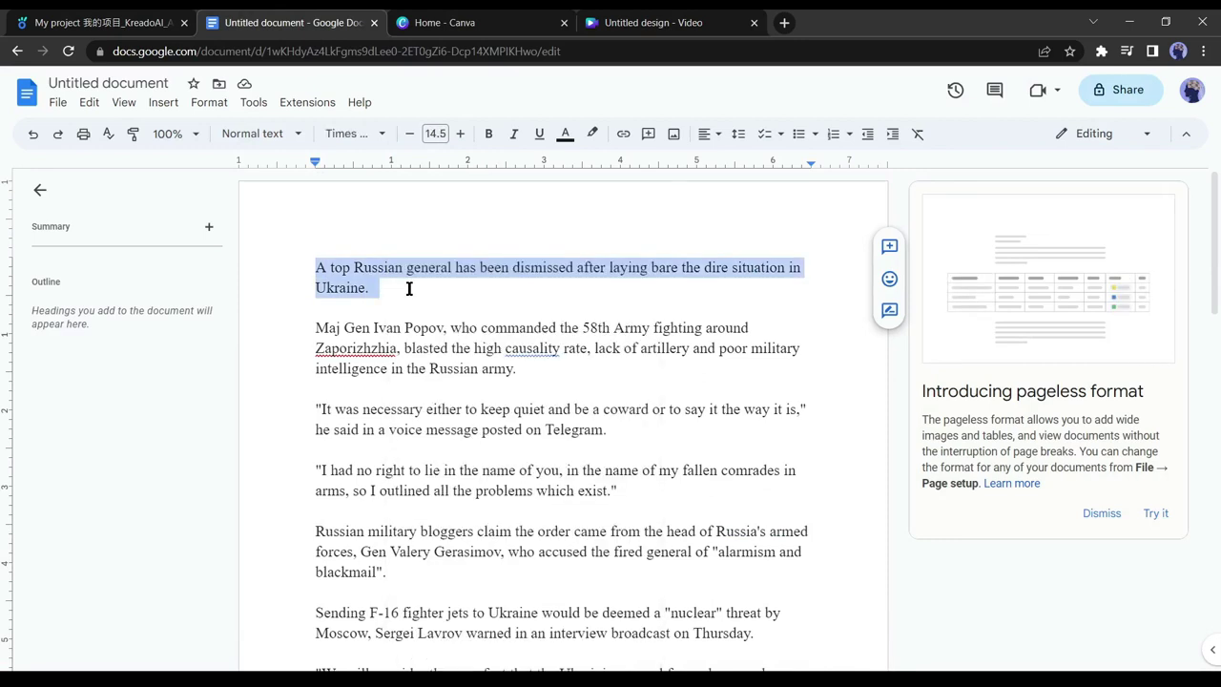
pyautogui.click(661, 32)
pyautogui.hotkey('ctrl', 'v')
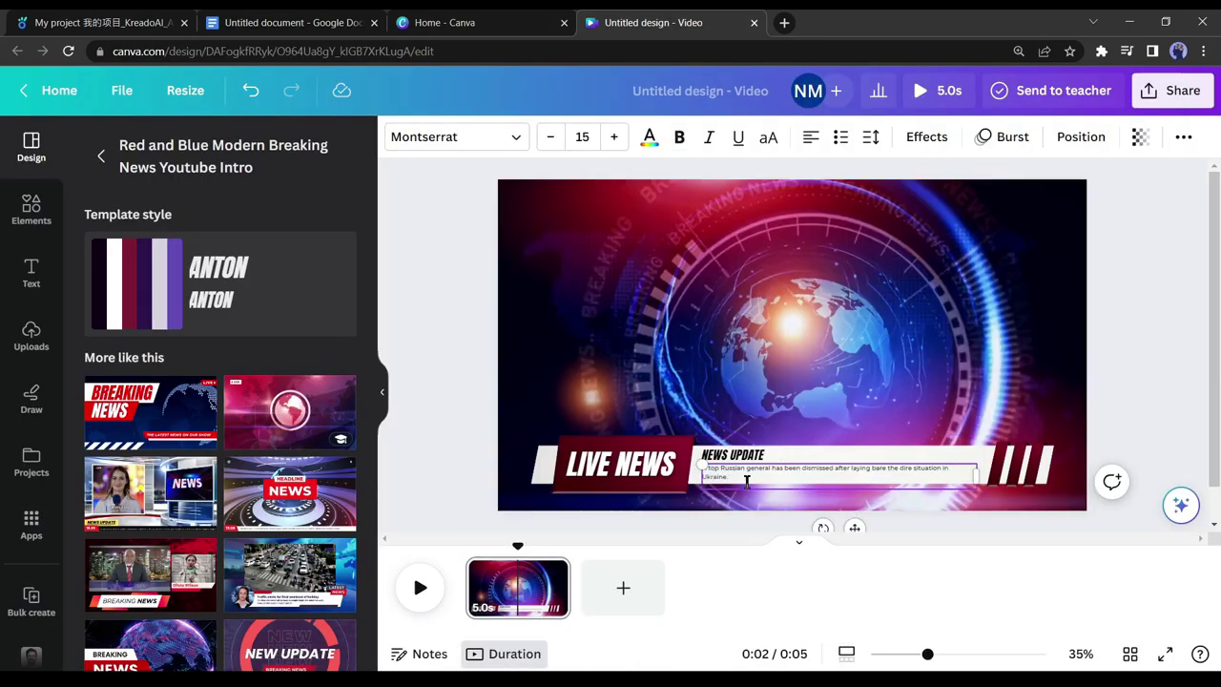
pyautogui.click(763, 491)
# Step: Download the LIVE NEWS intro as an MP4 video and delete its page from the design
pyautogui.click(1172, 90)
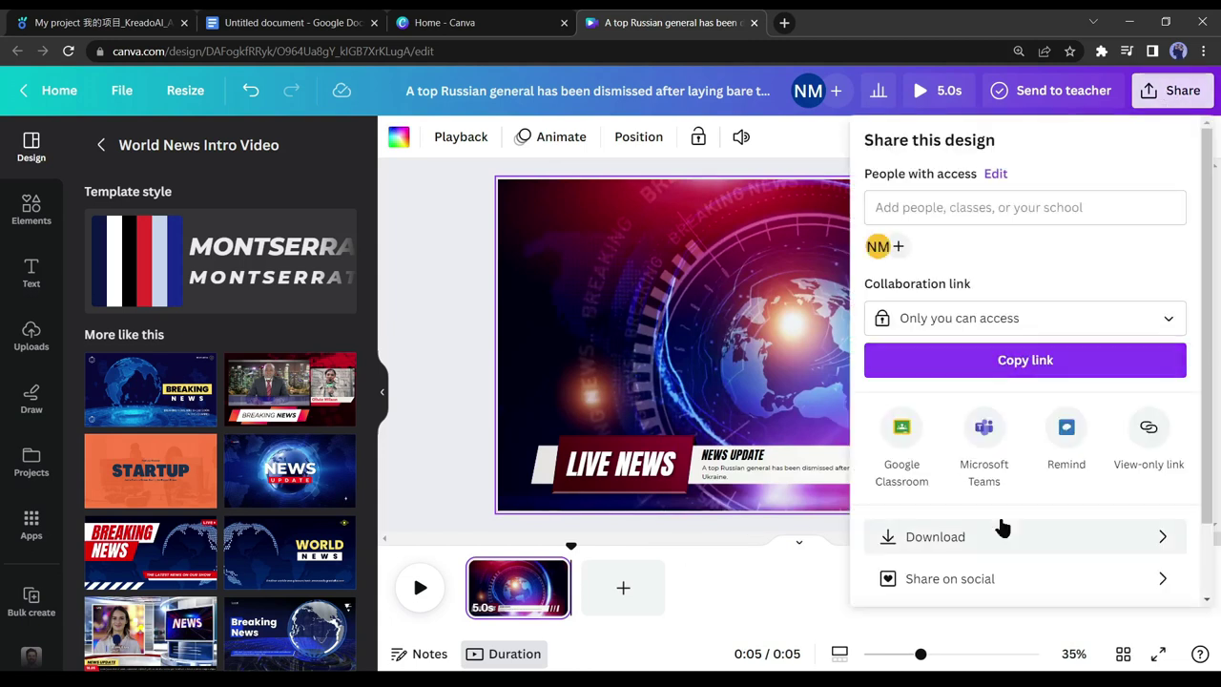
pyautogui.scroll(-1, 1001, 528)
pyautogui.click(1002, 458)
pyautogui.click(1100, 377)
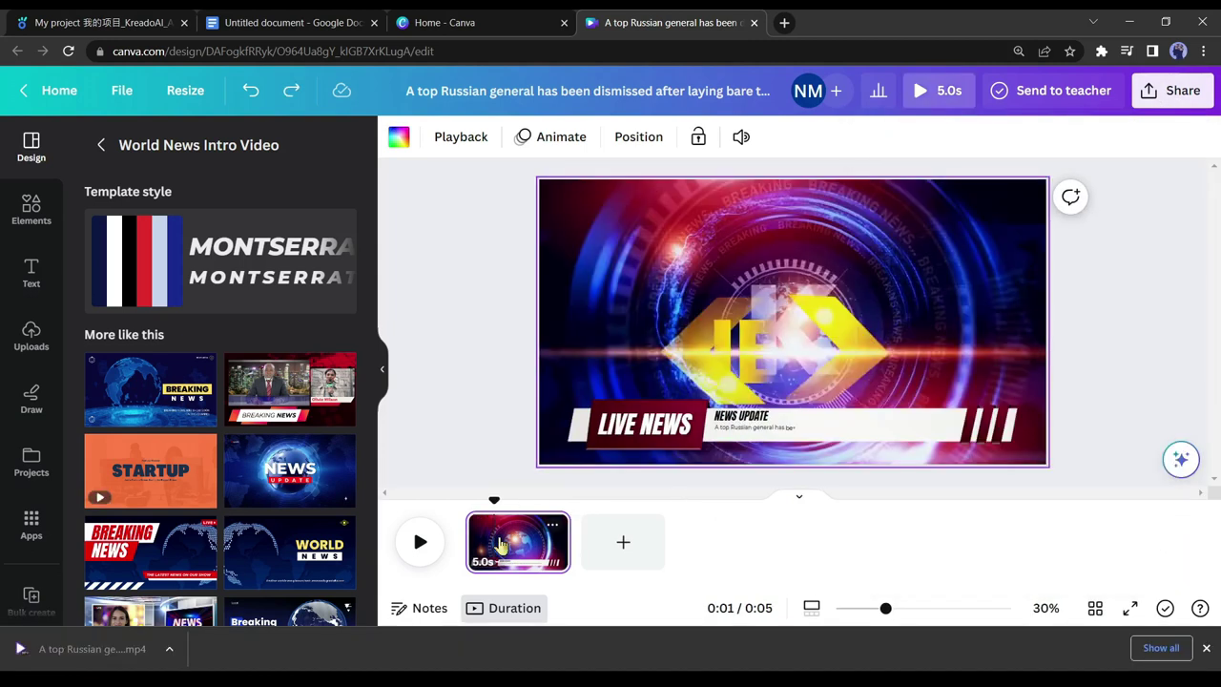
pyautogui.rightClick(502, 543)
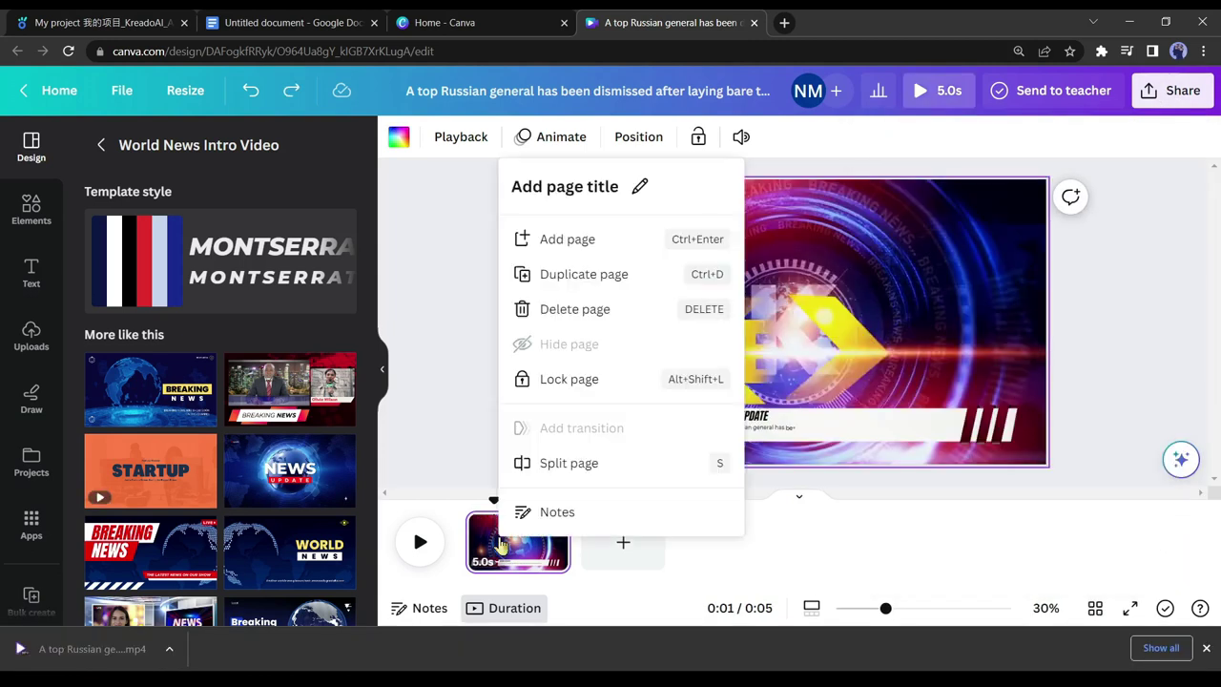
pyautogui.click(615, 312)
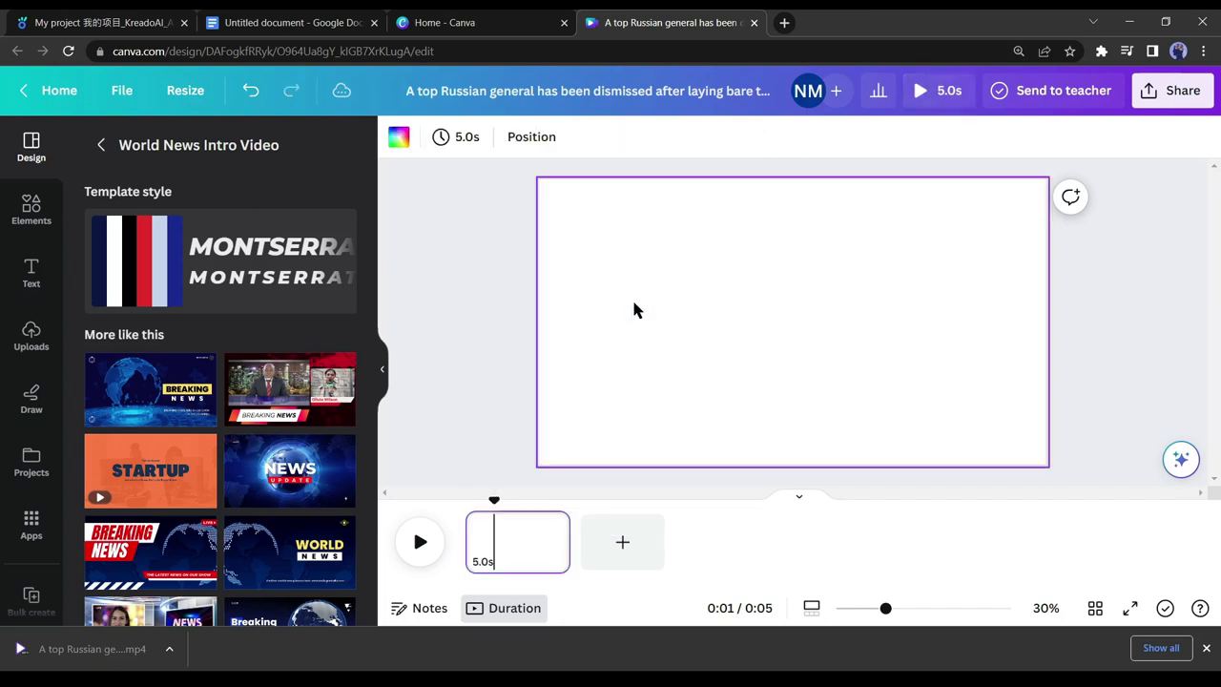
# Step: Find a "news background" video element and fill the blank page with the red studio clip showing a NEWS UPDATE screen
pyautogui.click(26, 218)
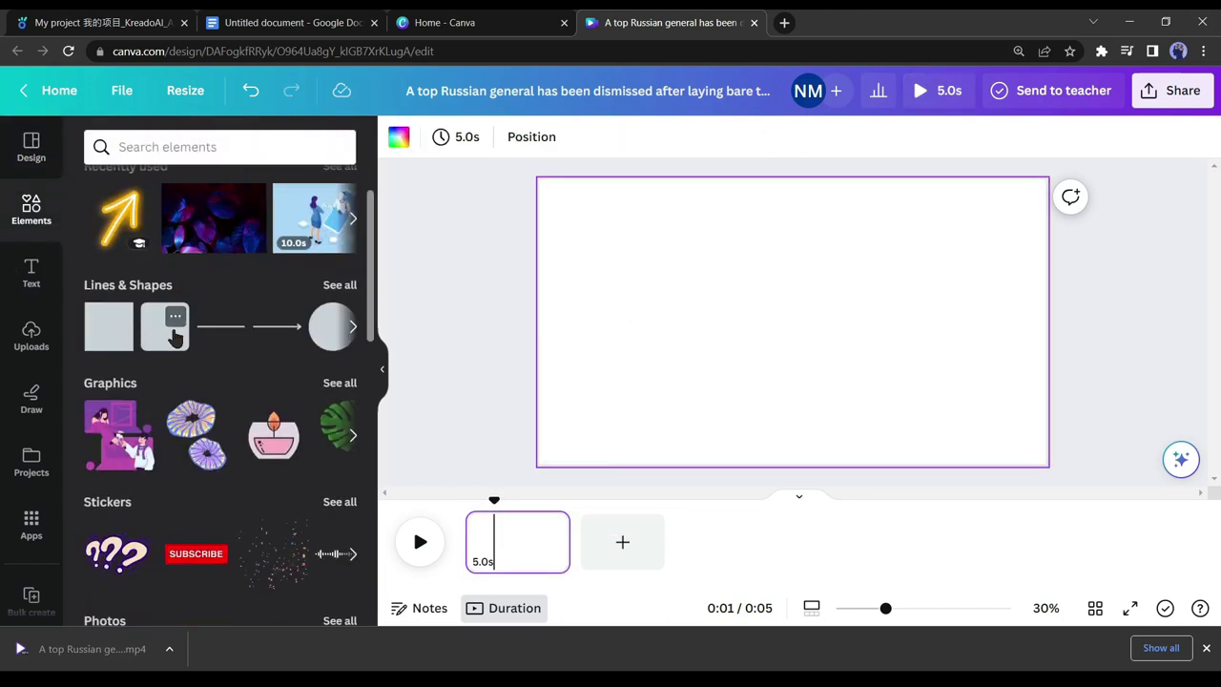
pyautogui.scroll(-3, 286, 429)
pyautogui.click(332, 499)
pyautogui.click(215, 172)
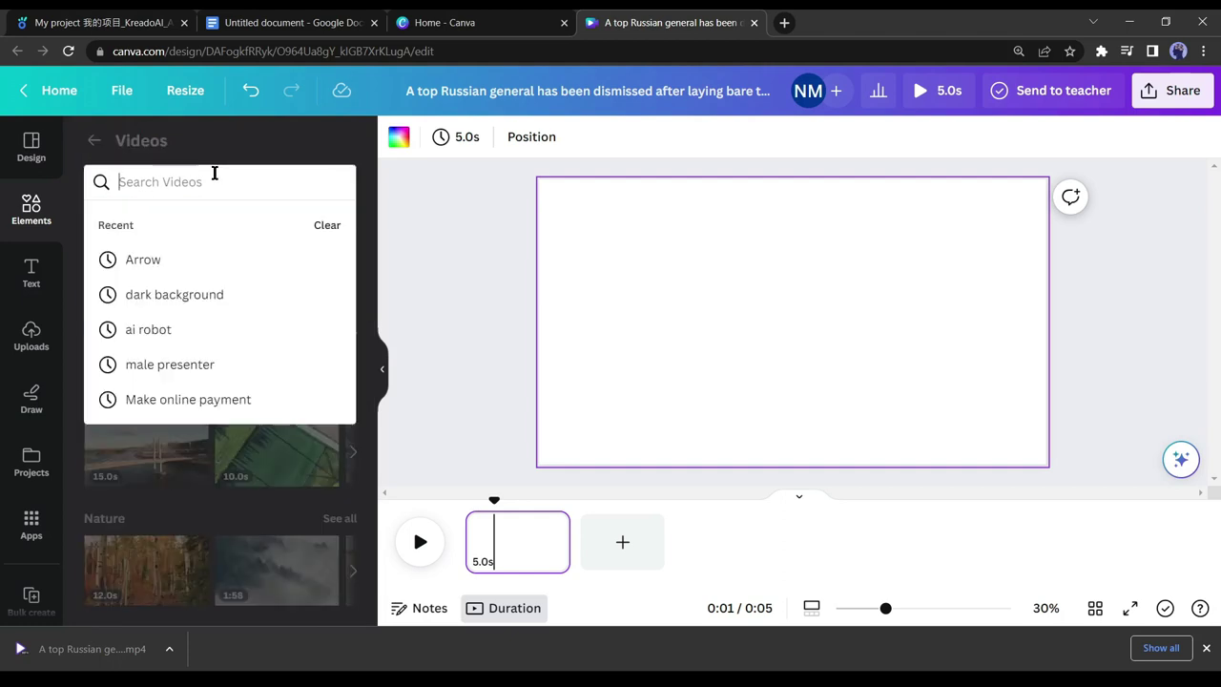
pyautogui.write('News')
pyautogui.click(198, 342)
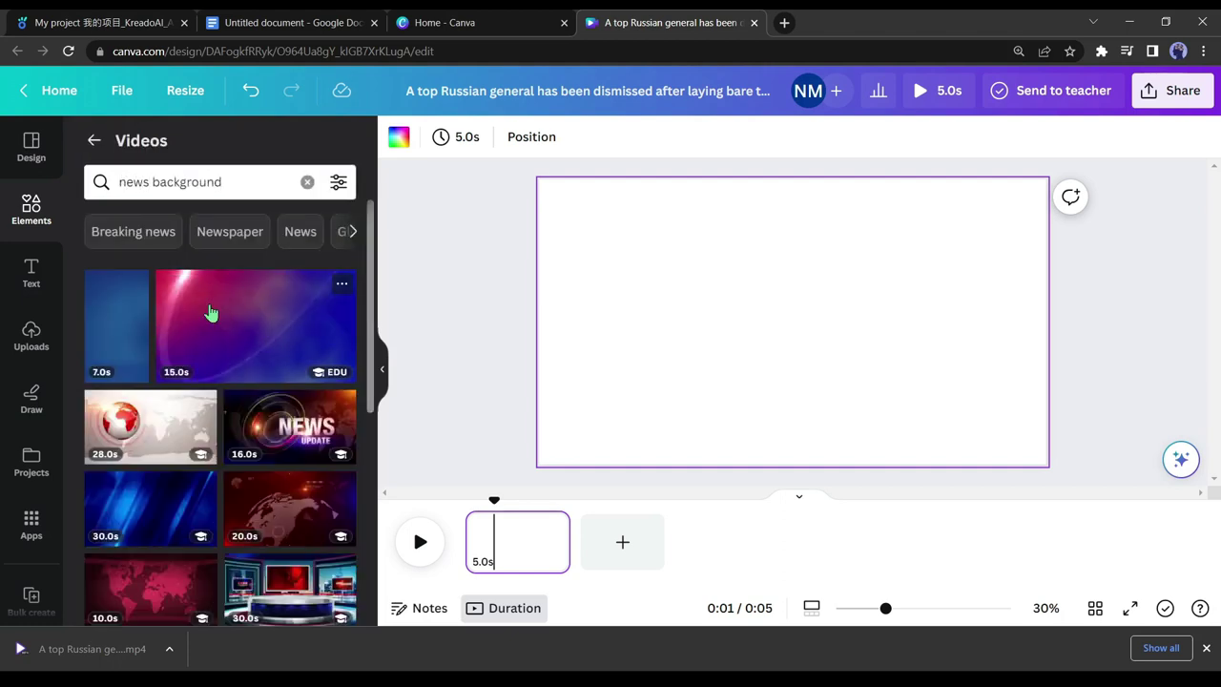
pyautogui.scroll(-3, 336, 432)
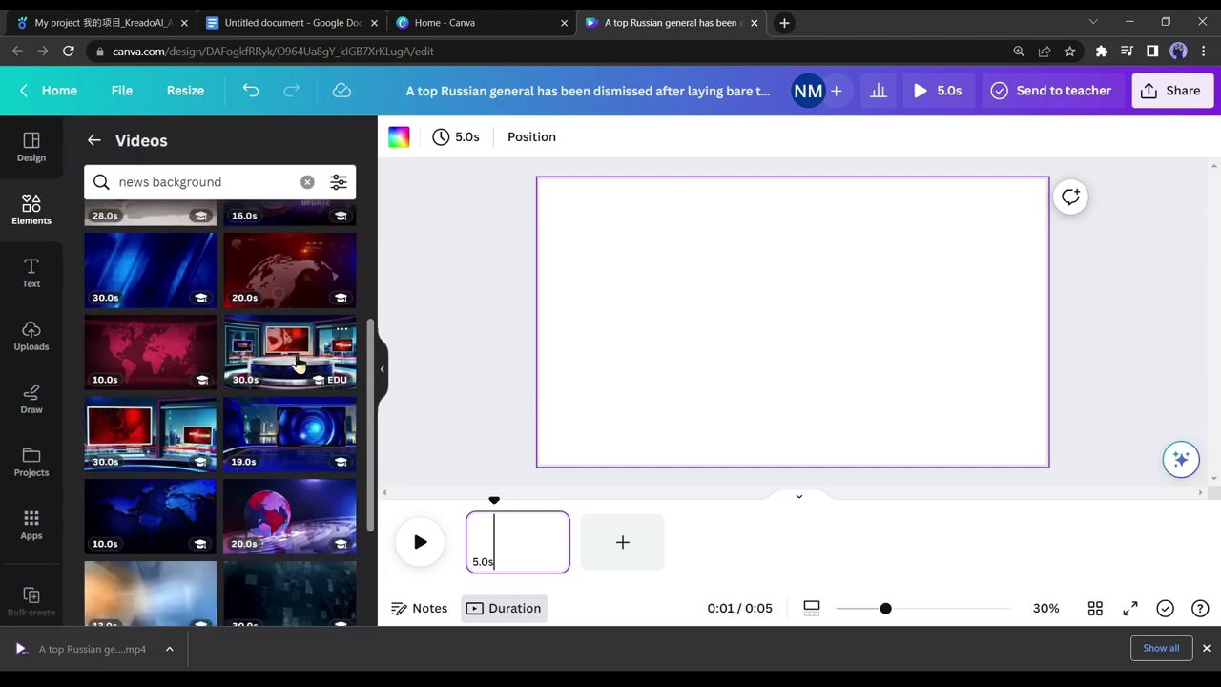
pyautogui.scroll(-5, 293, 436)
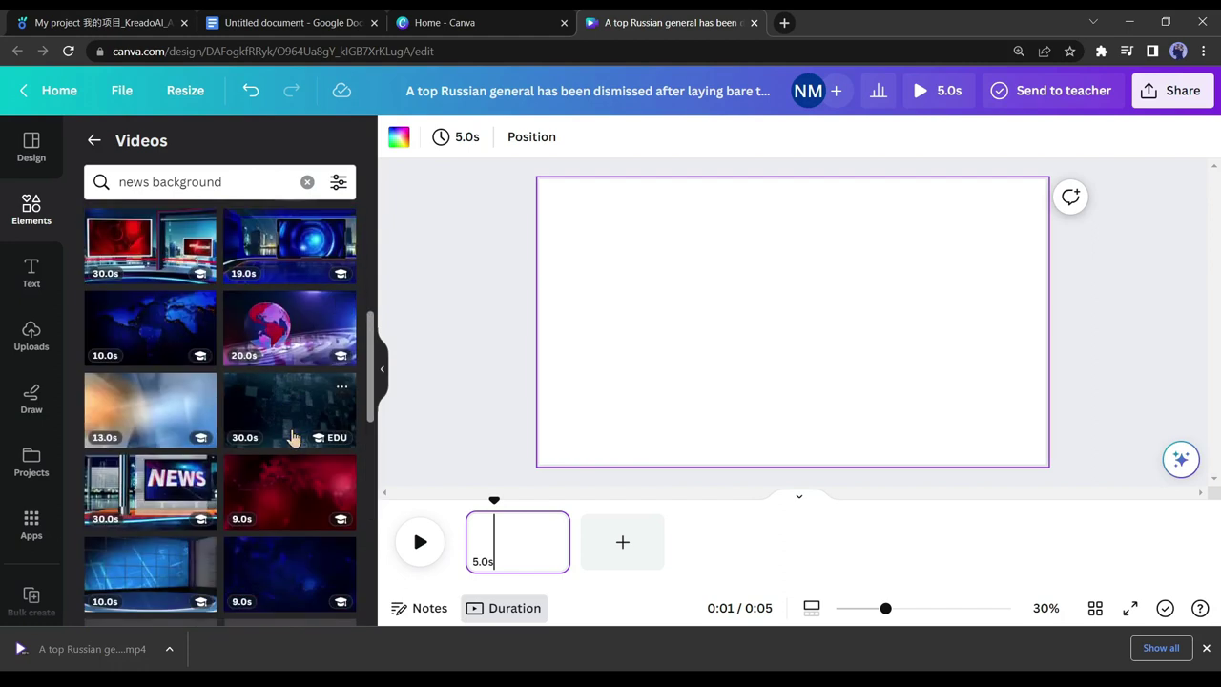
pyautogui.scroll(-10, 155, 416)
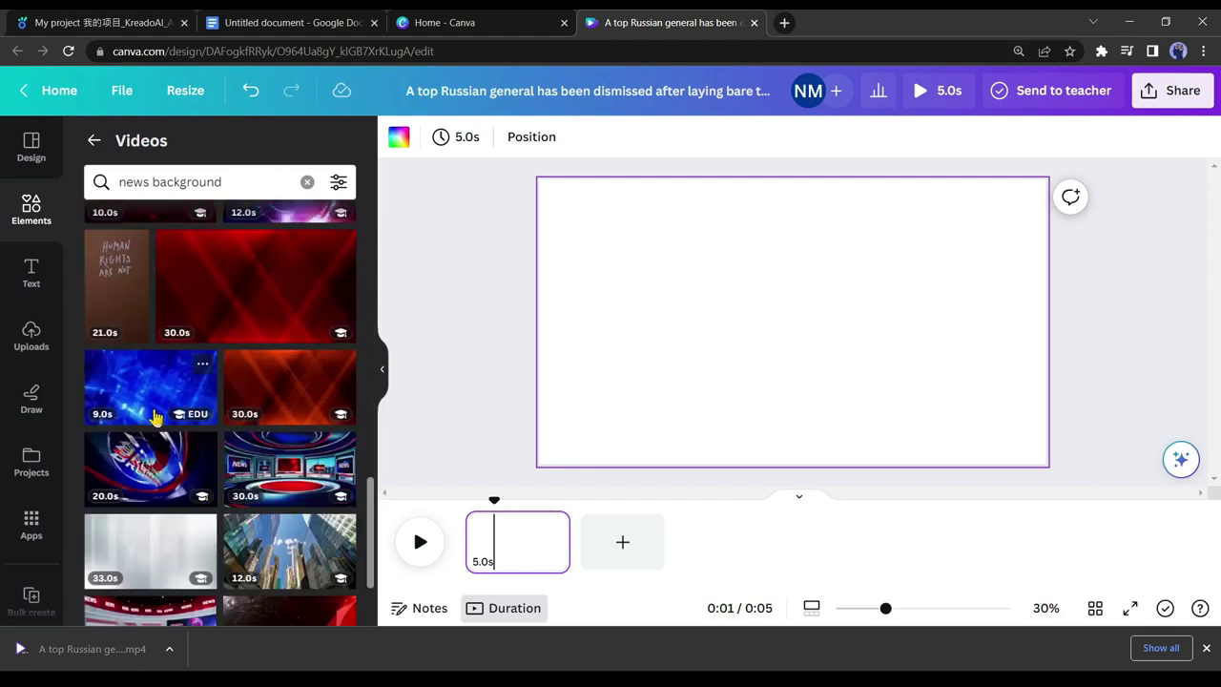
pyautogui.scroll(-5, 283, 357)
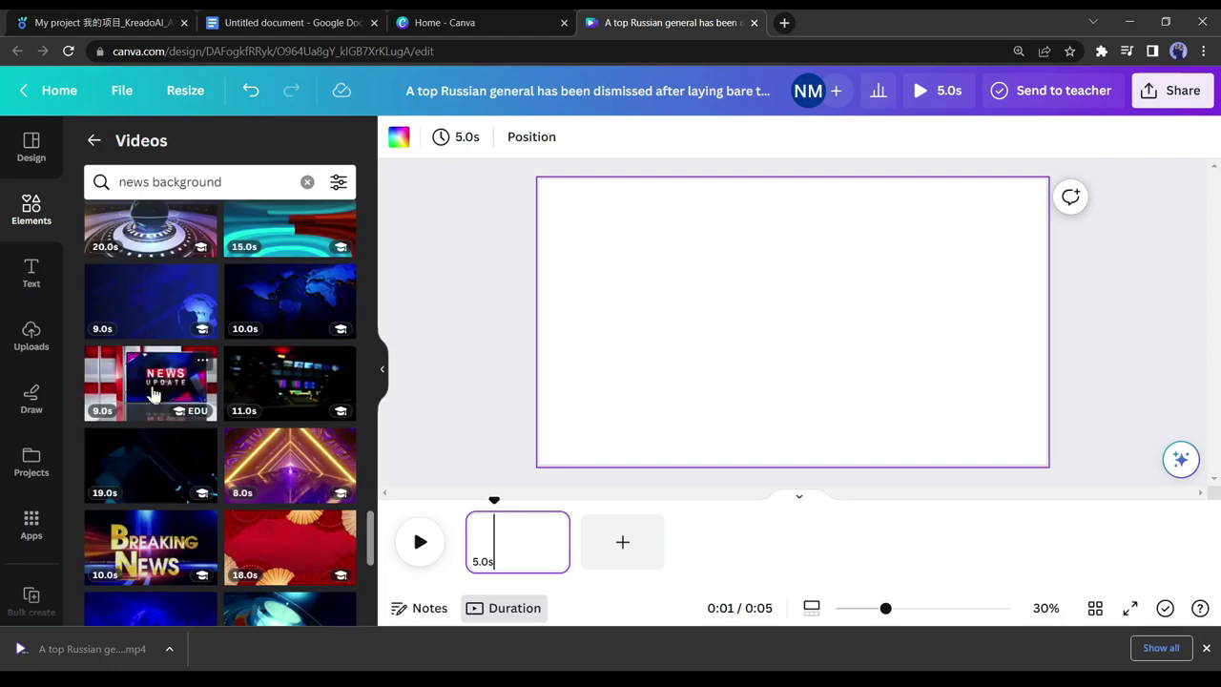
pyautogui.click(154, 389)
pyautogui.moveTo(678, 345); pyautogui.dragTo(627, 315)
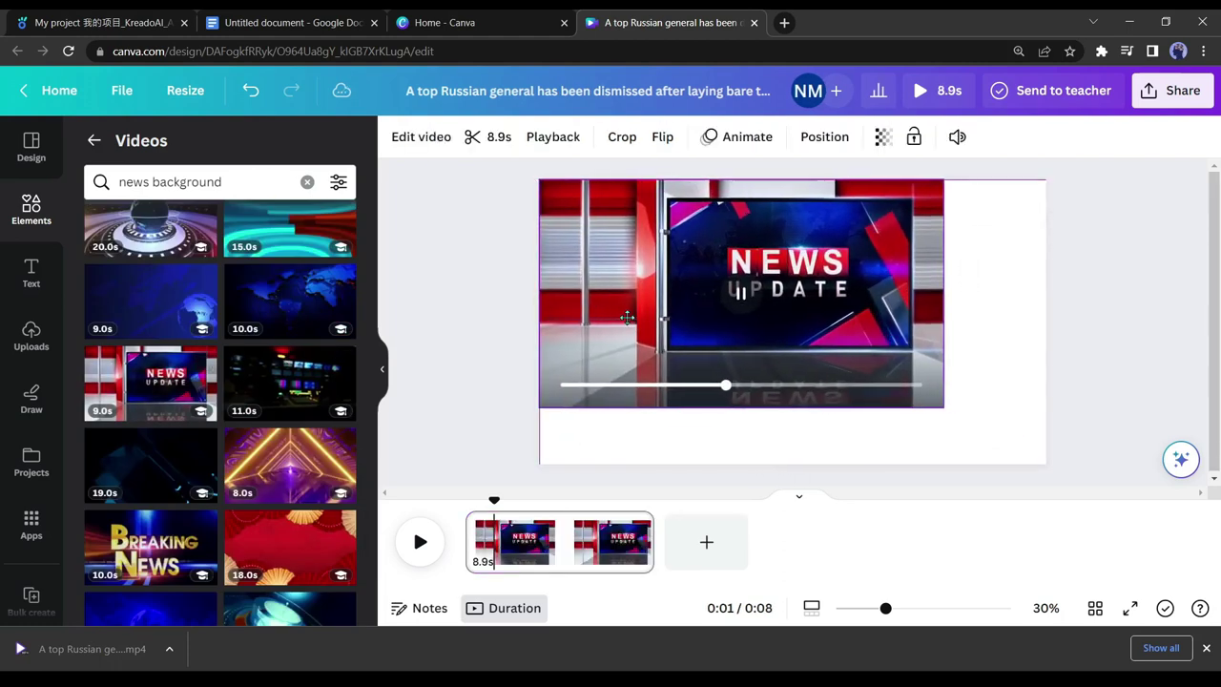
pyautogui.moveTo(943, 407); pyautogui.dragTo(1049, 464)
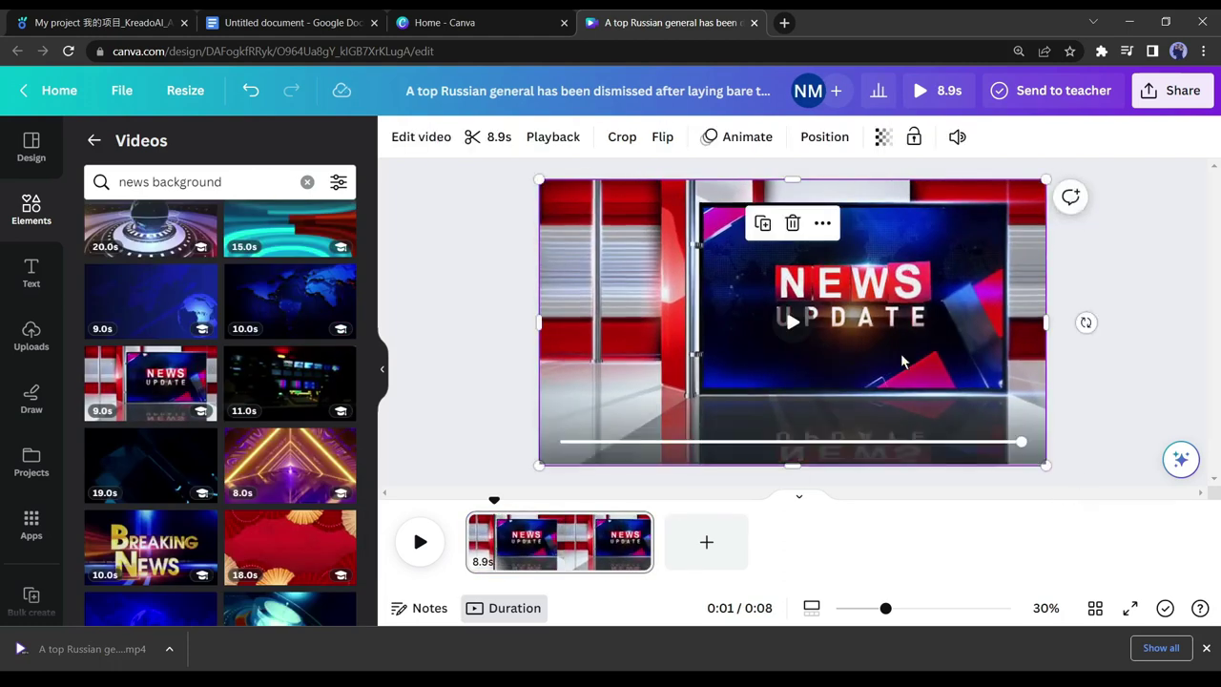
# Step: Download the NEWS UPDATE studio background as an MP4 video
pyautogui.click(1172, 89)
pyautogui.click(972, 536)
pyautogui.click(1066, 373)
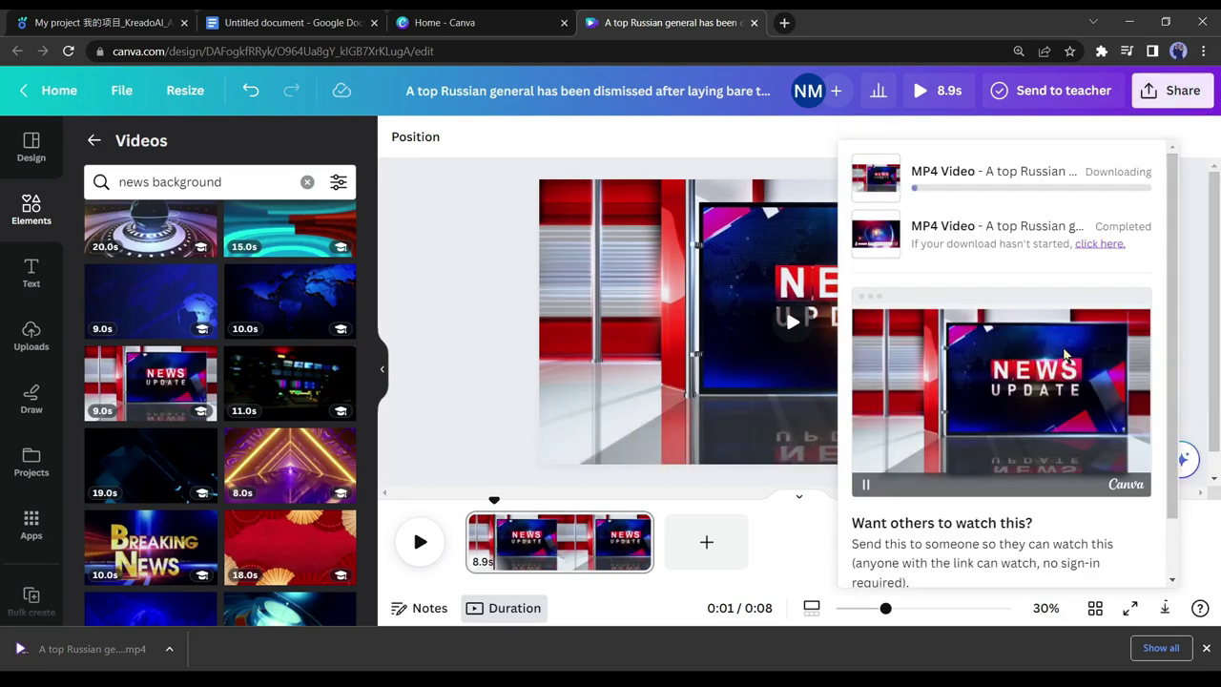
# Step: In Kreado AI, download both generated male presenter videos from My project
pyautogui.click(138, 15)
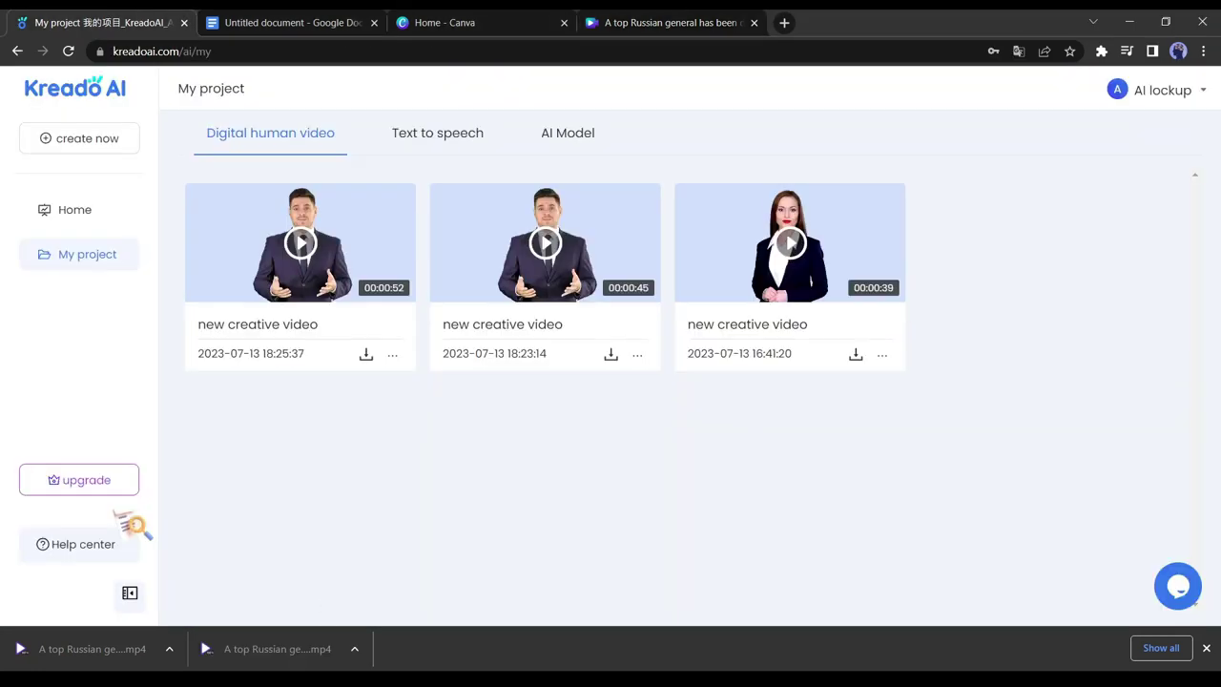
pyautogui.click(611, 354)
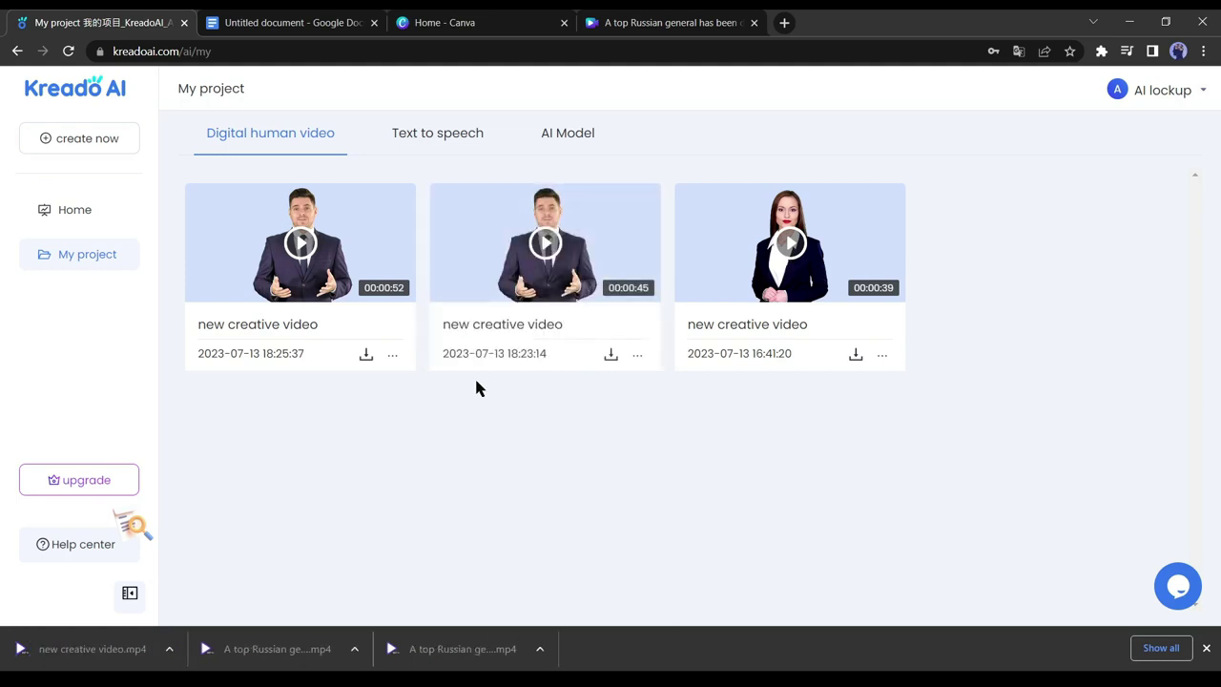
pyautogui.click(365, 355)
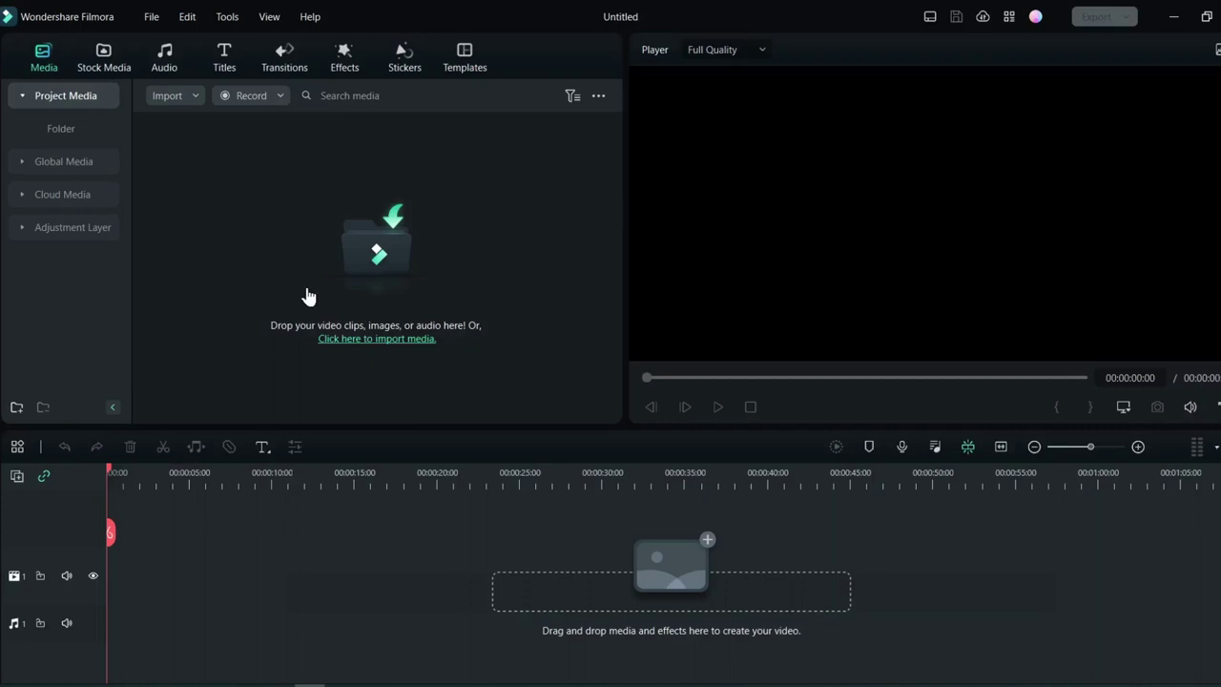
# Step: In Wondershare Filmora, import the four MP4 files from the New folder in Downloads into the project media
pyautogui.click(386, 339)
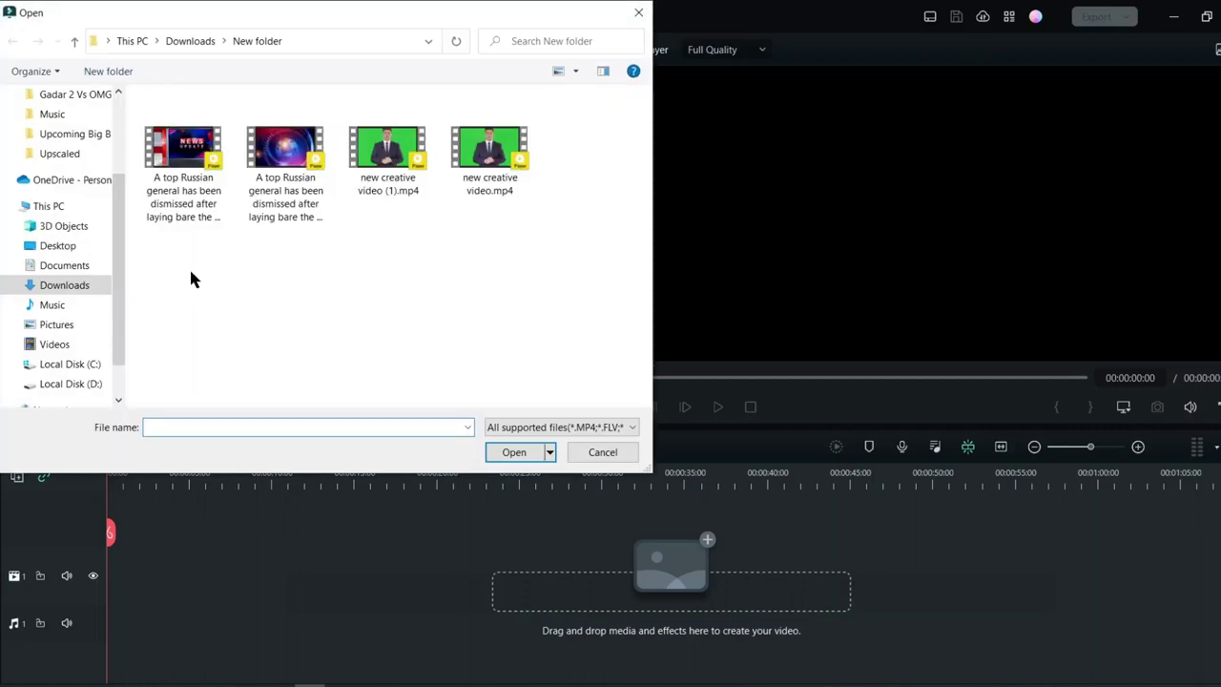
pyautogui.moveTo(189, 266); pyautogui.dragTo(568, 235)
pyautogui.click(513, 452)
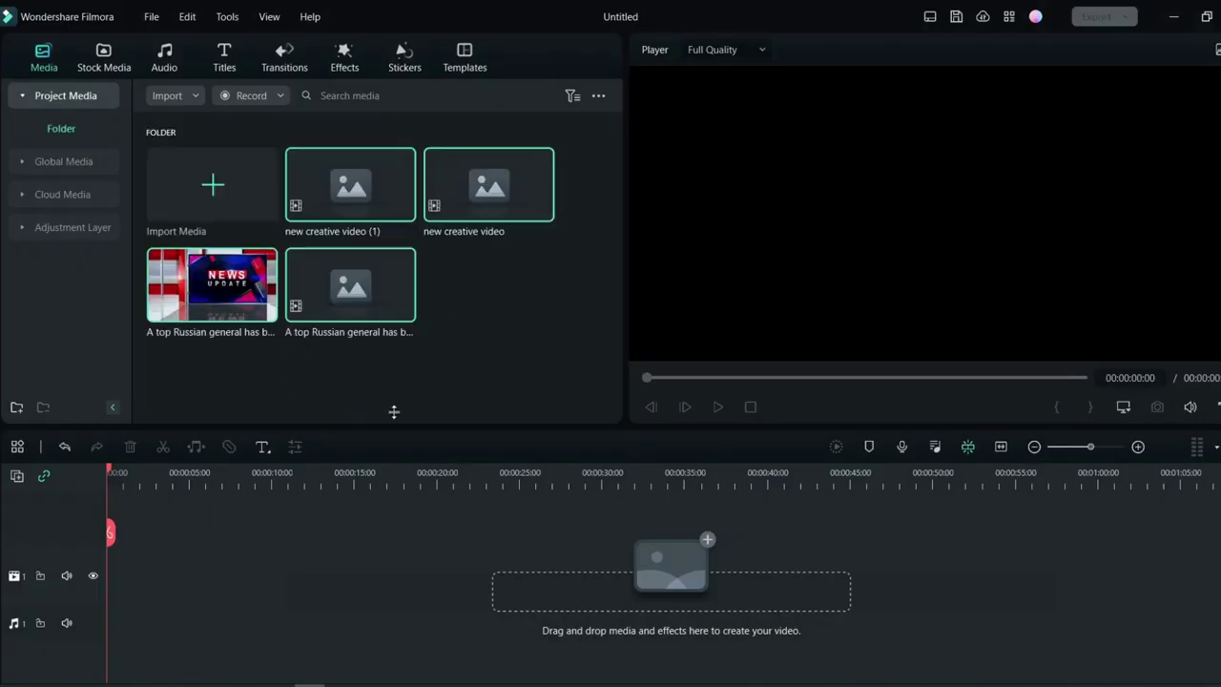
# Step: Place the BREAKING NEWS intro at the start of the video track and set its uniform speed to 1.36
pyautogui.moveTo(350, 286); pyautogui.dragTo(134, 627)
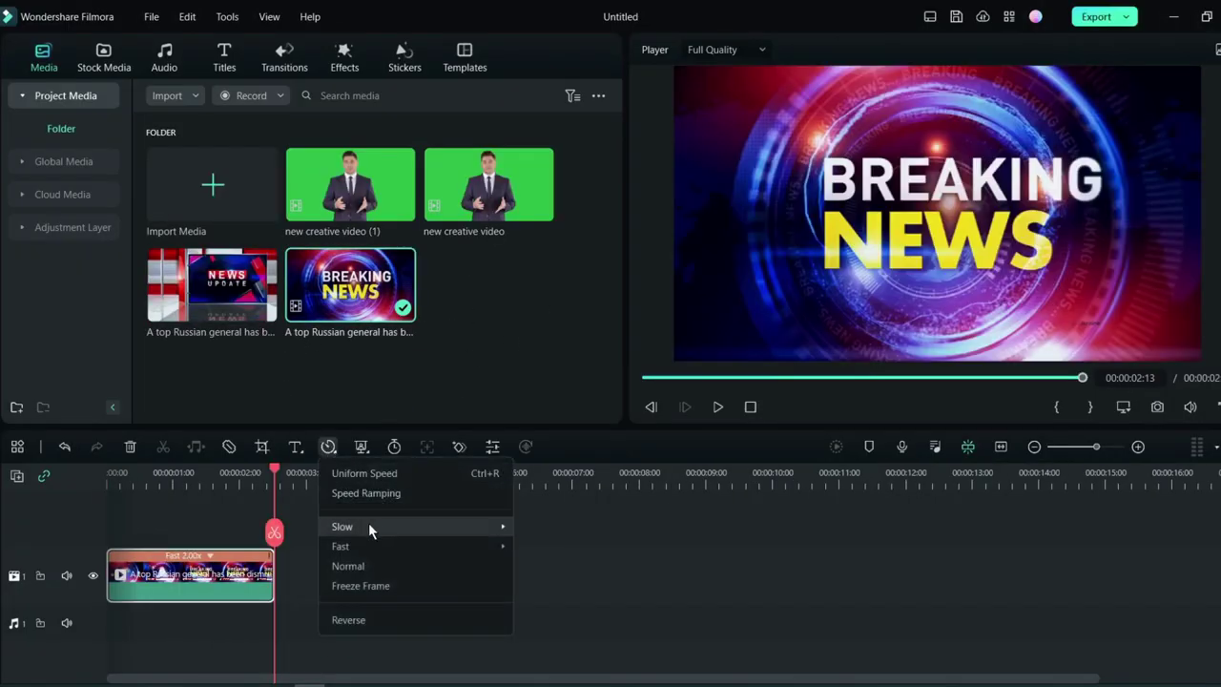
pyautogui.click(380, 473)
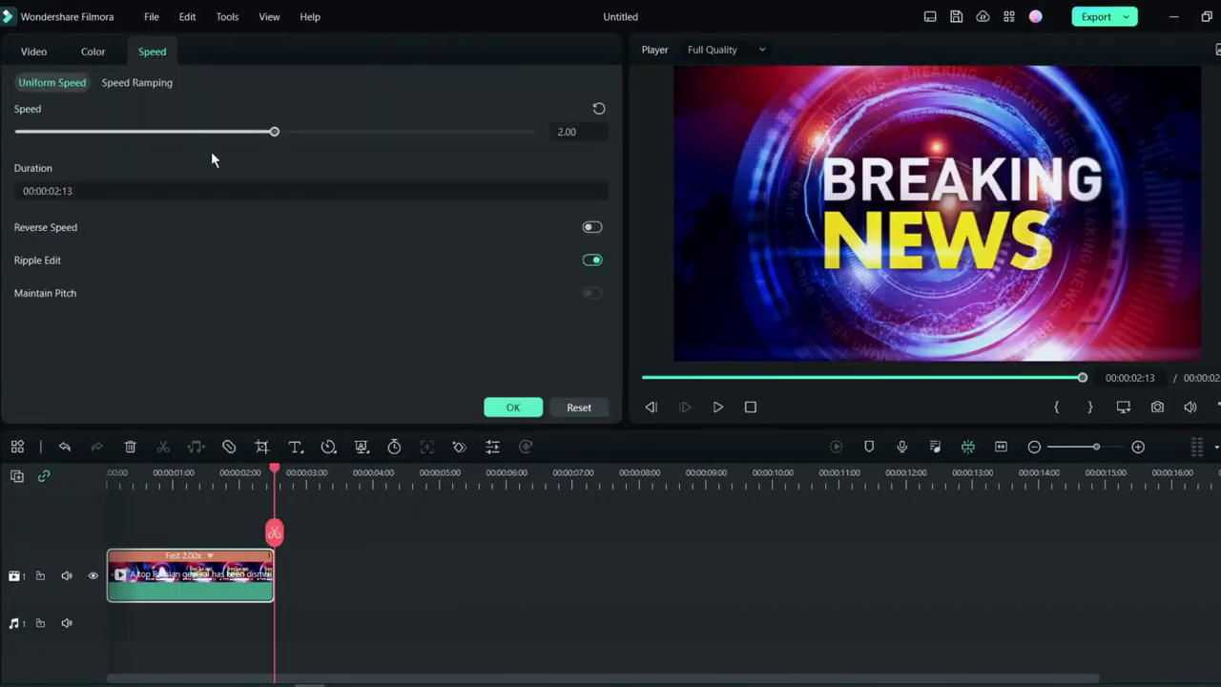
pyautogui.moveTo(237, 140); pyautogui.dragTo(194, 132)
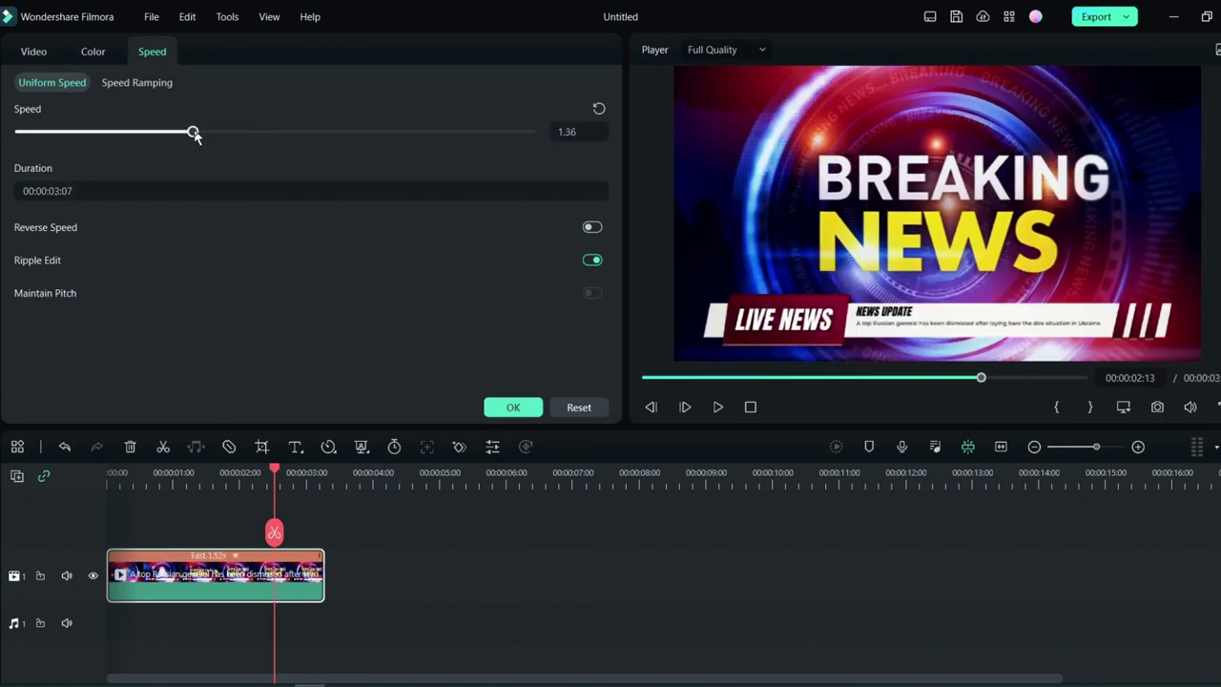
pyautogui.click(717, 407)
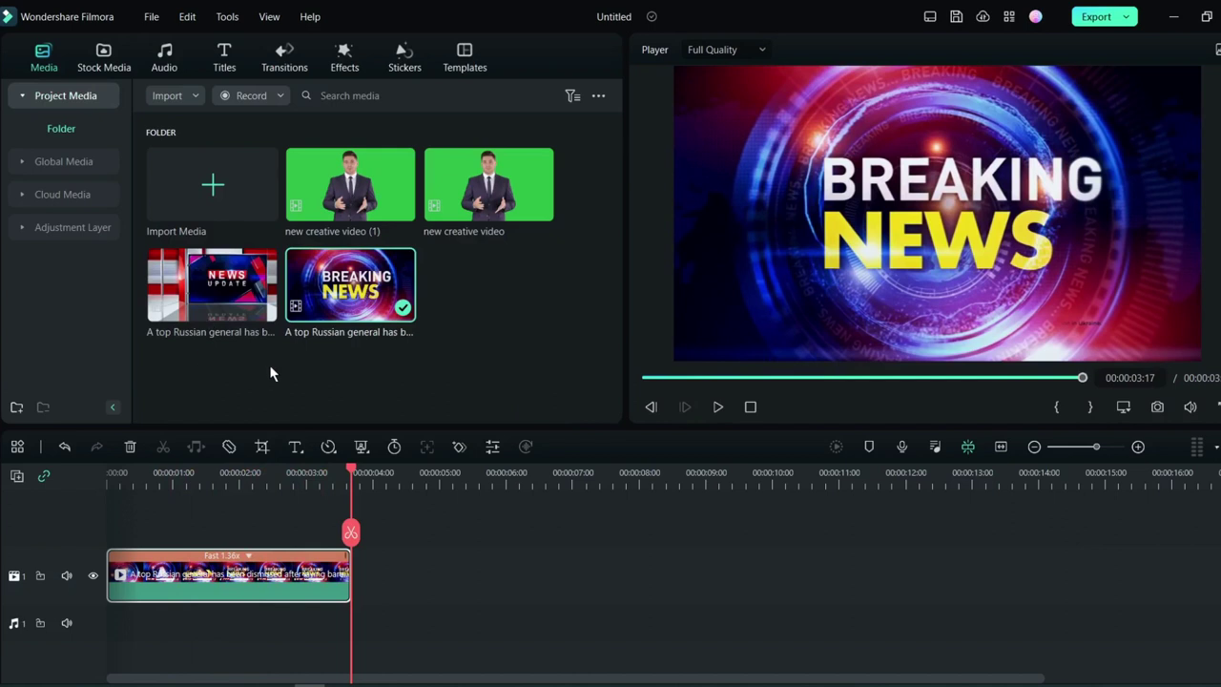
# Step: Add the NEWS UPDATE studio clip right after the intro and stack the "new creative video" presenter clip on the track above it
pyautogui.moveTo(212, 284); pyautogui.dragTo(558, 551)
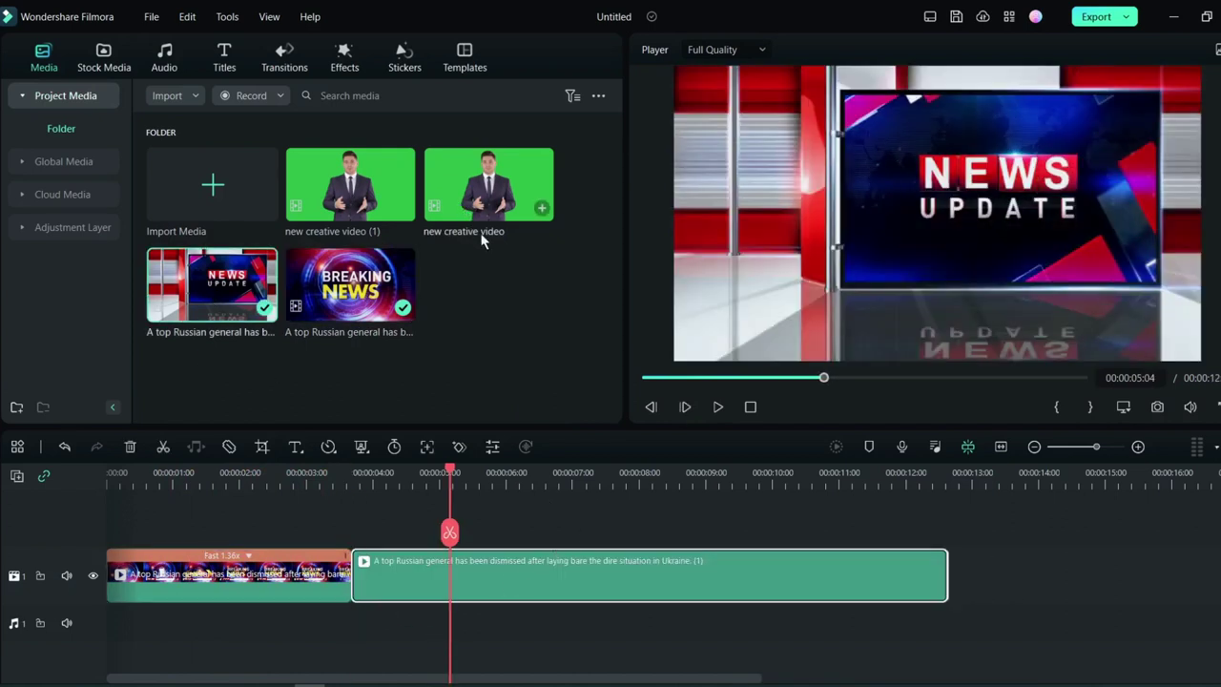
pyautogui.moveTo(489, 201); pyautogui.dragTo(377, 518)
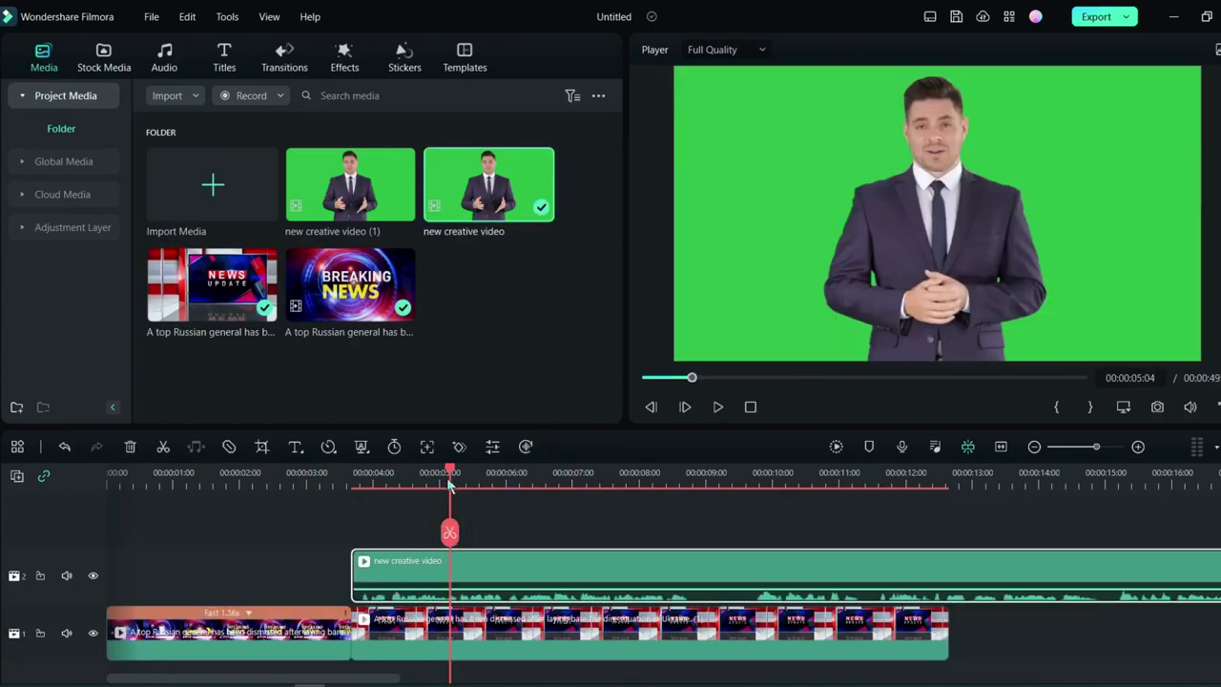
pyautogui.moveTo(449, 479); pyautogui.dragTo(525, 482)
# Step: Enable Chroma Key on the first presenter clip to remove its green background and play the result over the studio
pyautogui.doubleClick(635, 567)
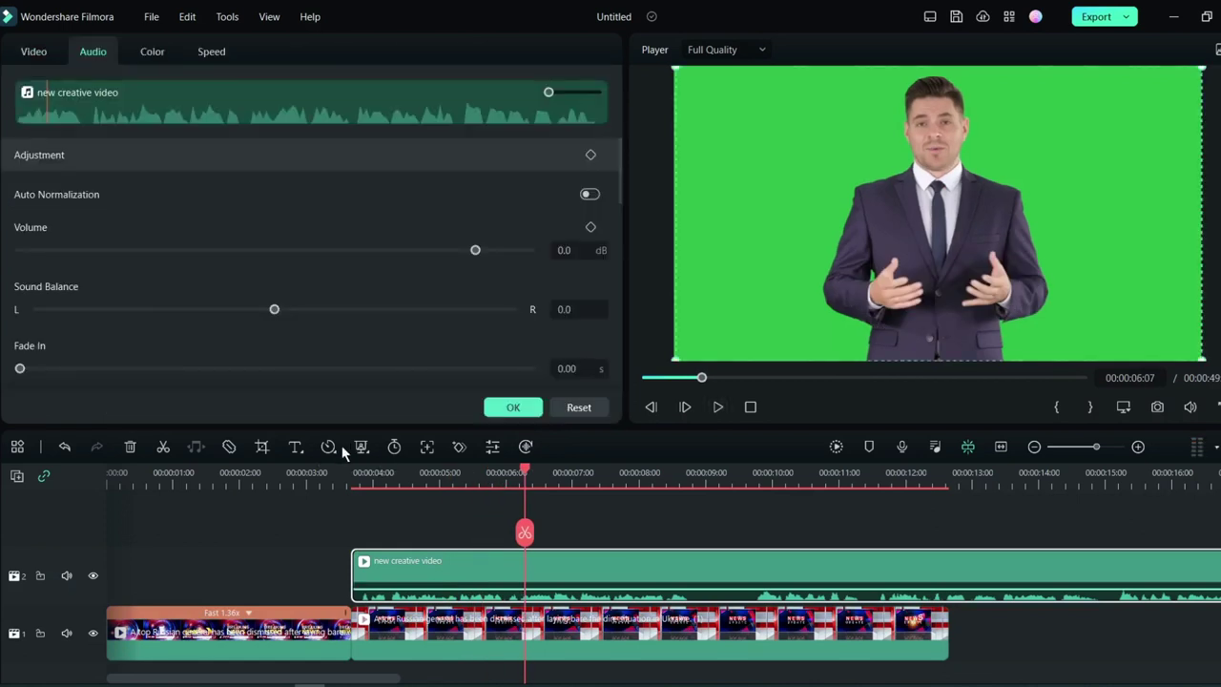
pyautogui.click(362, 448)
pyautogui.click(429, 468)
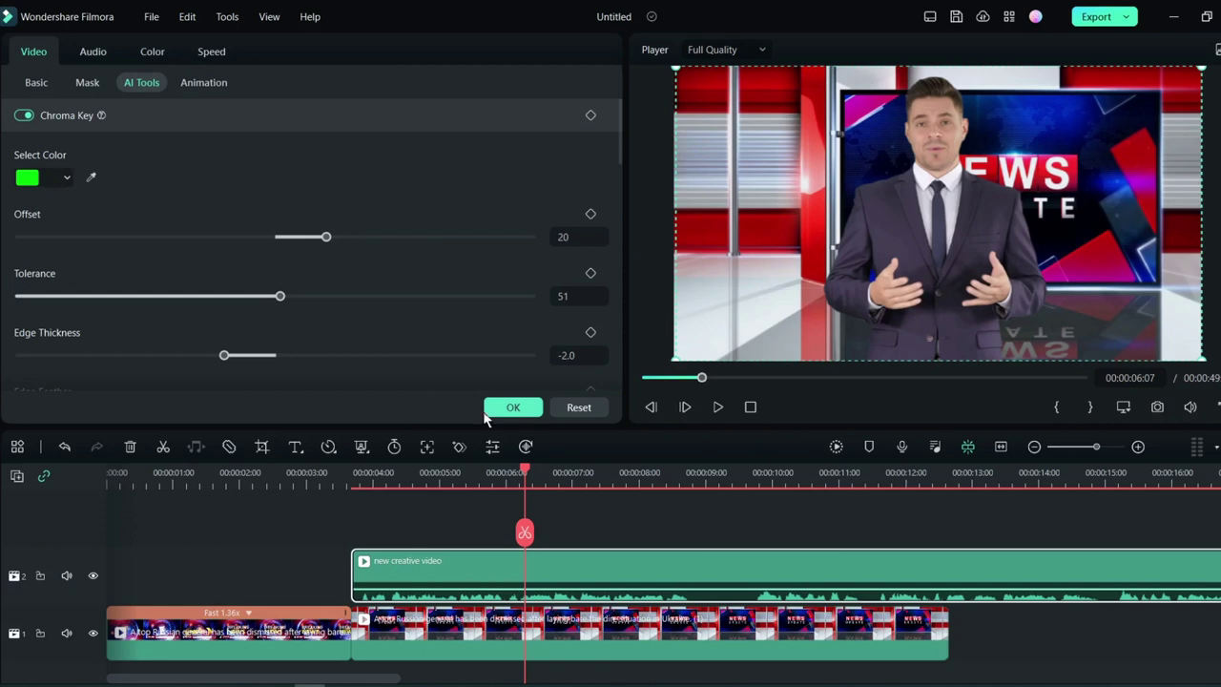
pyautogui.moveTo(420, 467); pyautogui.dragTo(605, 467)
pyautogui.click(711, 408)
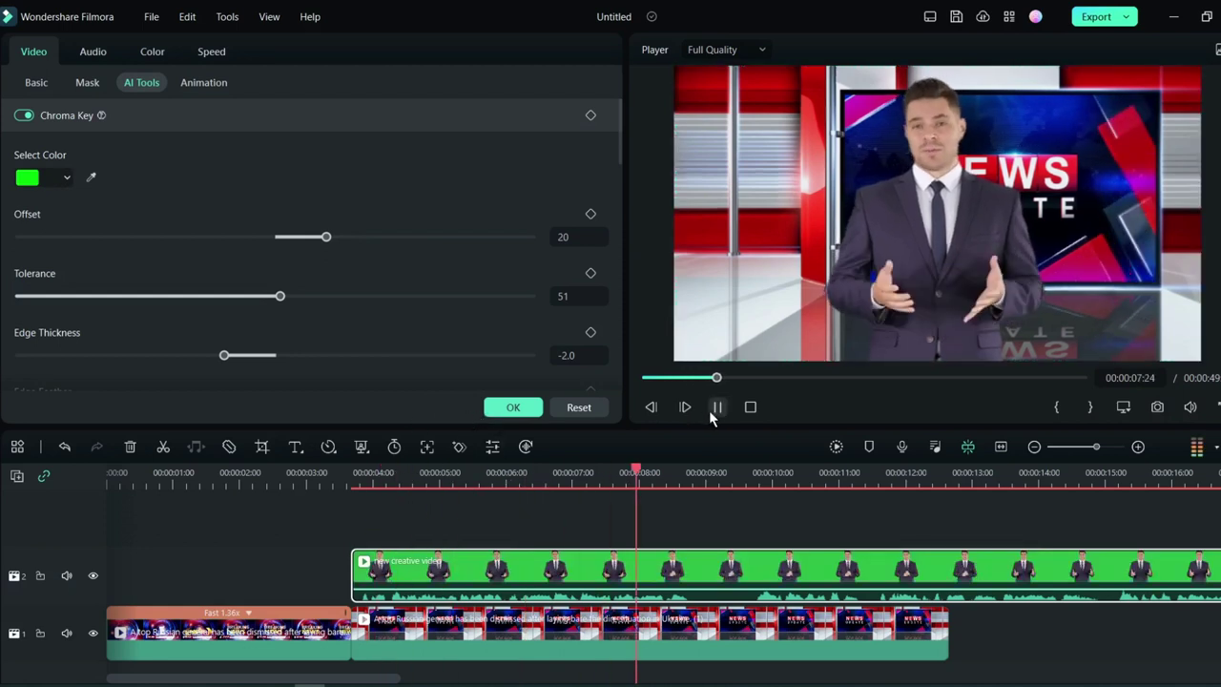
# Step: Paste copies of the studio background clip end to end beneath the first presenter clip, closing the gaps, until its full length is covered
pyautogui.click(1032, 535)
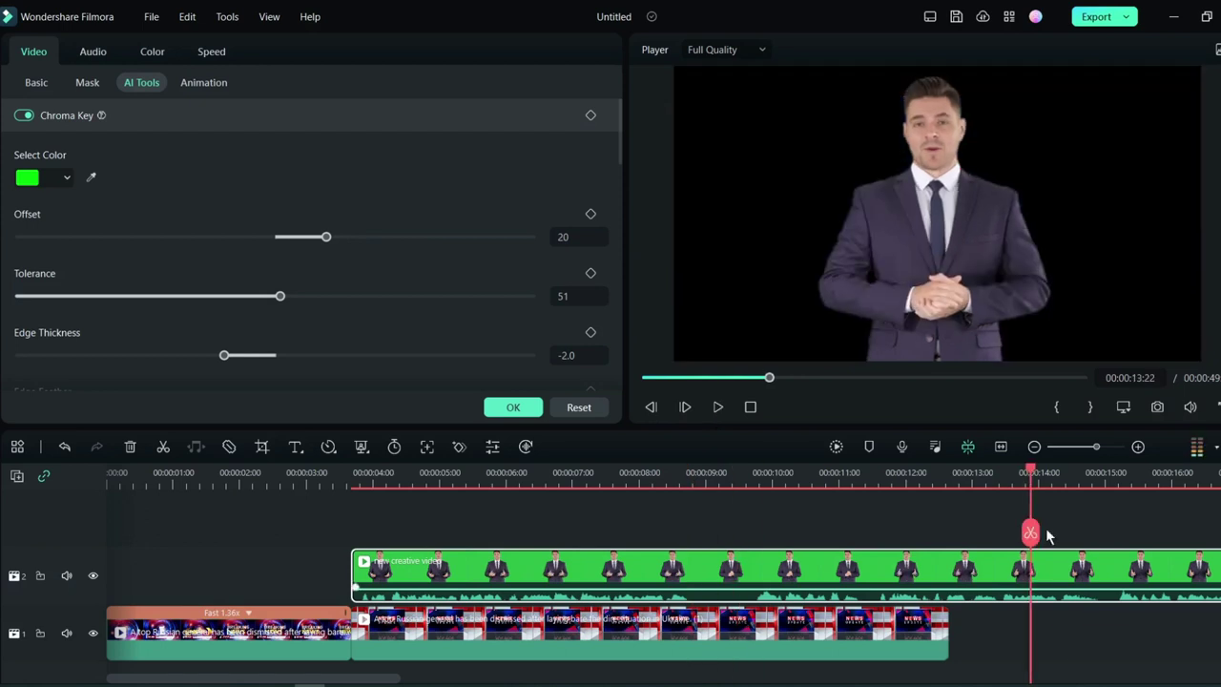
pyautogui.click(1033, 446)
pyautogui.click(427, 623)
pyautogui.hotkey('ctrl', 'v')
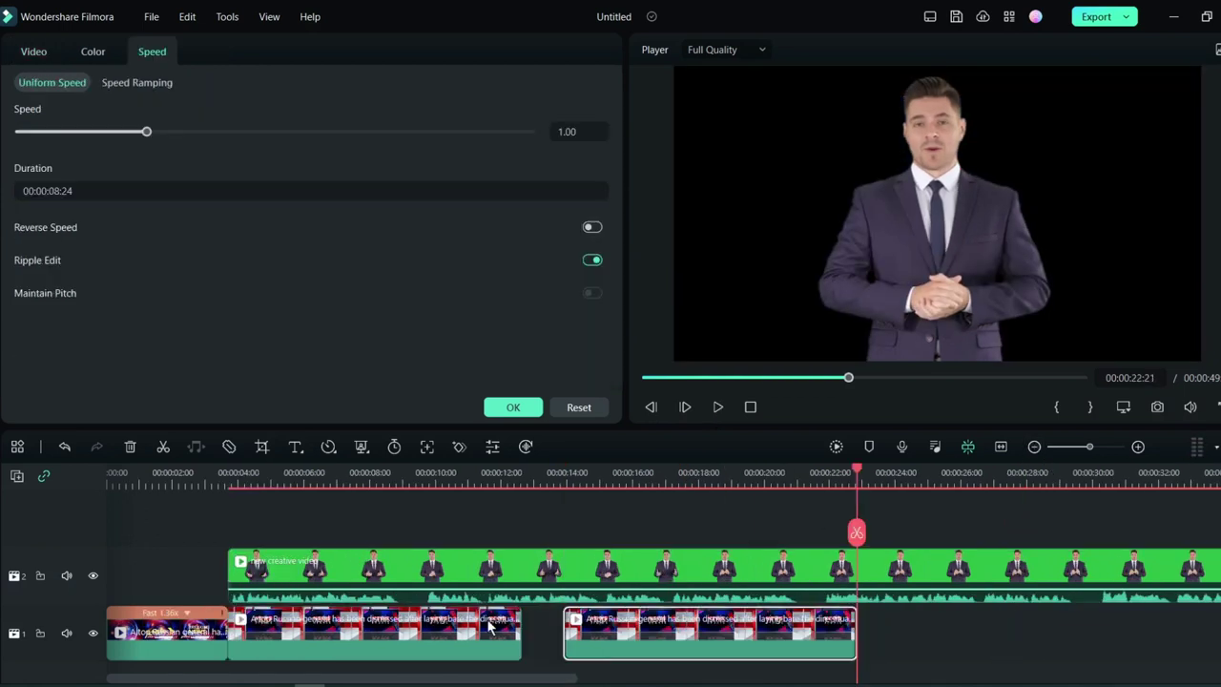
pyautogui.moveTo(627, 631); pyautogui.dragTo(585, 634)
pyautogui.hotkey('ctrl', 'v')
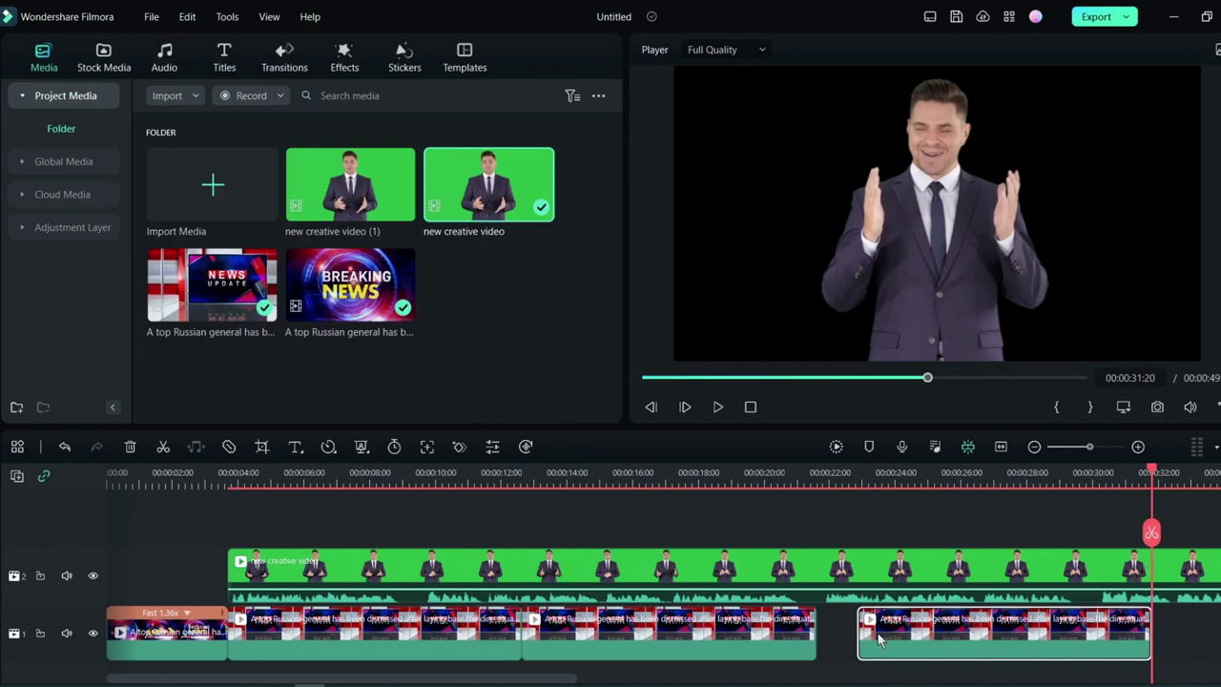
pyautogui.moveTo(877, 635); pyautogui.dragTo(835, 635)
pyautogui.hotkey('ctrl', 'v')
pyautogui.moveTo(1039, 635); pyautogui.dragTo(997, 635)
pyautogui.hotkey('ctrl', 'v')
pyautogui.hotkey('ctrl', 'v')
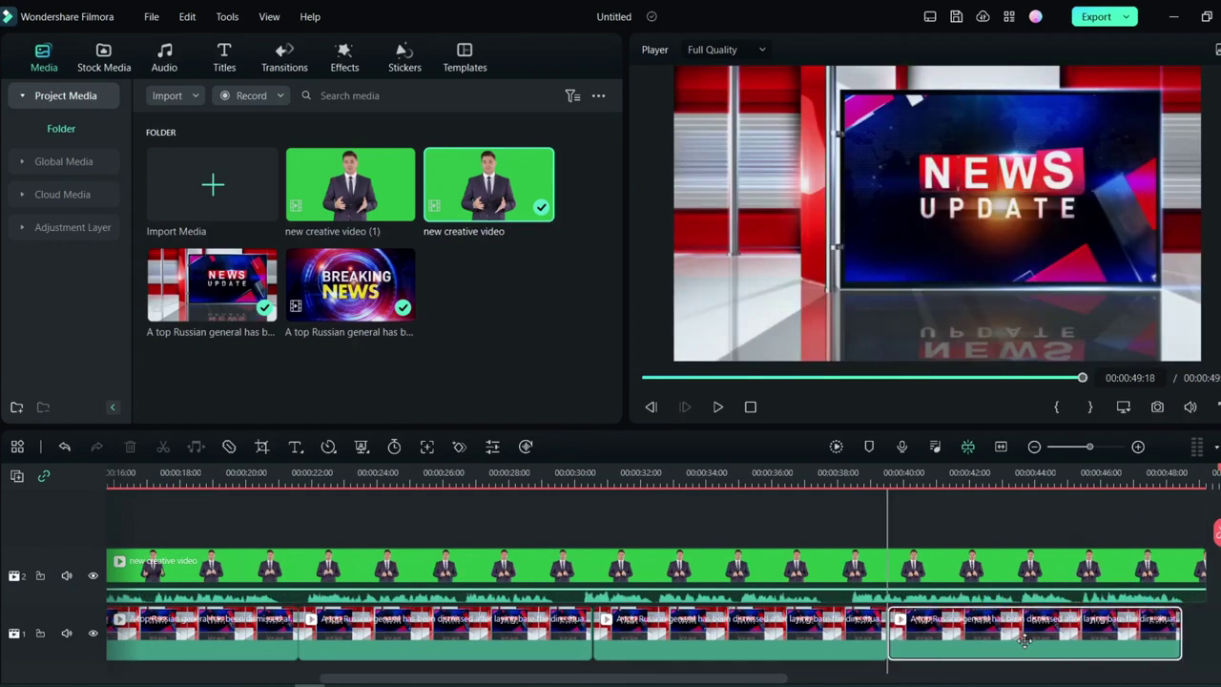
pyautogui.moveTo(1013, 629); pyautogui.dragTo(989, 630)
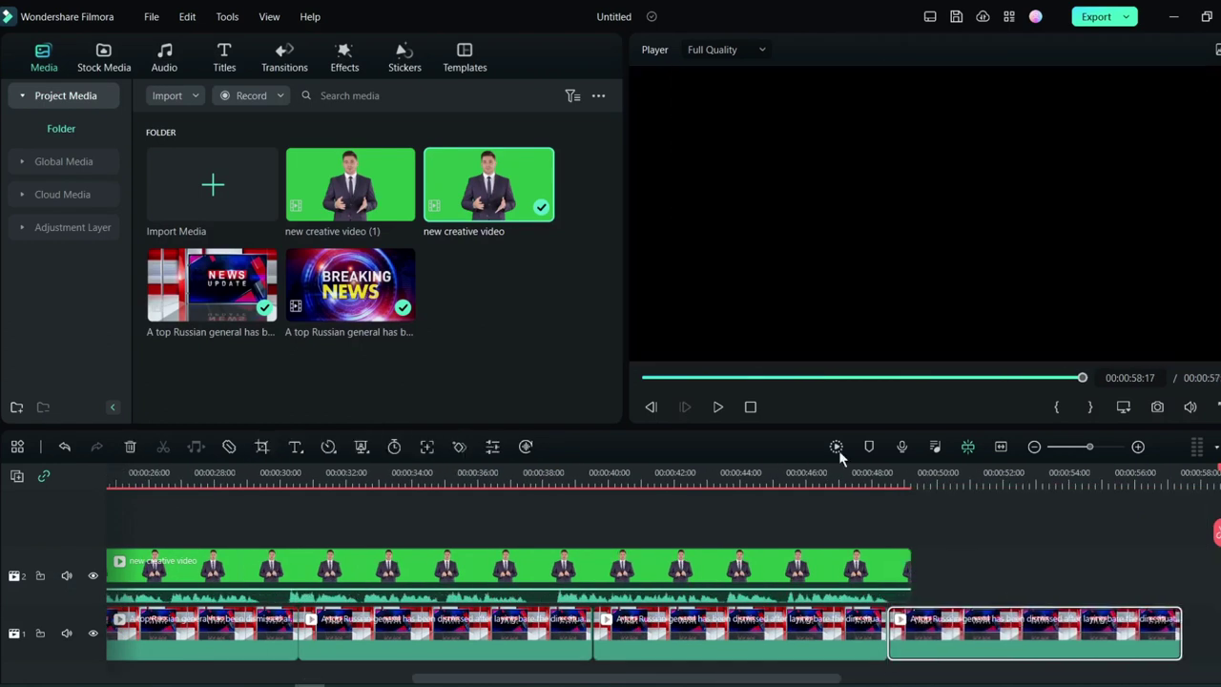
# Step: Add "new creative video (1)" directly after the first presenter clip and remove its green background with Chroma Key
pyautogui.moveTo(293, 218); pyautogui.dragTo(913, 561)
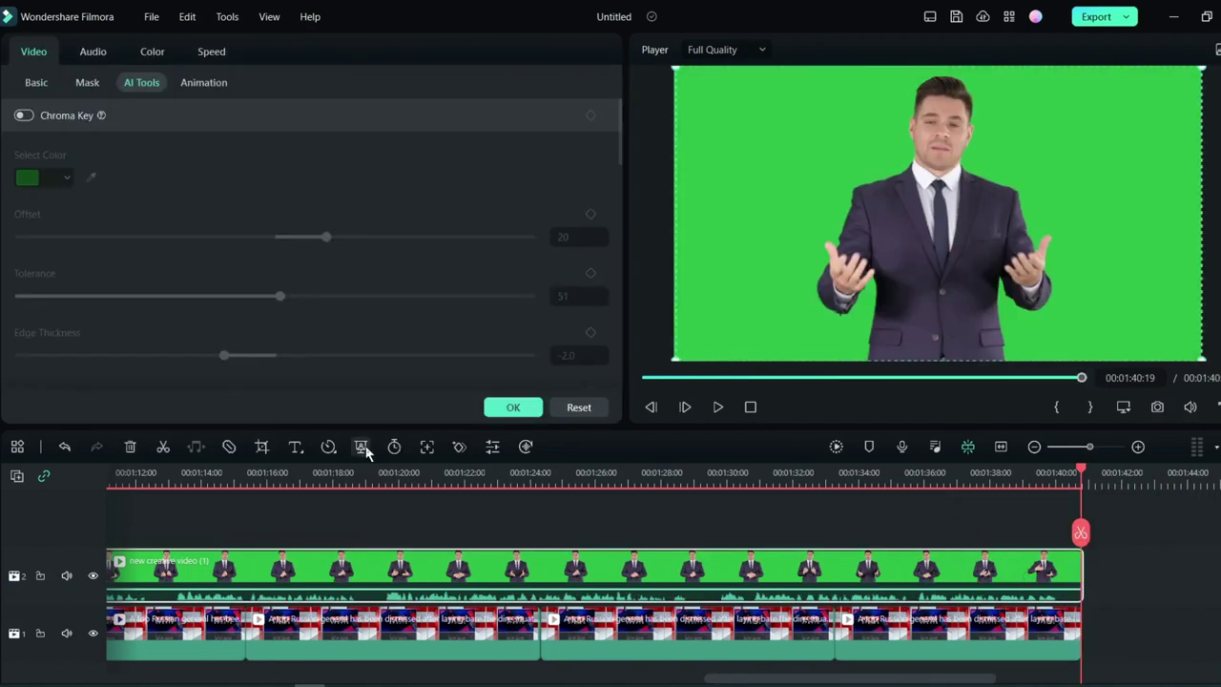
pyautogui.click(366, 451)
pyautogui.click(393, 470)
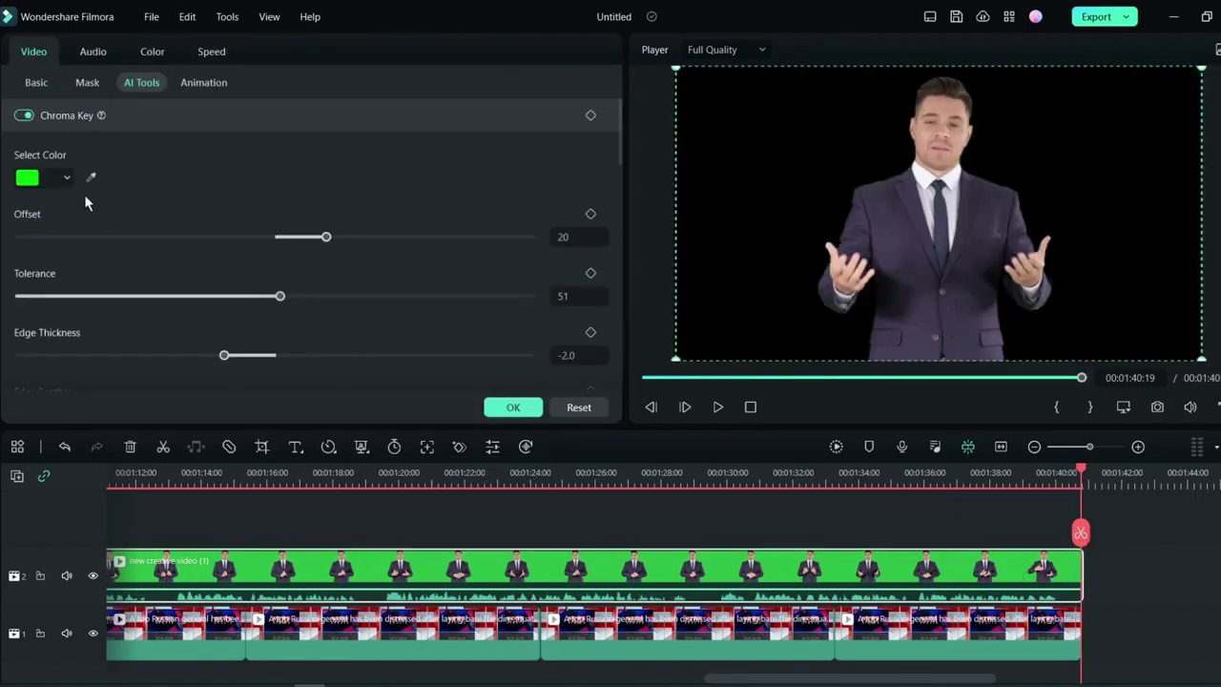
pyautogui.click(512, 407)
# Step: Fill the background track beneath the second presenter clip with further copies of the studio clip, placed without gaps
pyautogui.click(649, 491)
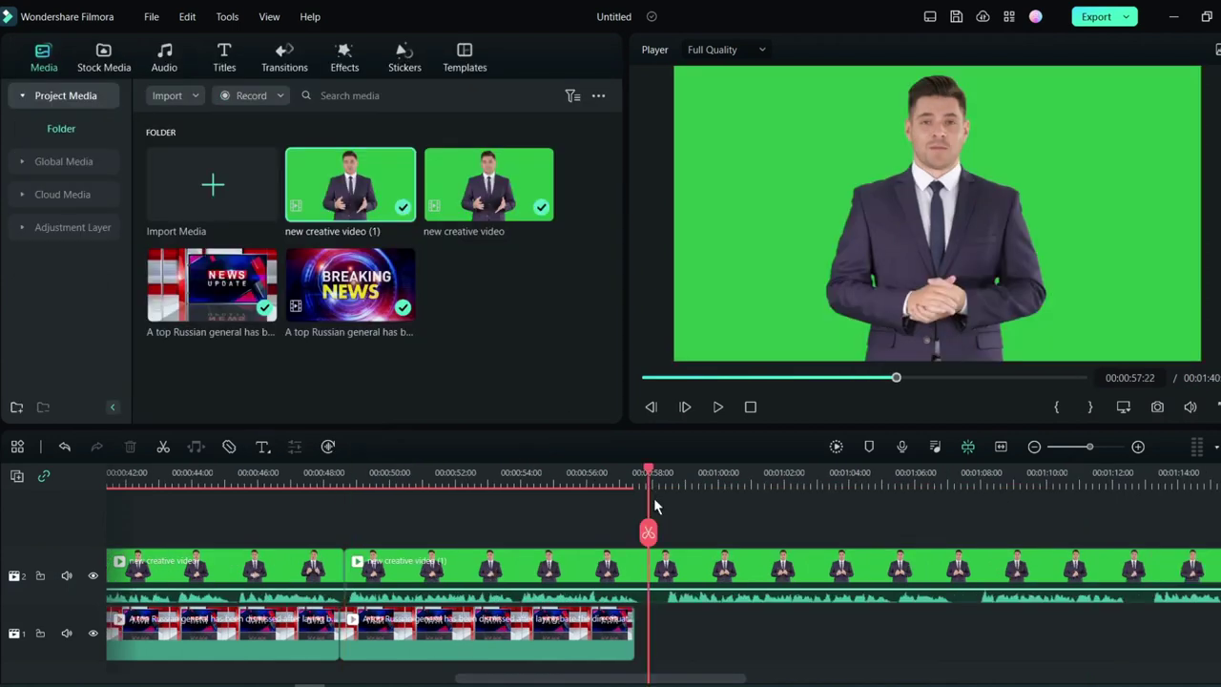
pyautogui.hotkey('ctrl', 'v')
pyautogui.moveTo(747, 655); pyautogui.dragTo(729, 635)
pyautogui.hotkey('ctrl', 'v')
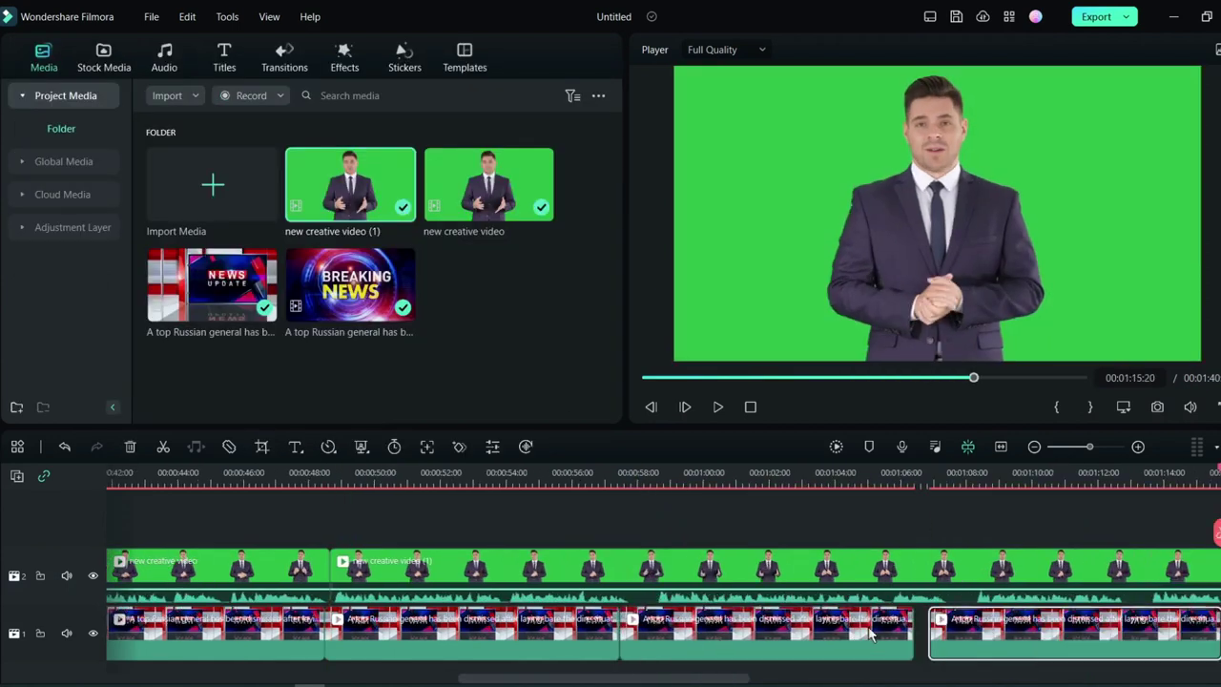
pyautogui.hotkey('ctrl', 'v')
pyautogui.hotkey('ctrl', 'v')
pyautogui.hotkey('ctrl', 'v')
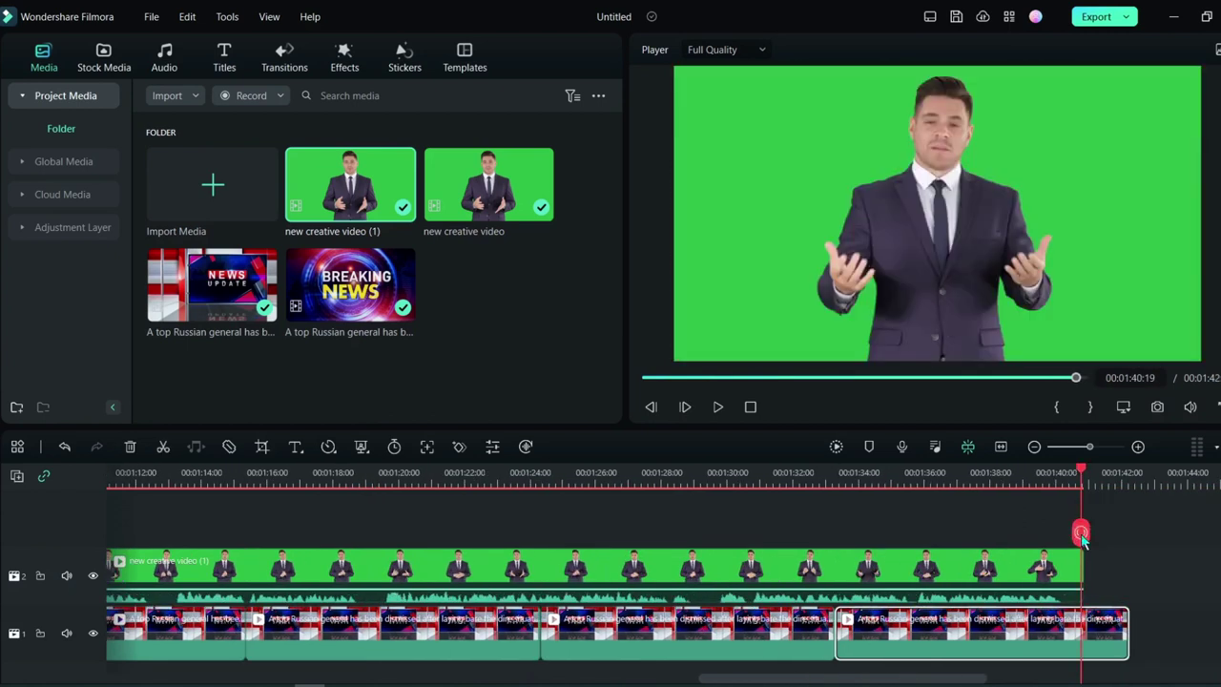
# Step: Cut off the studio background beyond the end of the second presenter clip and scrub through the sequence to check it
pyautogui.click(1081, 538)
pyautogui.press('Delete')
pyautogui.click(1023, 571)
pyautogui.click(1003, 483)
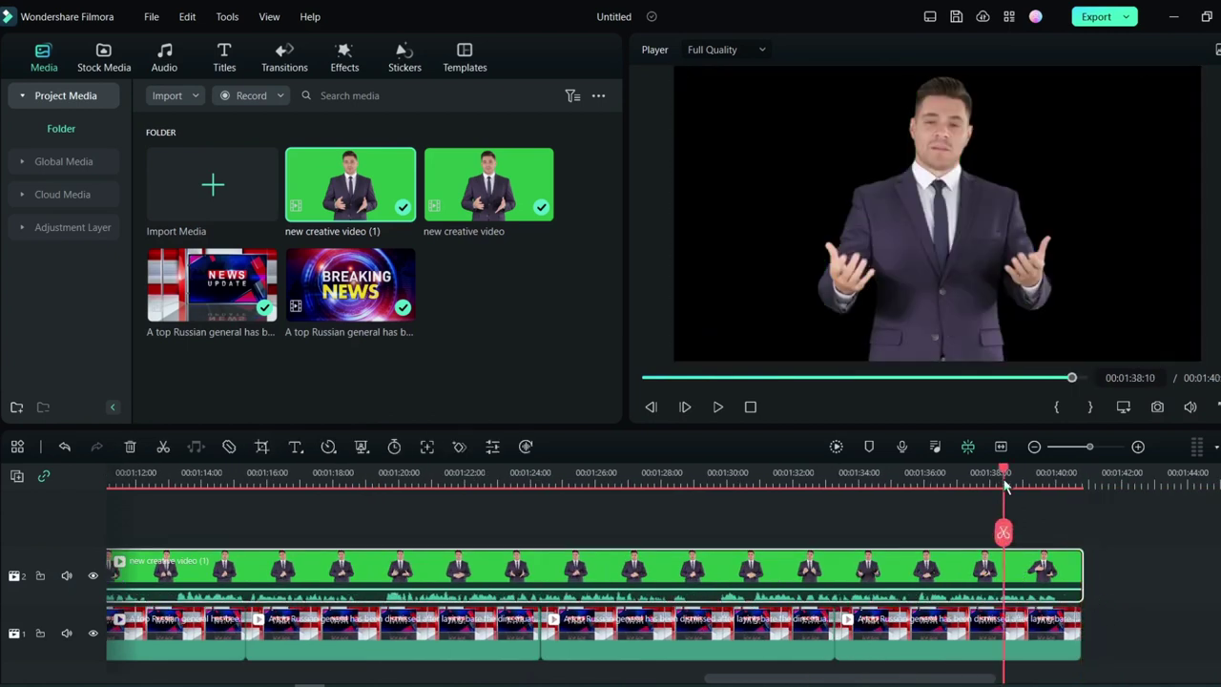
pyautogui.moveTo(1020, 484); pyautogui.dragTo(791, 484)
pyautogui.moveTo(837, 676); pyautogui.dragTo(239, 676)
pyautogui.moveTo(147, 481); pyautogui.dragTo(344, 514)
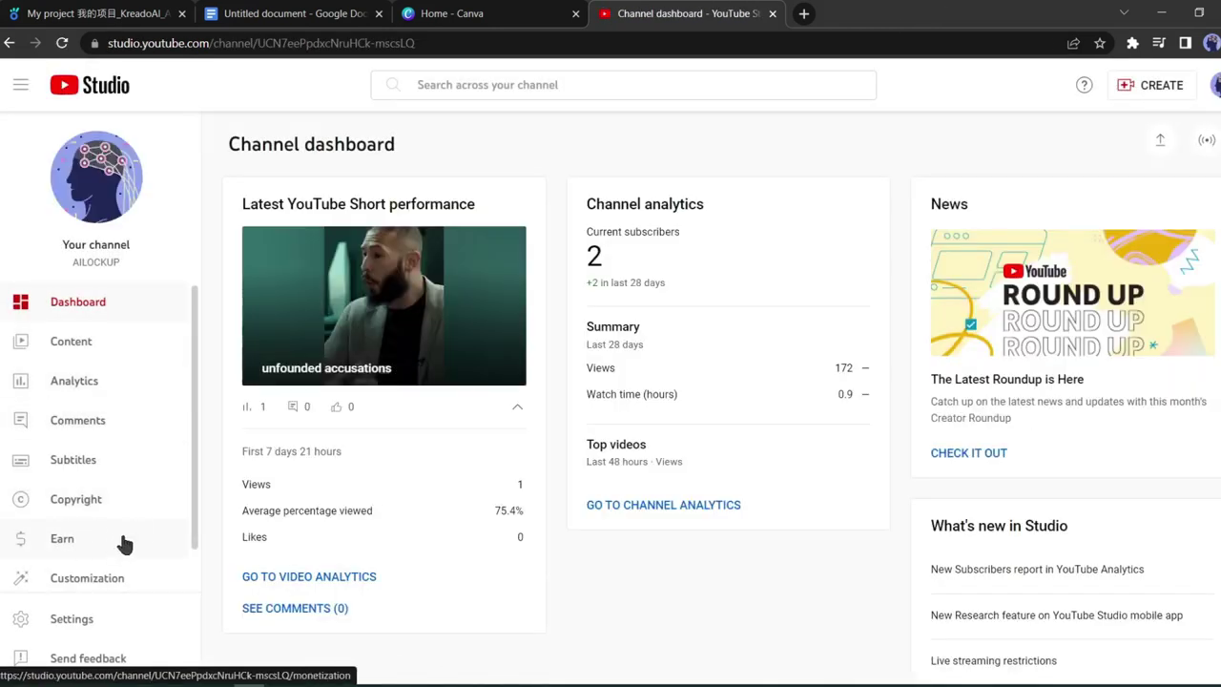
# Step: In YouTube Studio, open the Audio library and search its music for "News"
pyautogui.scroll(-1, 124, 543)
pyautogui.click(98, 572)
pyautogui.click(352, 276)
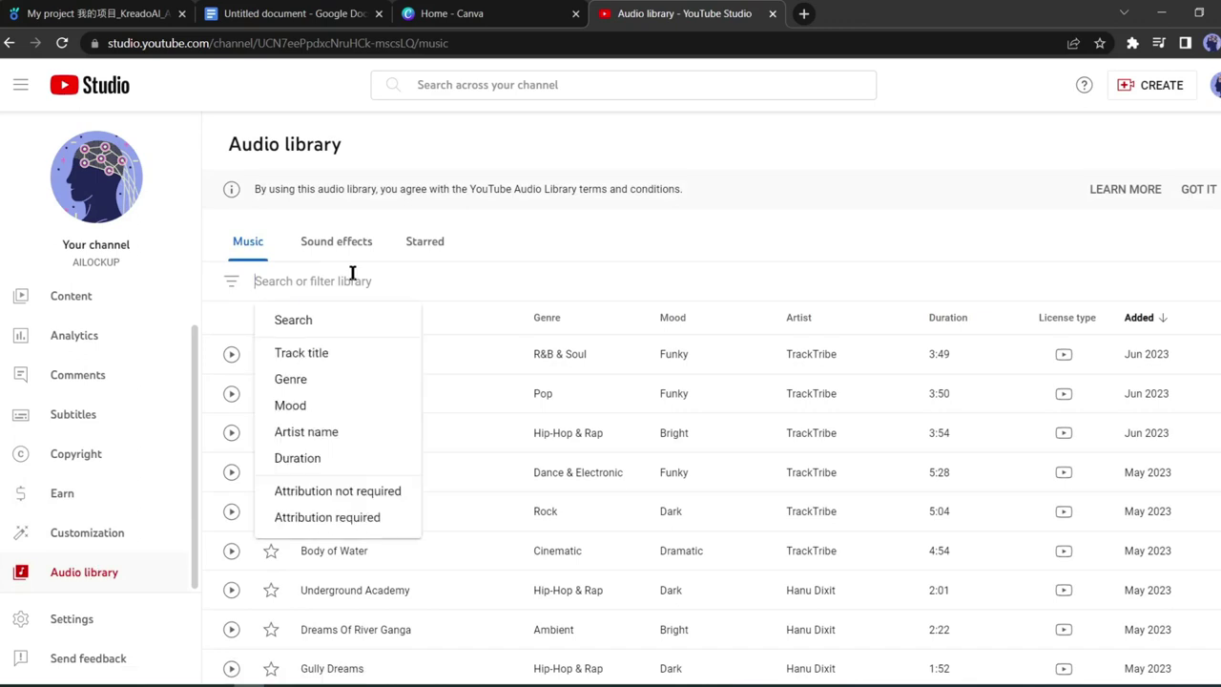
pyautogui.write('News')
pyautogui.press('Return')
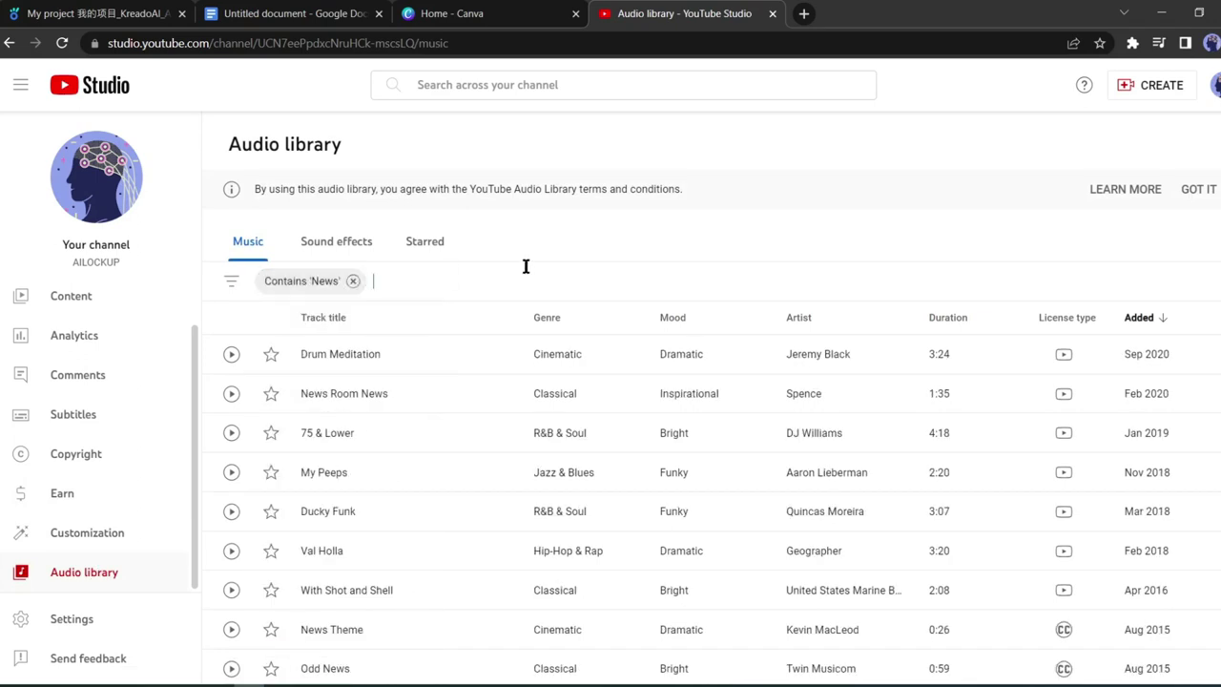
pyautogui.scroll(-2, 457, 354)
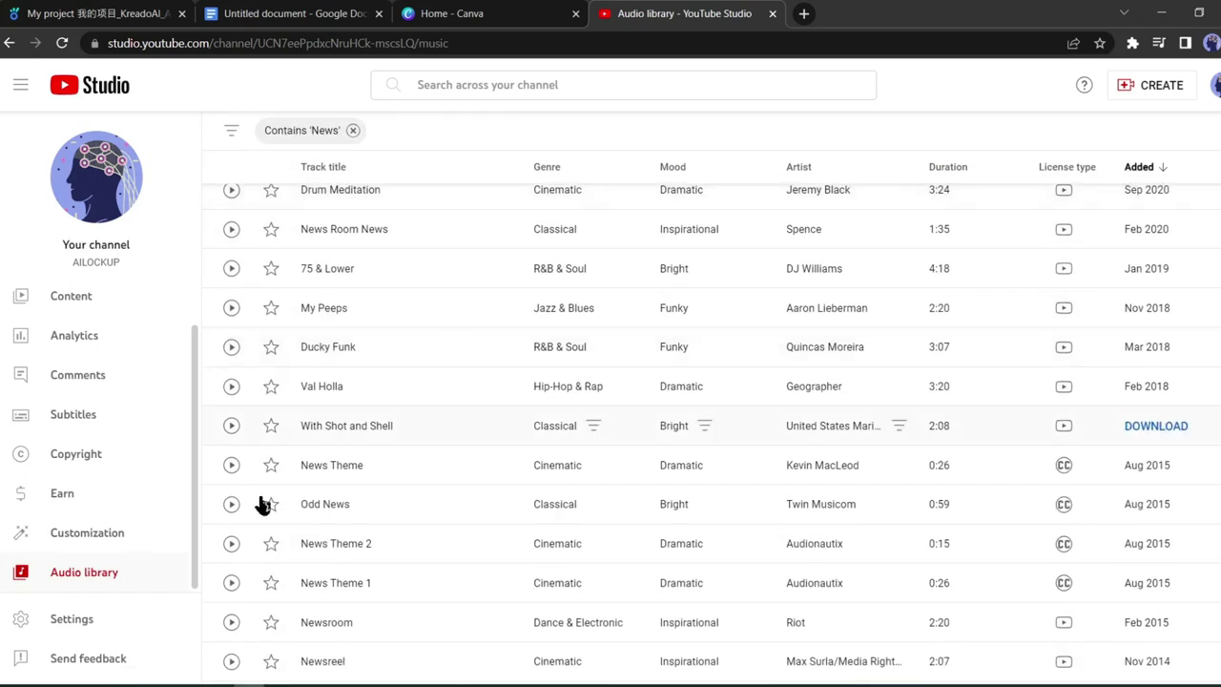
# Step: Listen to the News Theme and News Room News tracks and download News Room News
pyautogui.click(232, 466)
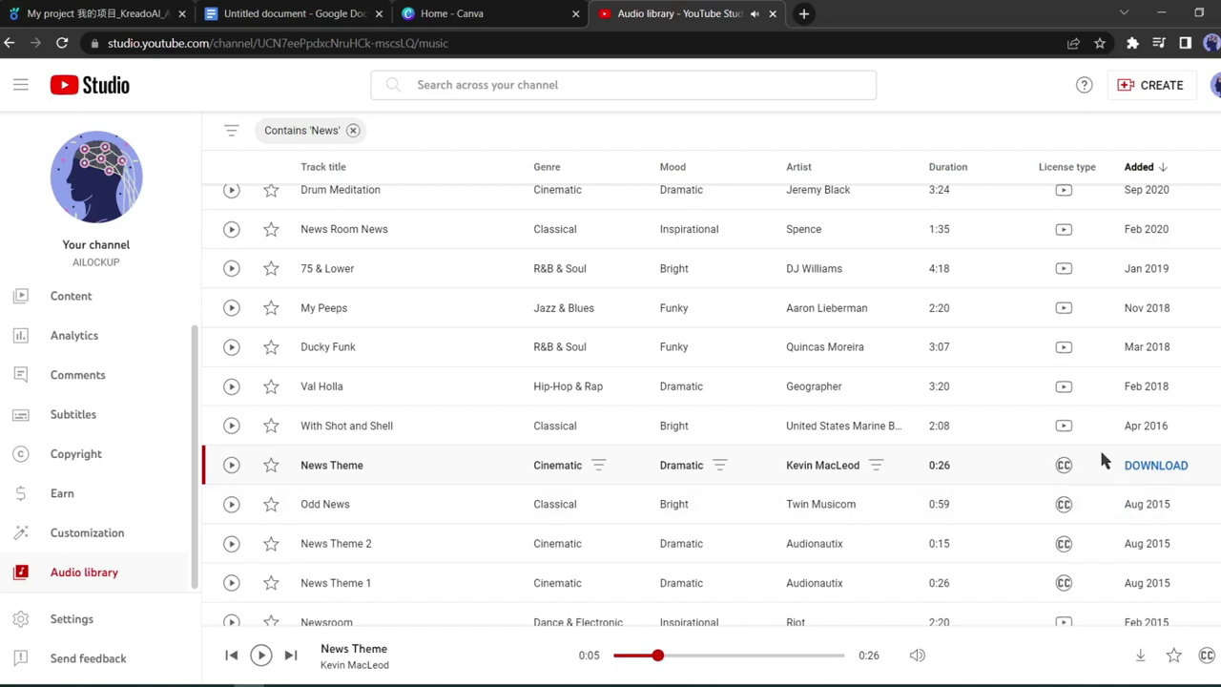
pyautogui.scroll(-1, 817, 463)
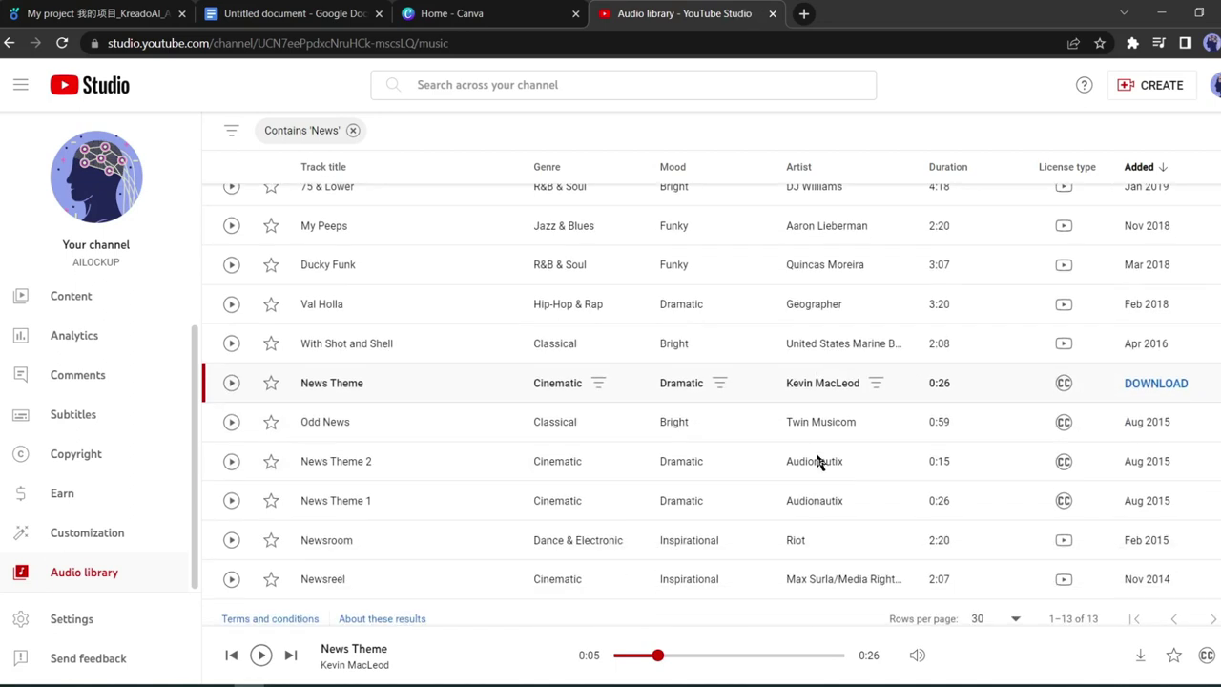
pyautogui.scroll(1, 816, 456)
pyautogui.click(231, 208)
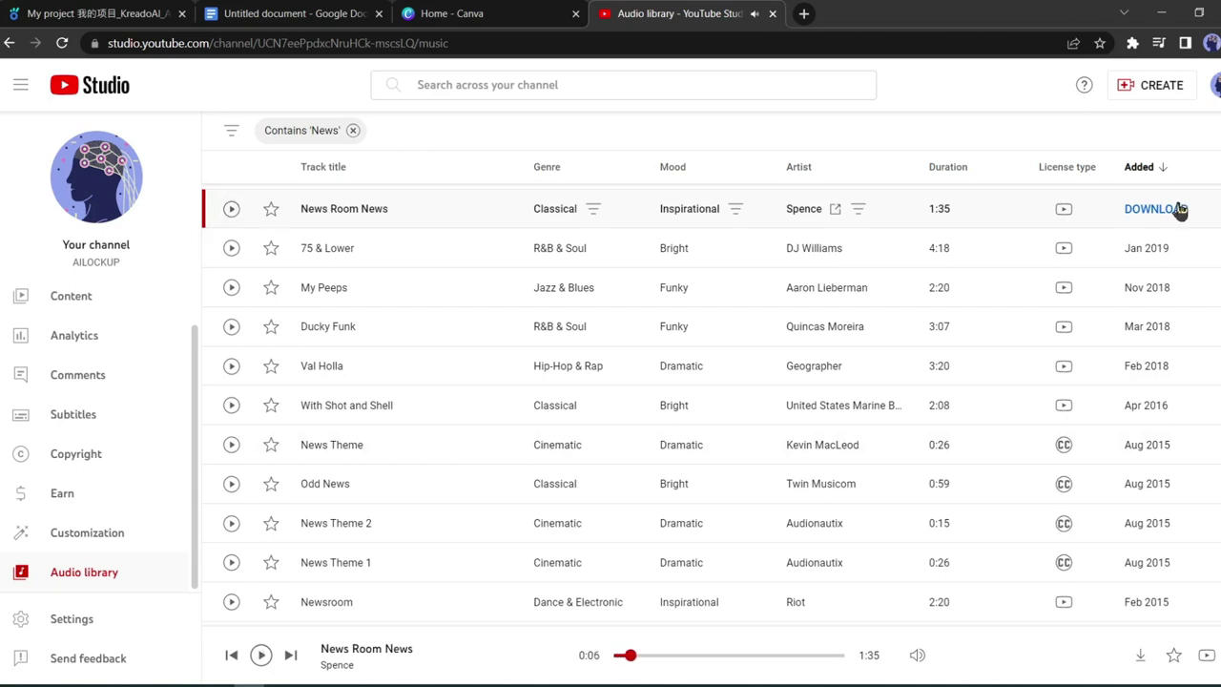
# Step: In Wondershare Filmora, add News Room News to the audio track, cut off its first second and align the remainder with the video's start
pyautogui.moveTo(44, 668); pyautogui.dragTo(199, 530)
pyautogui.moveTo(311, 631); pyautogui.dragTo(178, 627)
pyautogui.moveTo(135, 481); pyautogui.dragTo(139, 486)
pyautogui.click(130, 637)
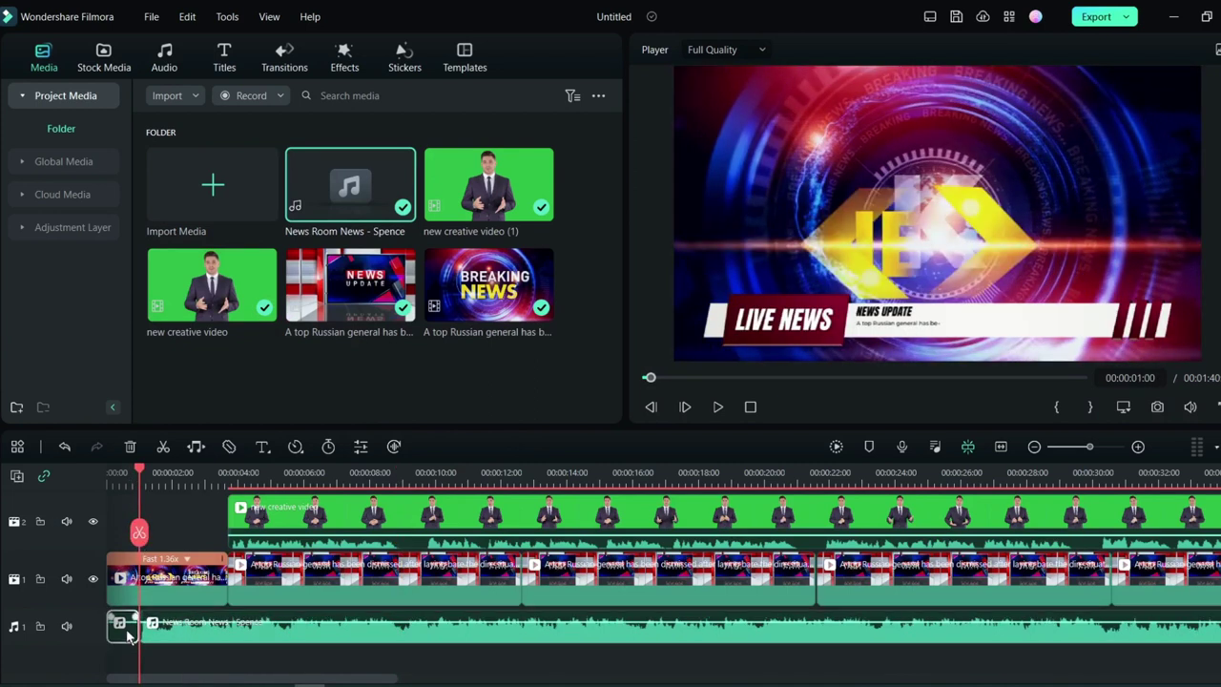
pyautogui.click(131, 448)
pyautogui.moveTo(214, 634); pyautogui.dragTo(178, 630)
# Step: Trim the music to end with the intro at 00:00:03:18 and set its Fade Out to 0.62 s
pyautogui.click(717, 406)
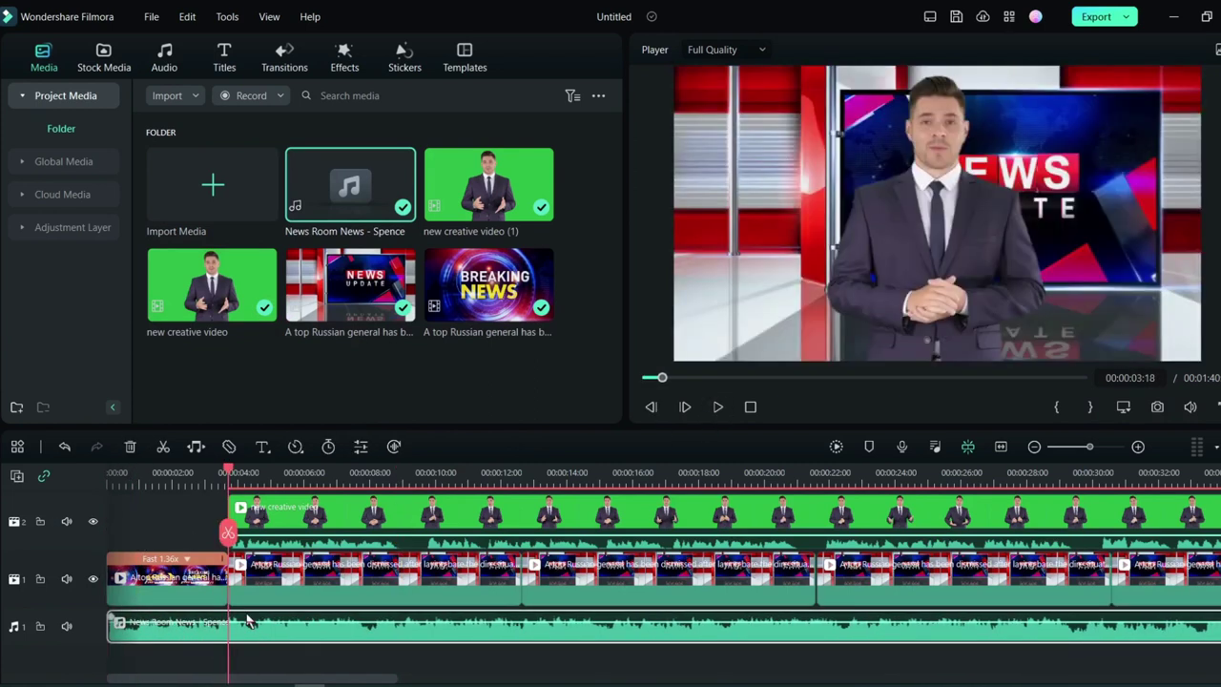
pyautogui.click(228, 533)
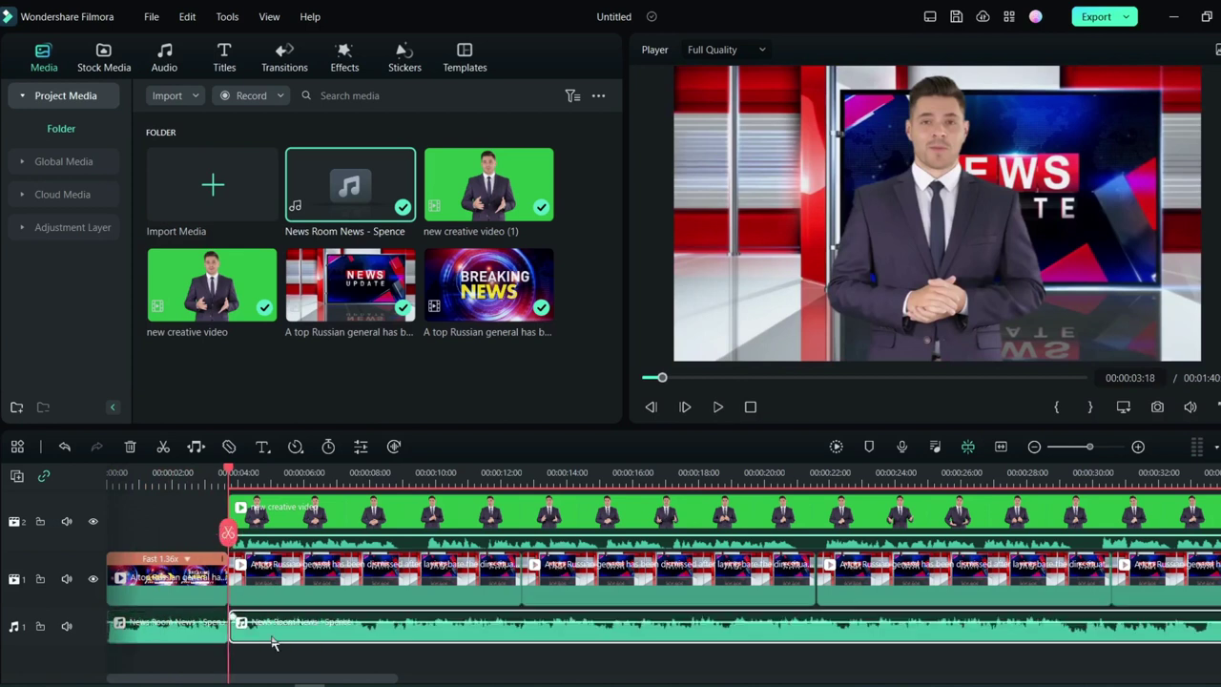
pyautogui.click(130, 446)
pyautogui.doubleClick(167, 624)
# Step: Play several parts of the timeline to check the intro music and the presenter over the studio background
pyautogui.click(717, 407)
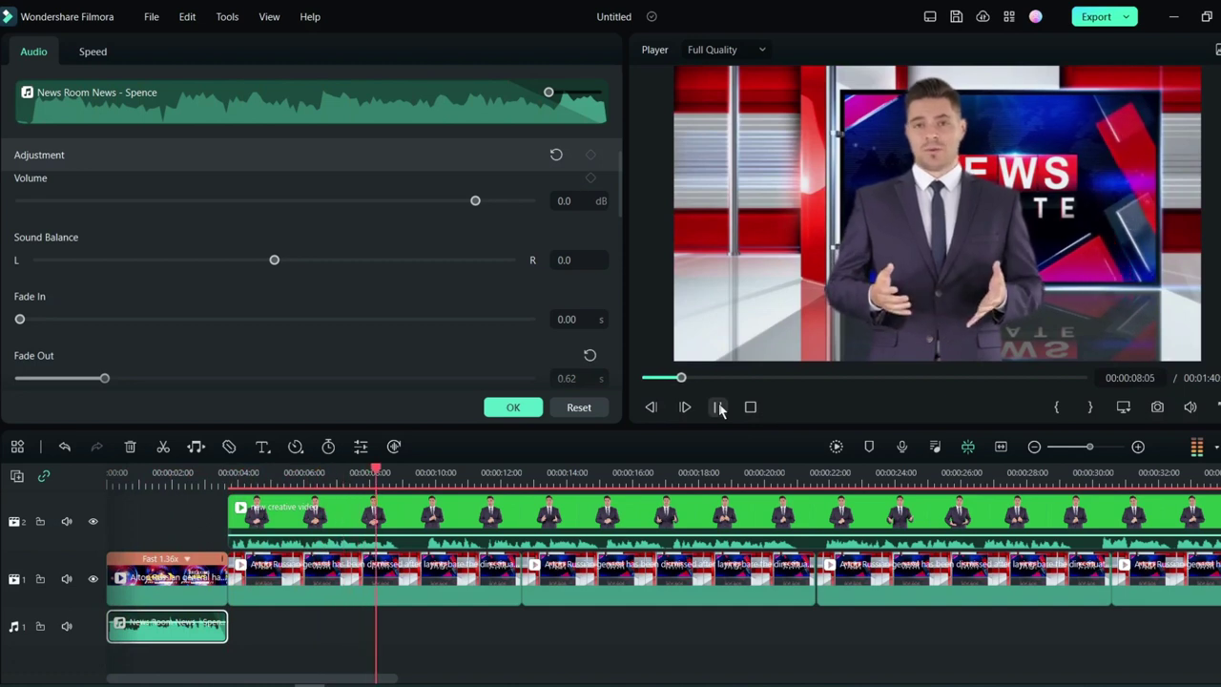
pyautogui.click(547, 472)
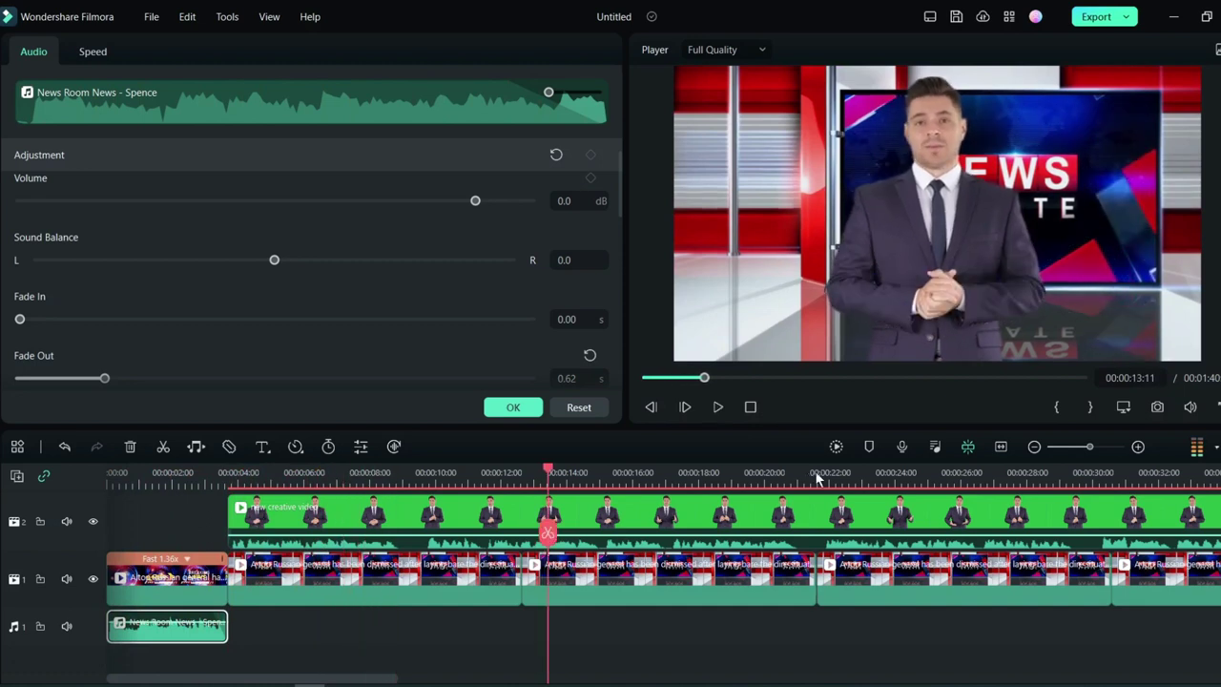
pyautogui.click(816, 477)
pyautogui.press('space')
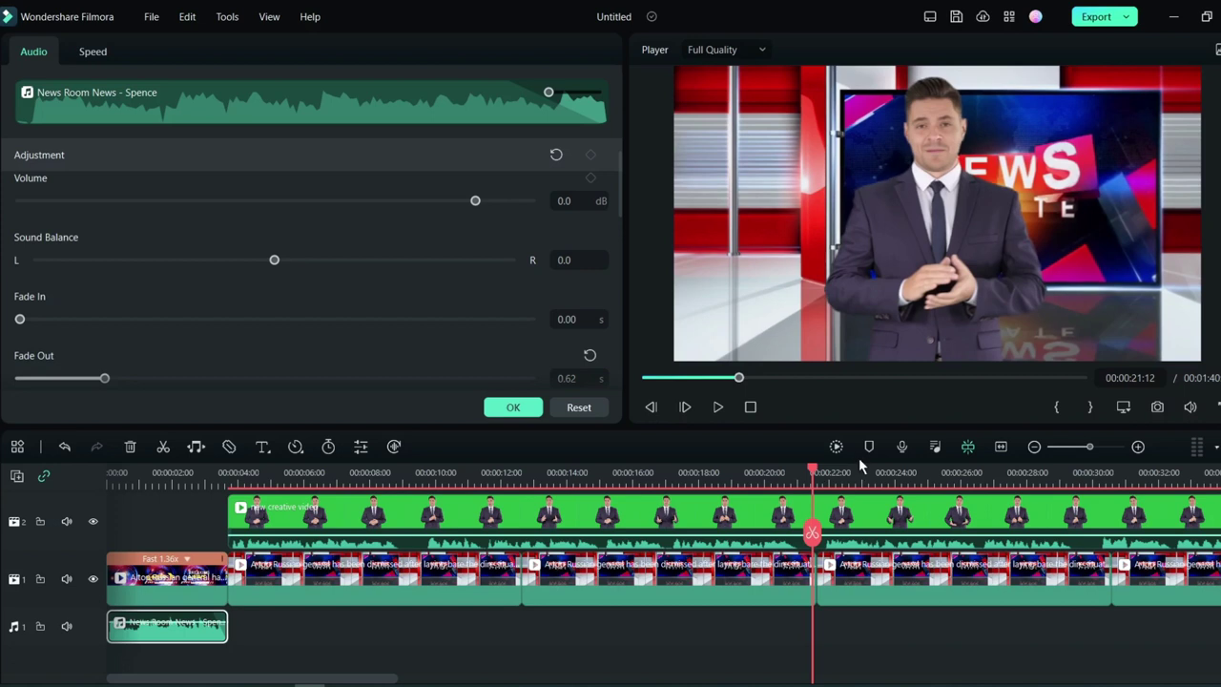
pyautogui.press('space')
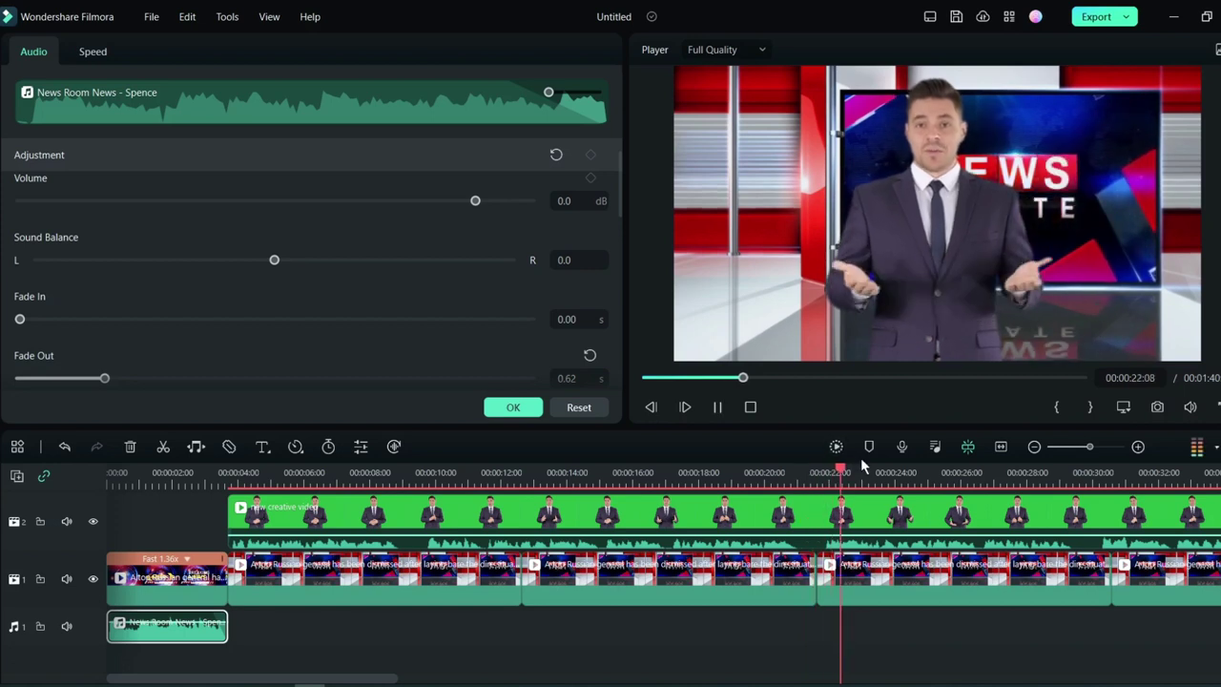
pyautogui.press('space')
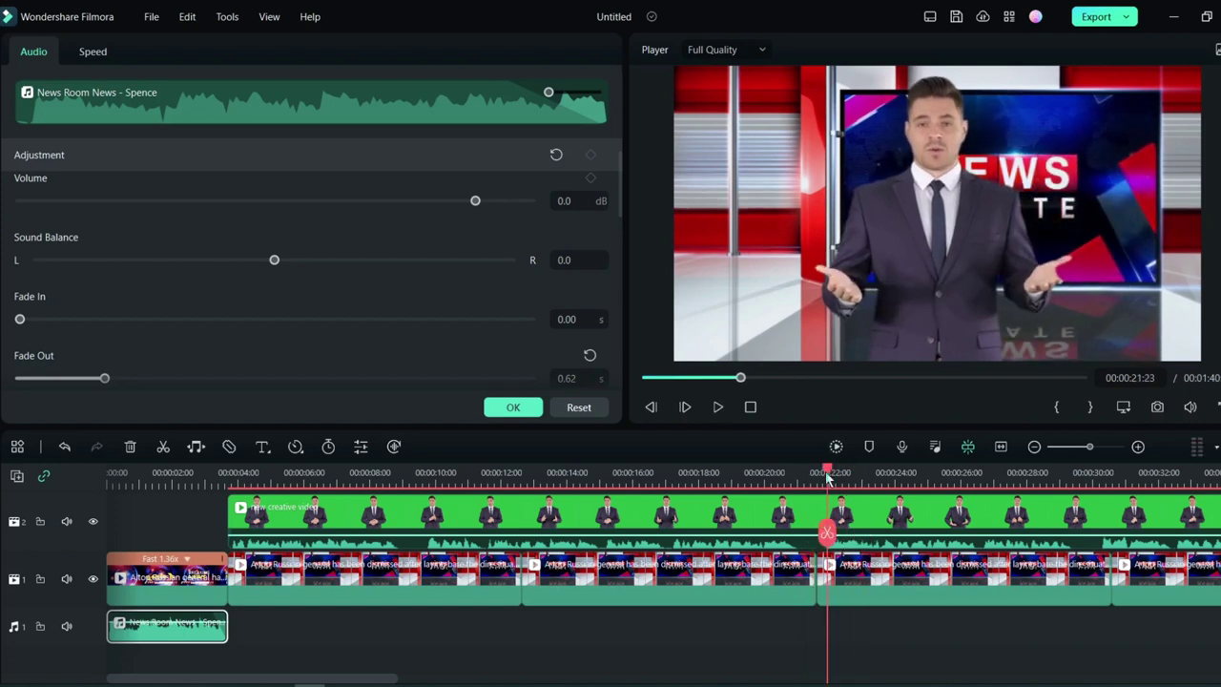
# Step: Split the presenter clip at 00:00:21:18 and shift the second part's presenter left of the studio screen, at about X -553 px
pyautogui.moveTo(828, 478); pyautogui.dragTo(822, 478)
pyautogui.click(874, 510)
pyautogui.scroll(1, 863, 534)
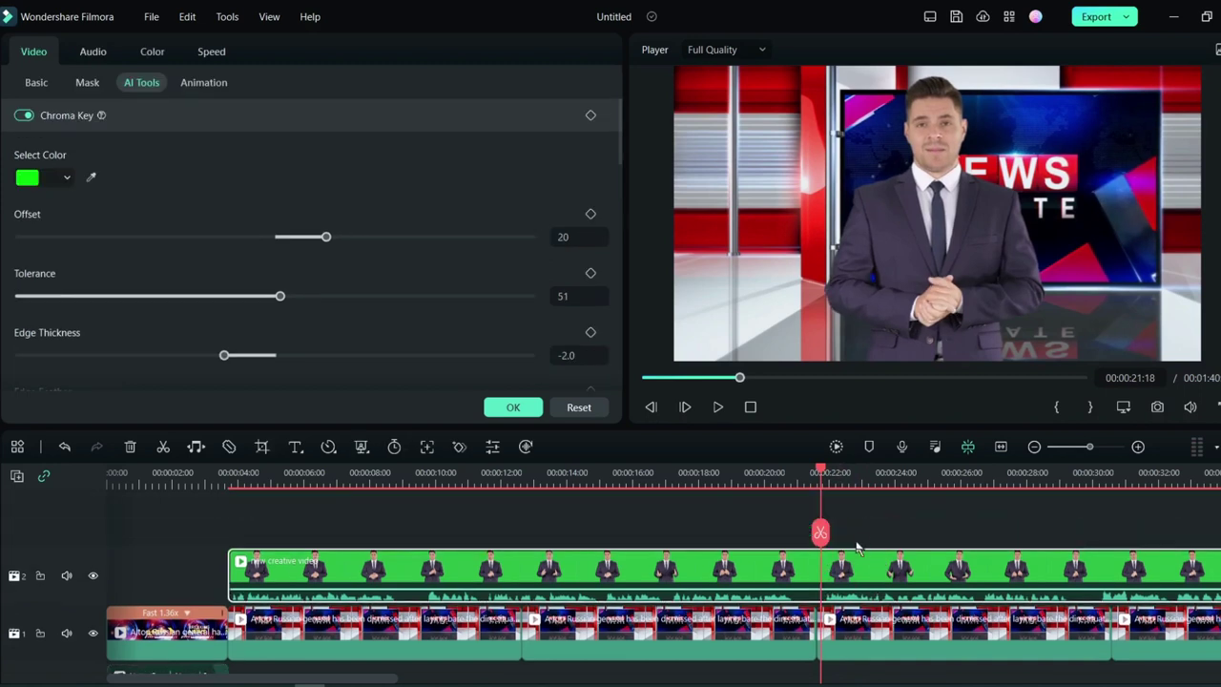
pyautogui.click(818, 534)
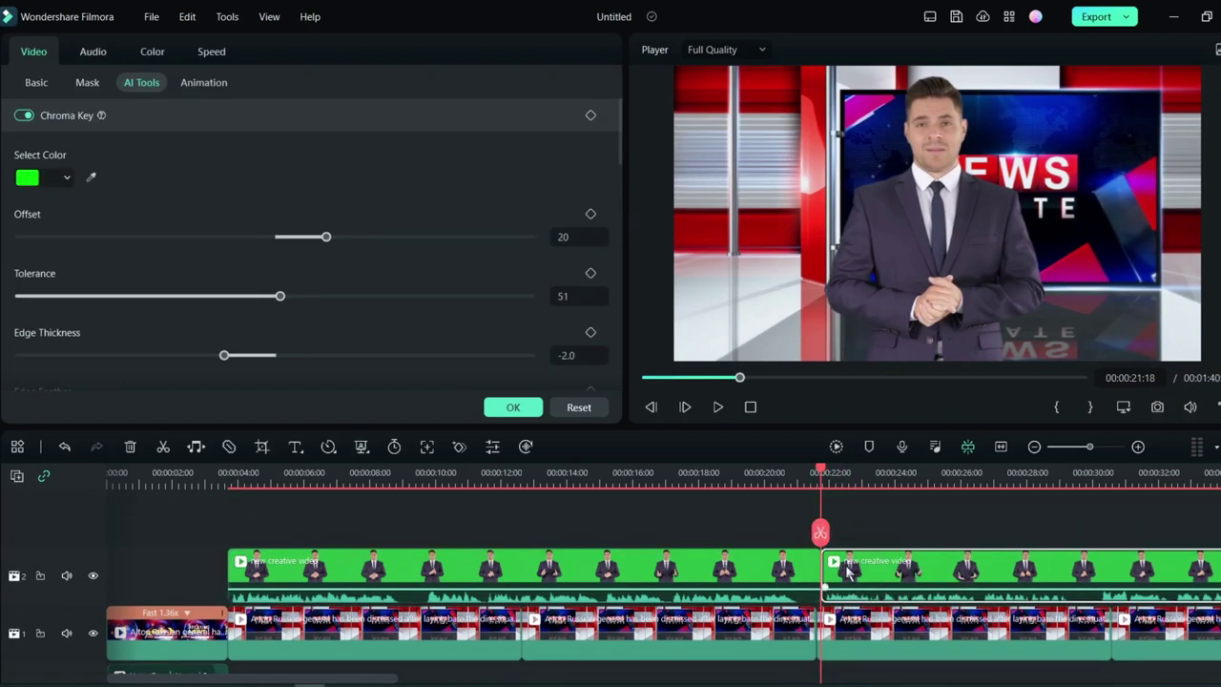
pyautogui.moveTo(955, 244); pyautogui.dragTo(800, 261)
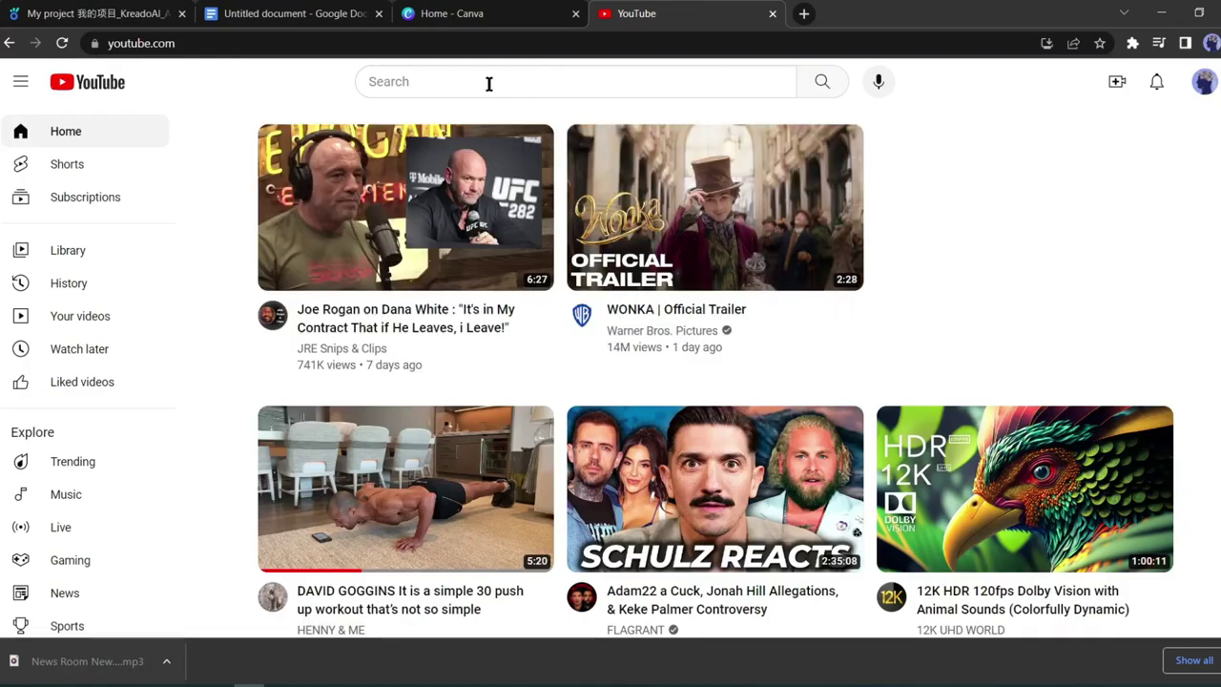
# Step: In the browser, search YouTube for russian army, filter by Creative Commons and open Russian military receives Chinese armored vehicles
pyautogui.click(491, 82)
pyautogui.write('Russian Ar')
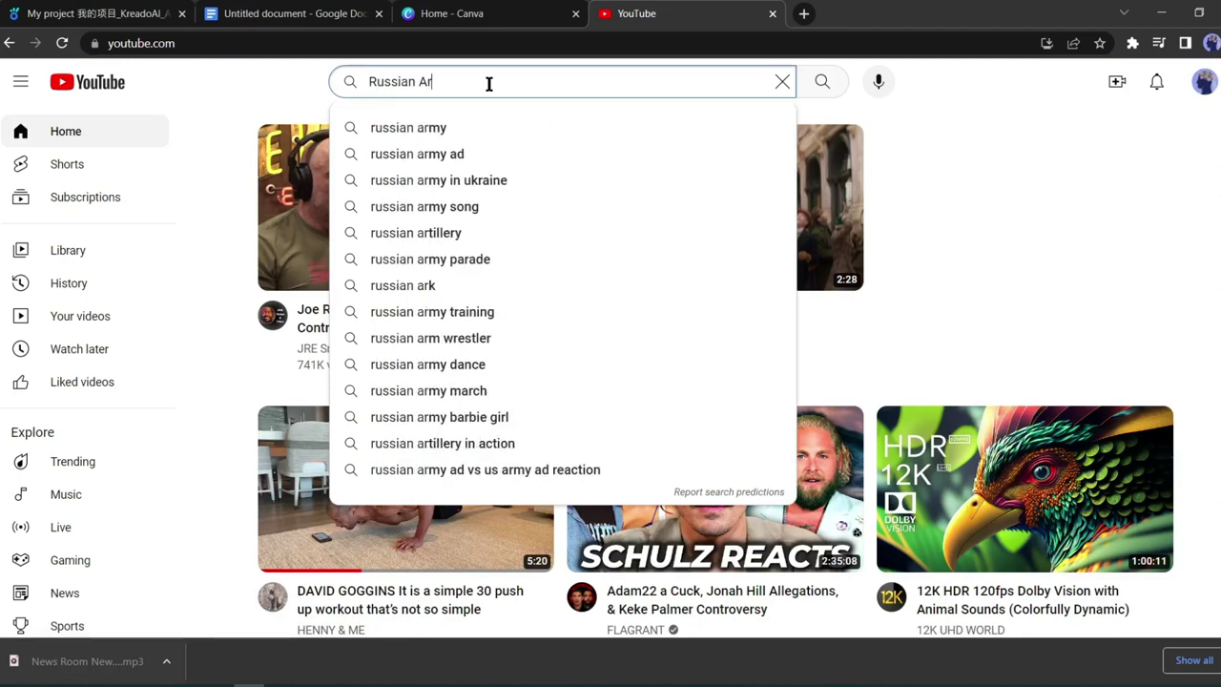
pyautogui.click(465, 126)
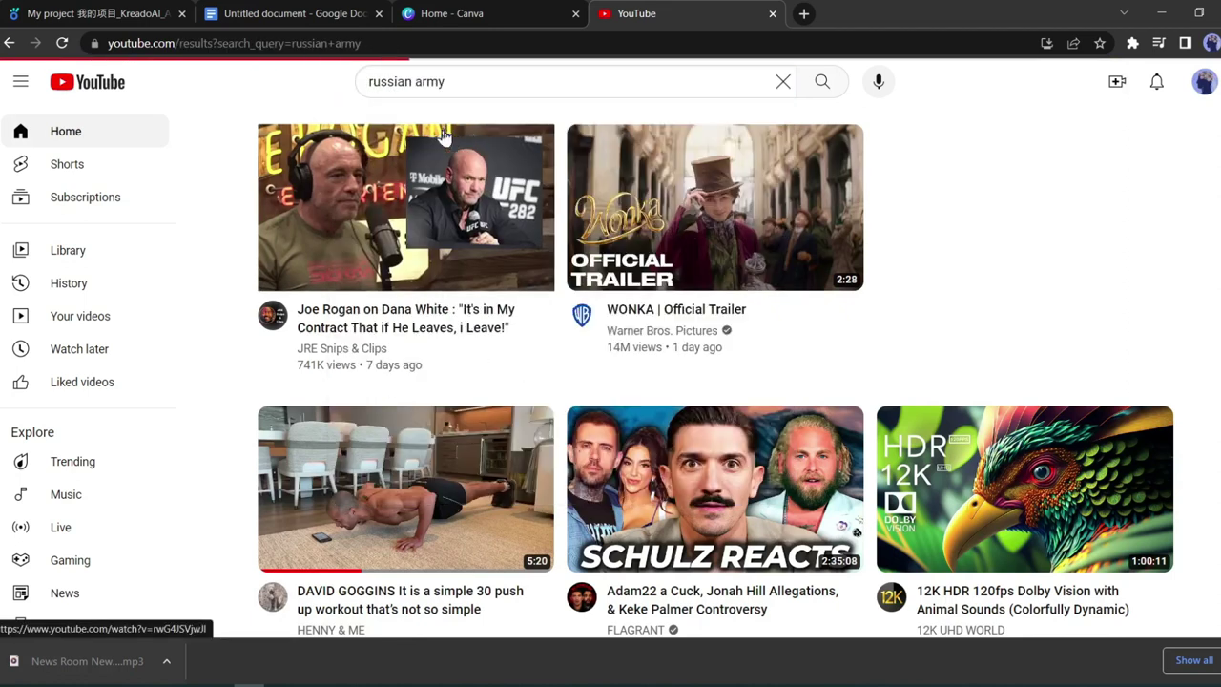
pyautogui.click(322, 143)
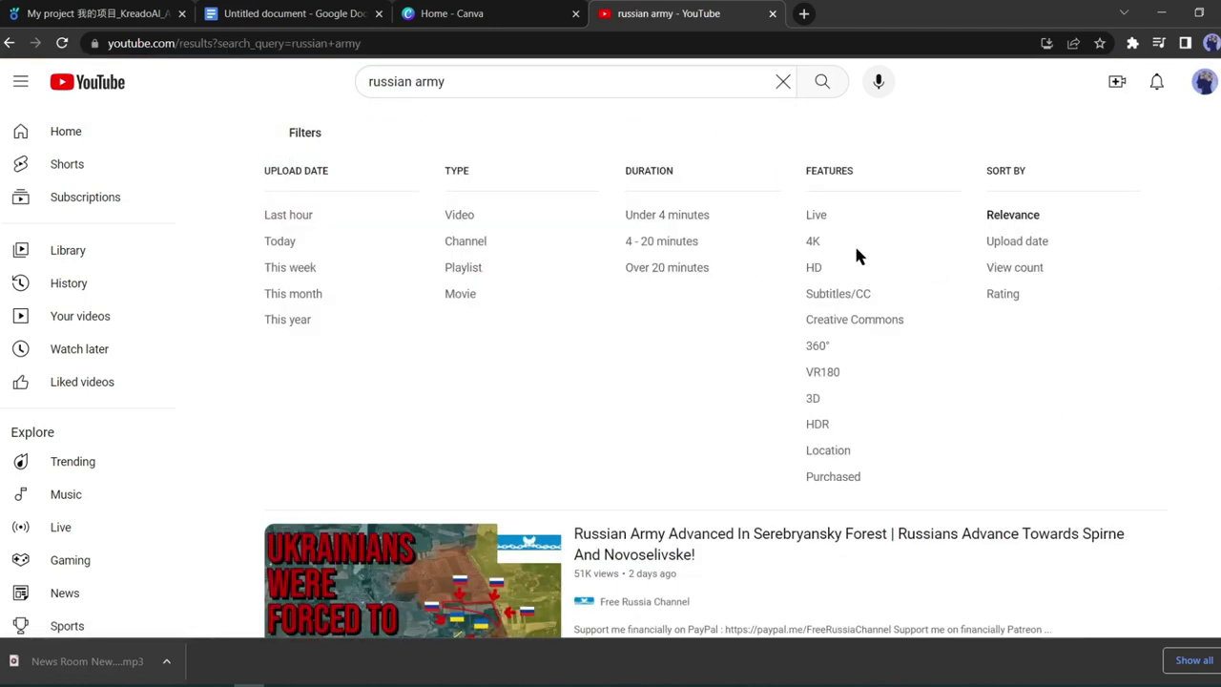
pyautogui.click(877, 324)
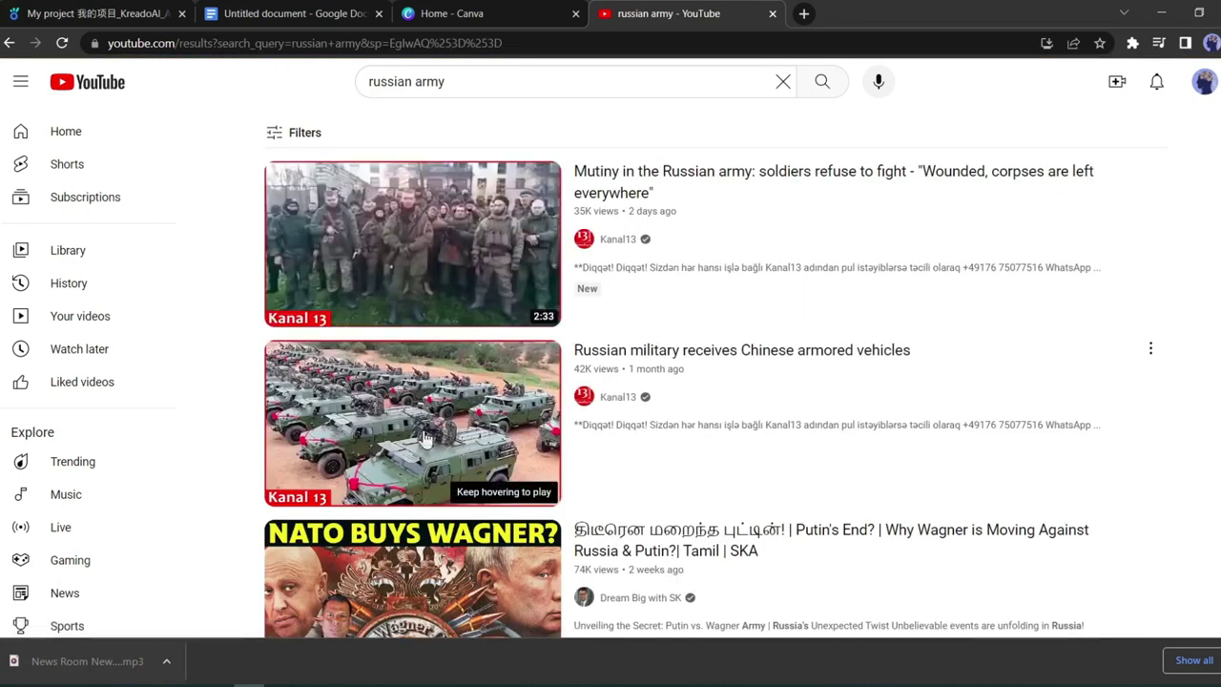
pyautogui.moveTo(427, 420)
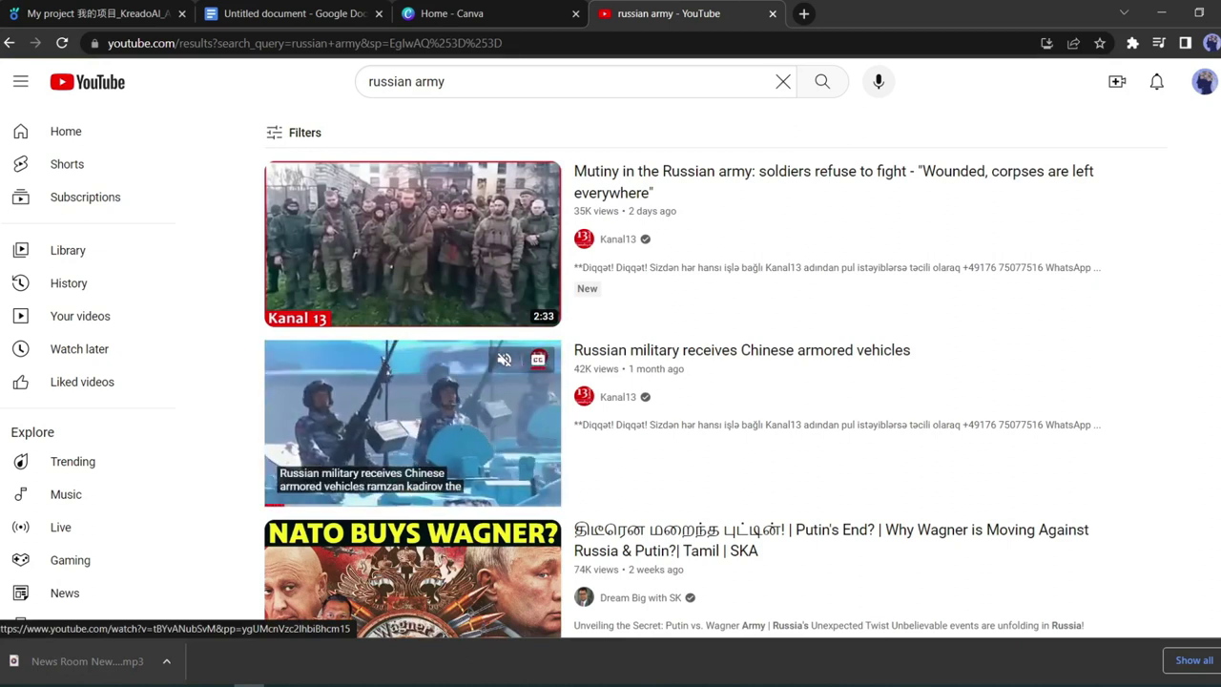
pyautogui.click(434, 425)
pyautogui.click(115, 507)
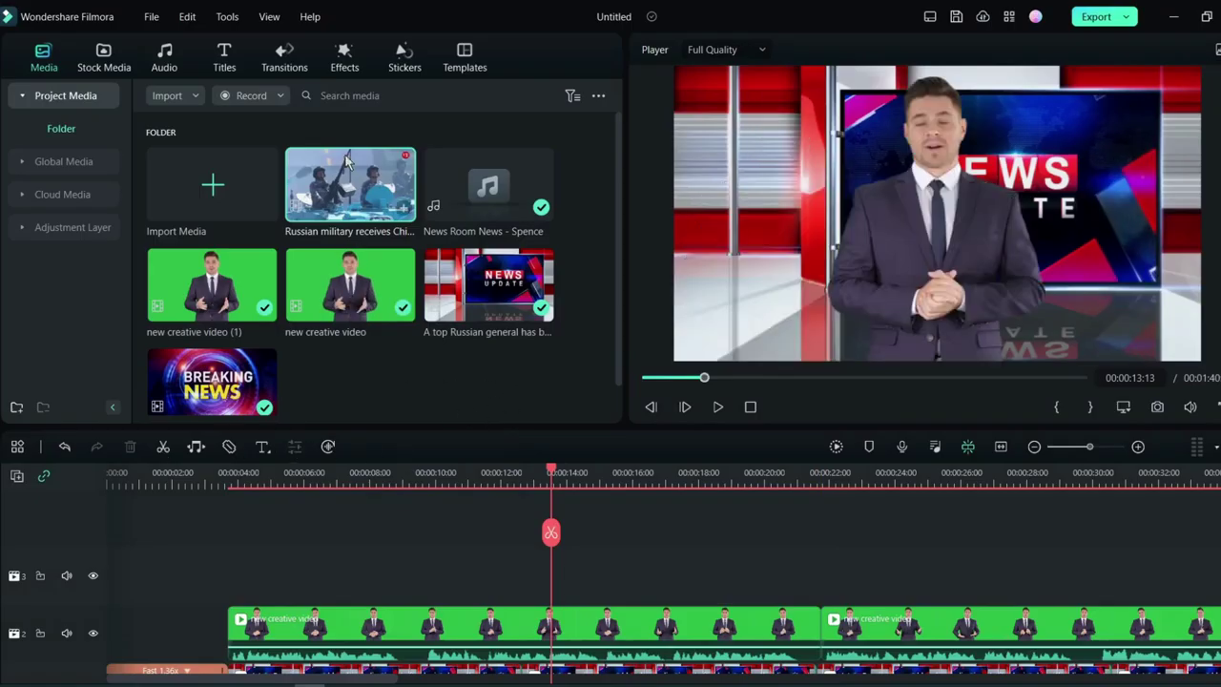
# Step: In Wondershare Filmora, place the military footage above the presenter, cut off its opening up to 00:00:25:10 and start the remainder at 00:00:21:18
pyautogui.moveTo(449, 286); pyautogui.dragTo(841, 570)
pyautogui.moveTo(807, 471); pyautogui.dragTo(920, 480)
pyautogui.moveTo(1006, 506); pyautogui.dragTo(942, 503)
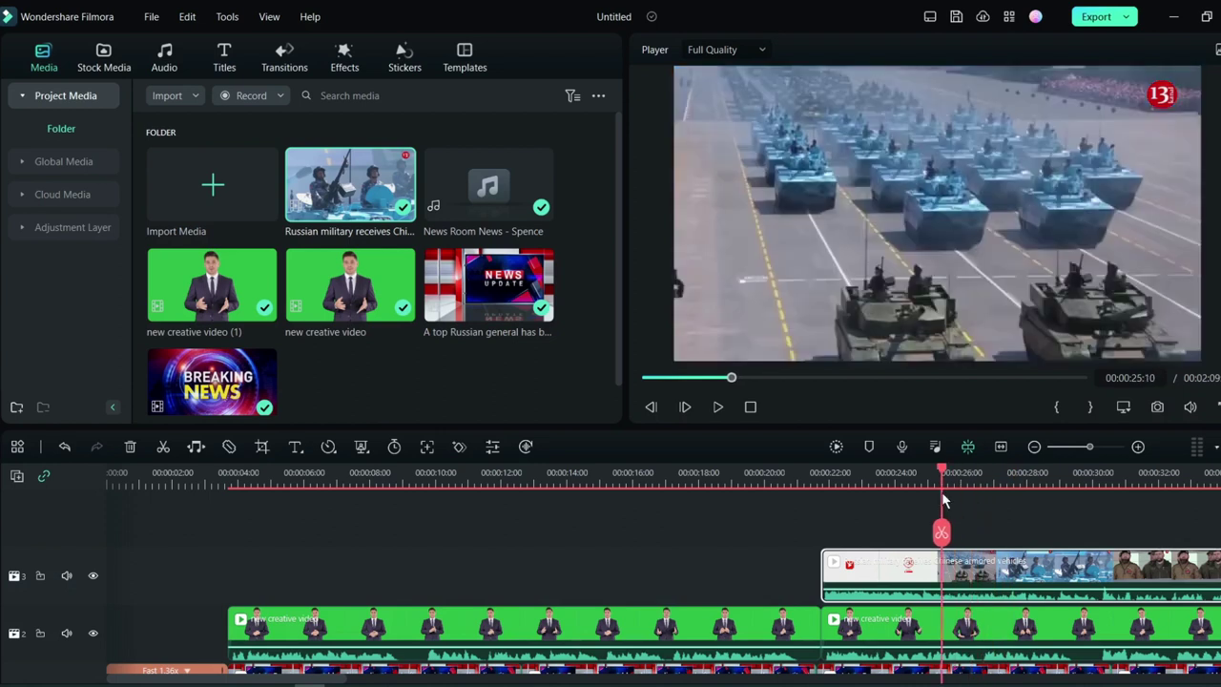
pyautogui.click(941, 531)
pyautogui.click(130, 447)
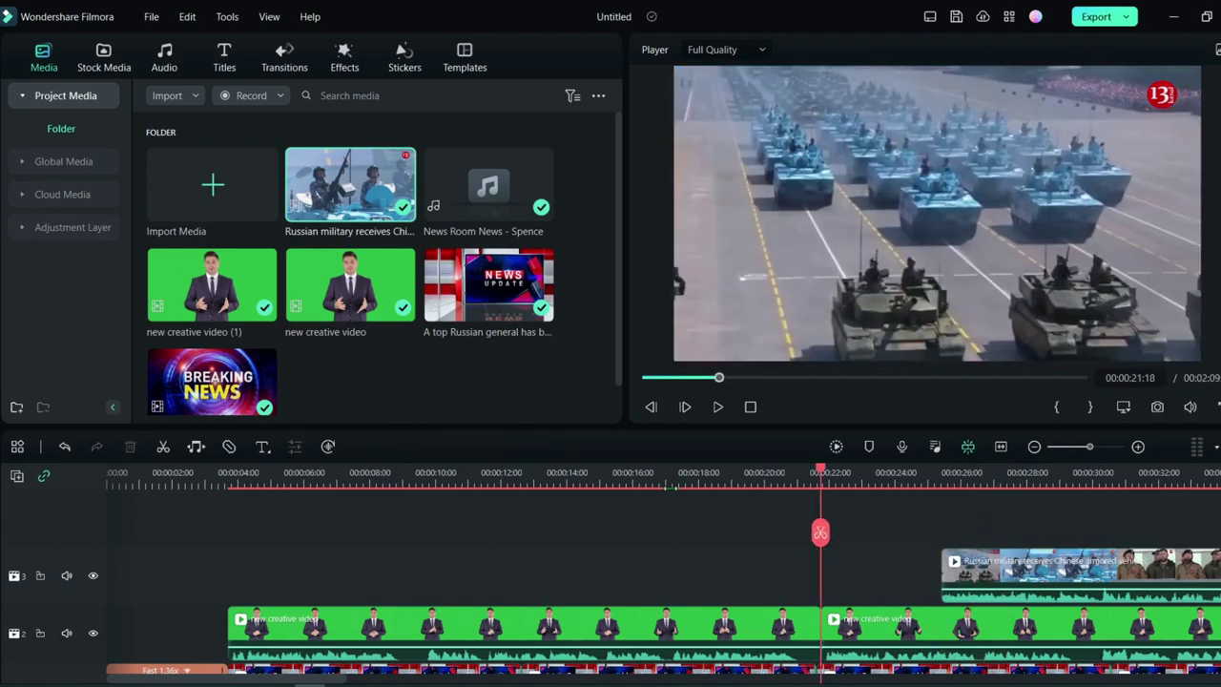
pyautogui.moveTo(1019, 563); pyautogui.dragTo(899, 562)
# Step: Mute the military footage and fit it over the studio screen with unlocked proportions, scaled to 60.3% by 64.4%
pyautogui.rightClick(899, 561)
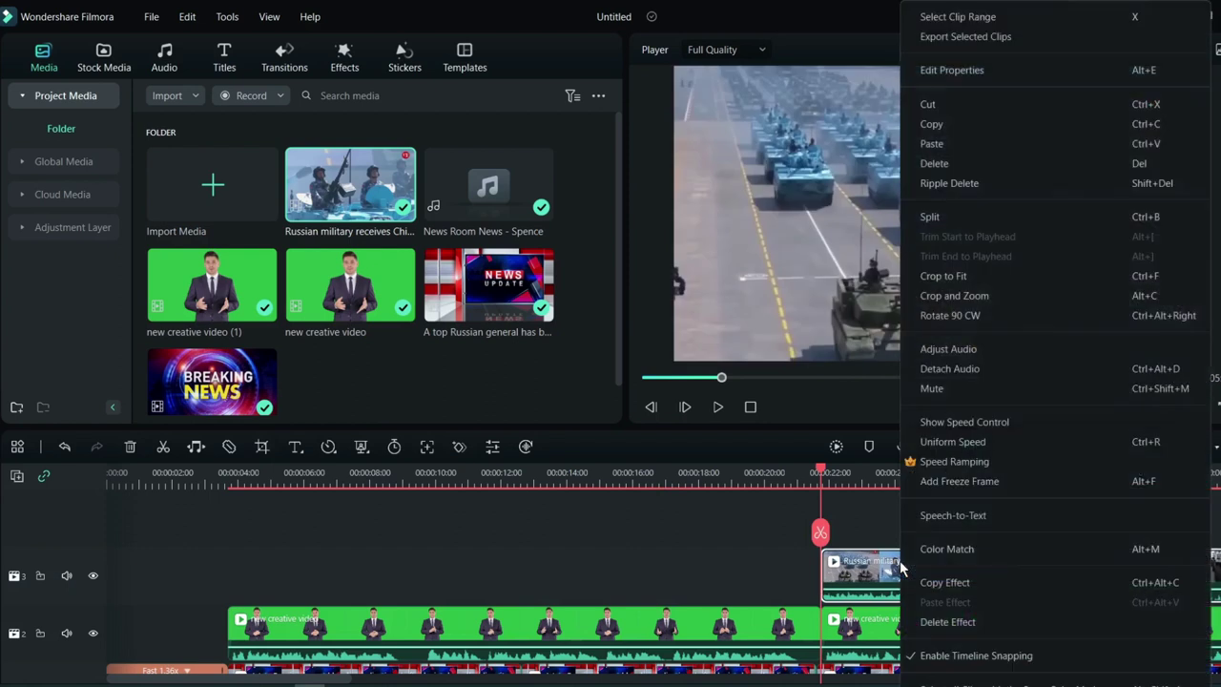
pyautogui.click(944, 397)
pyautogui.doubleClick(868, 572)
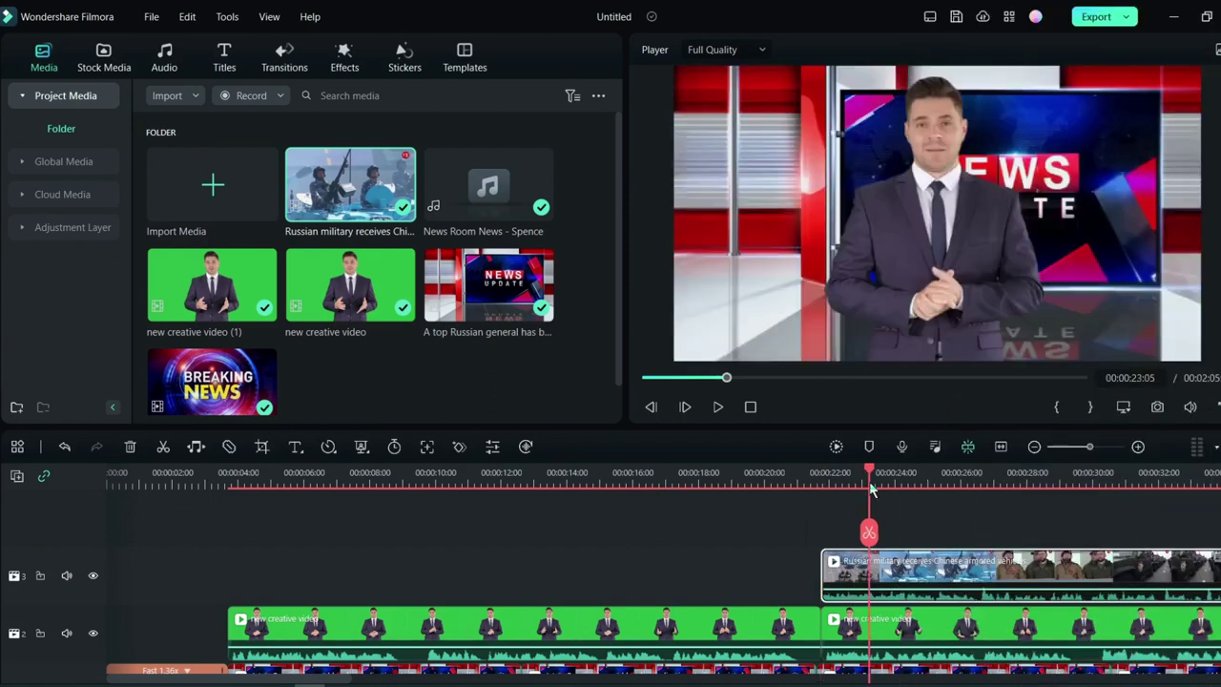
pyautogui.moveTo(1171, 275); pyautogui.dragTo(1164, 272)
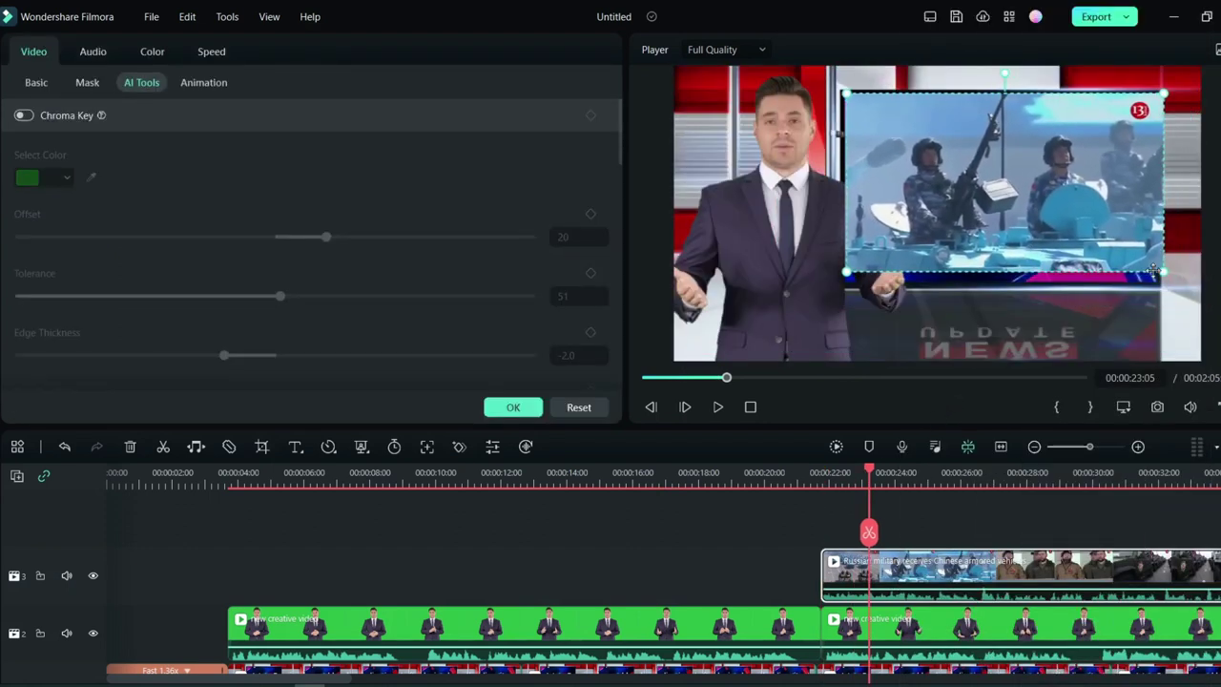
pyautogui.click(37, 82)
pyautogui.click(21, 191)
pyautogui.moveTo(1004, 272); pyautogui.dragTo(1005, 283)
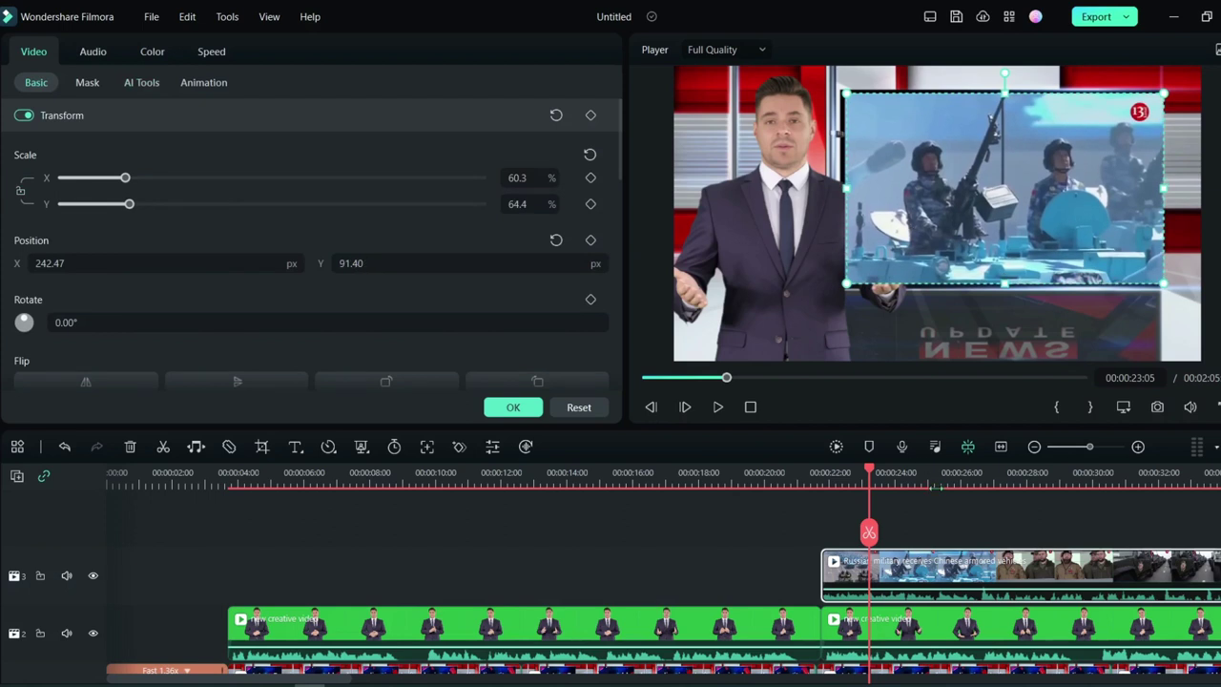
# Step: Move the presenter's second clip to video track 4 so the presenter stands in front of the military footage
pyautogui.click(937, 624)
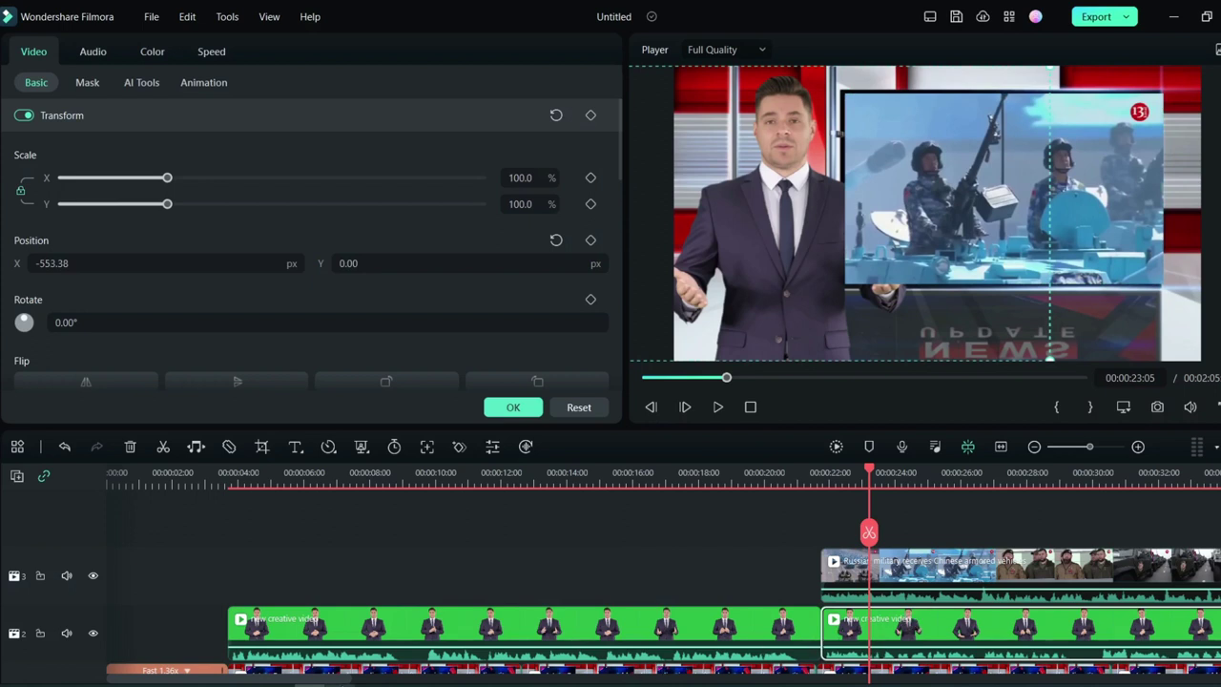
pyautogui.moveTo(362, 679); pyautogui.dragTo(467, 679)
pyautogui.moveTo(415, 629); pyautogui.dragTo(419, 515)
pyautogui.moveTo(414, 600); pyautogui.dragTo(431, 633)
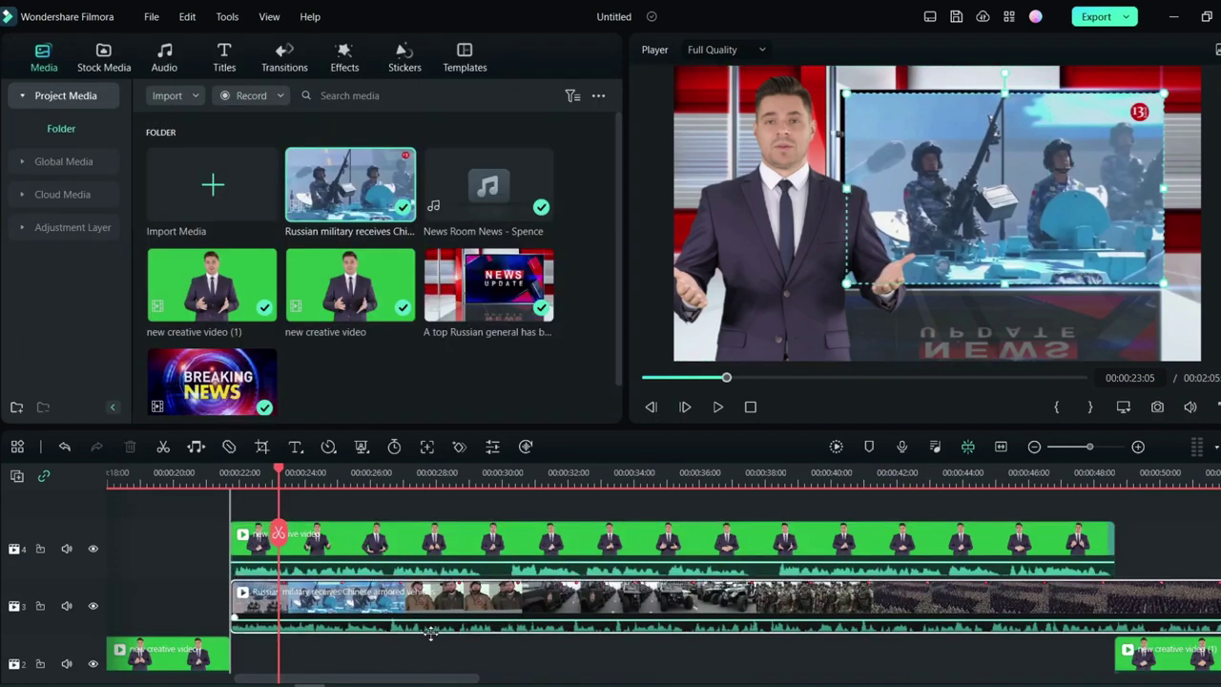
# Step: Trim the military footage to end at 00:00:34:22, then move it to video track 2 and the presenter clip above it to track 3
pyautogui.moveTo(256, 477); pyautogui.dragTo(662, 536)
pyautogui.click(660, 534)
pyautogui.press('Delete')
pyautogui.moveTo(551, 593); pyautogui.dragTo(548, 635)
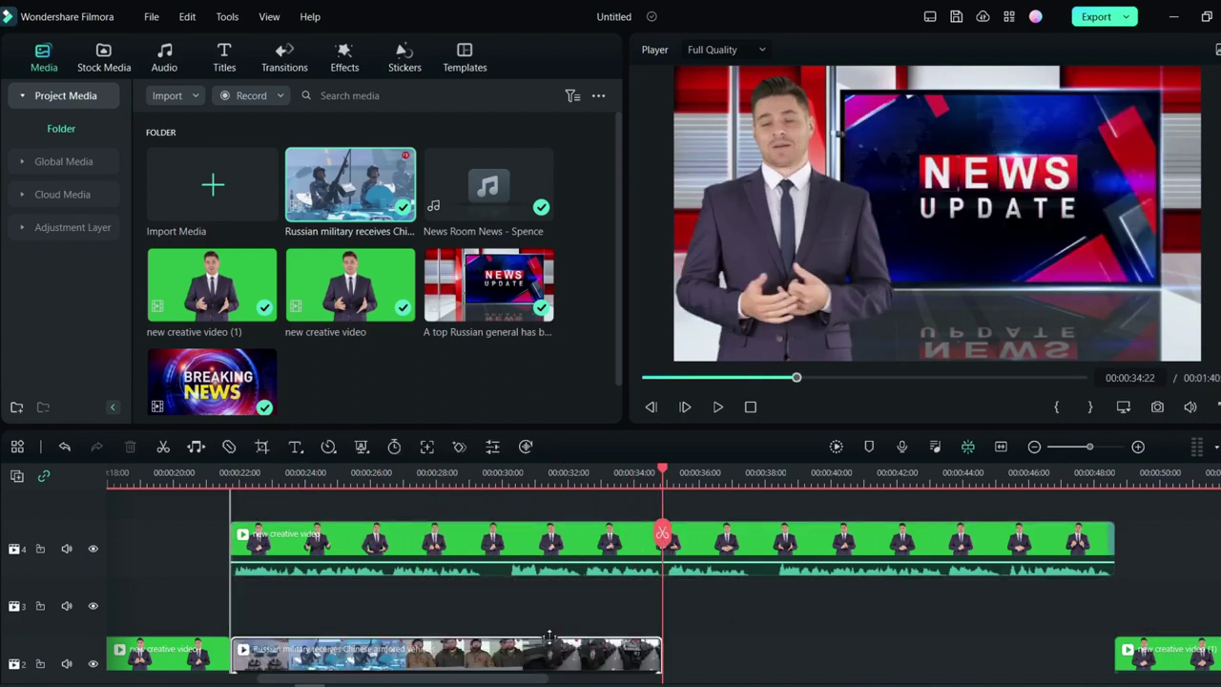
pyautogui.moveTo(782, 541); pyautogui.dragTo(792, 598)
# Step: Play the presenter and military footage together, then extend the footage's end to about 00:00:38:00
pyautogui.click(450, 498)
pyautogui.press('space')
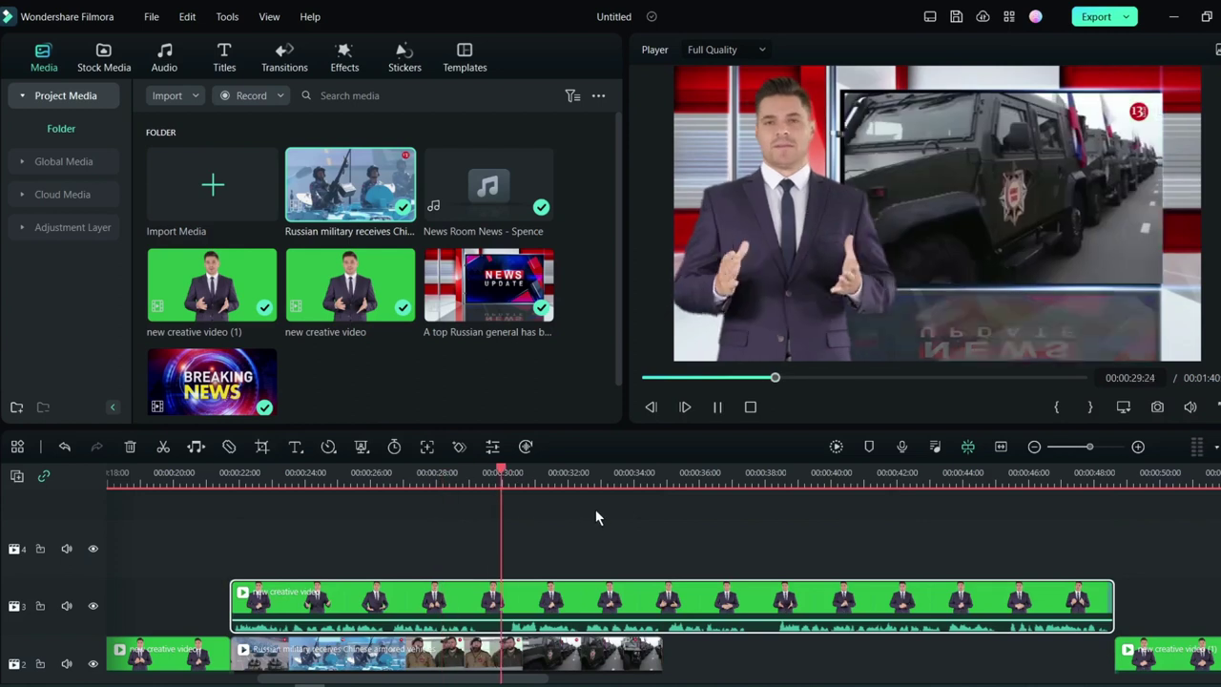
pyautogui.scroll(-1, 849, 582)
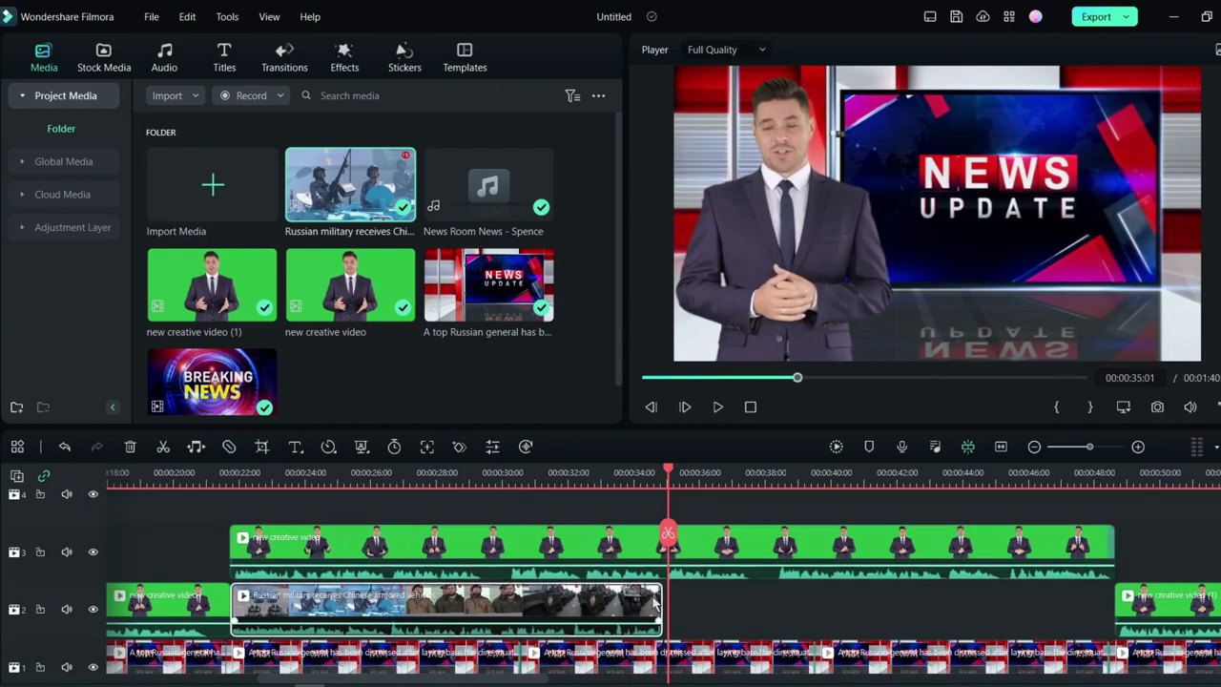
pyautogui.moveTo(661, 602); pyautogui.dragTo(768, 602)
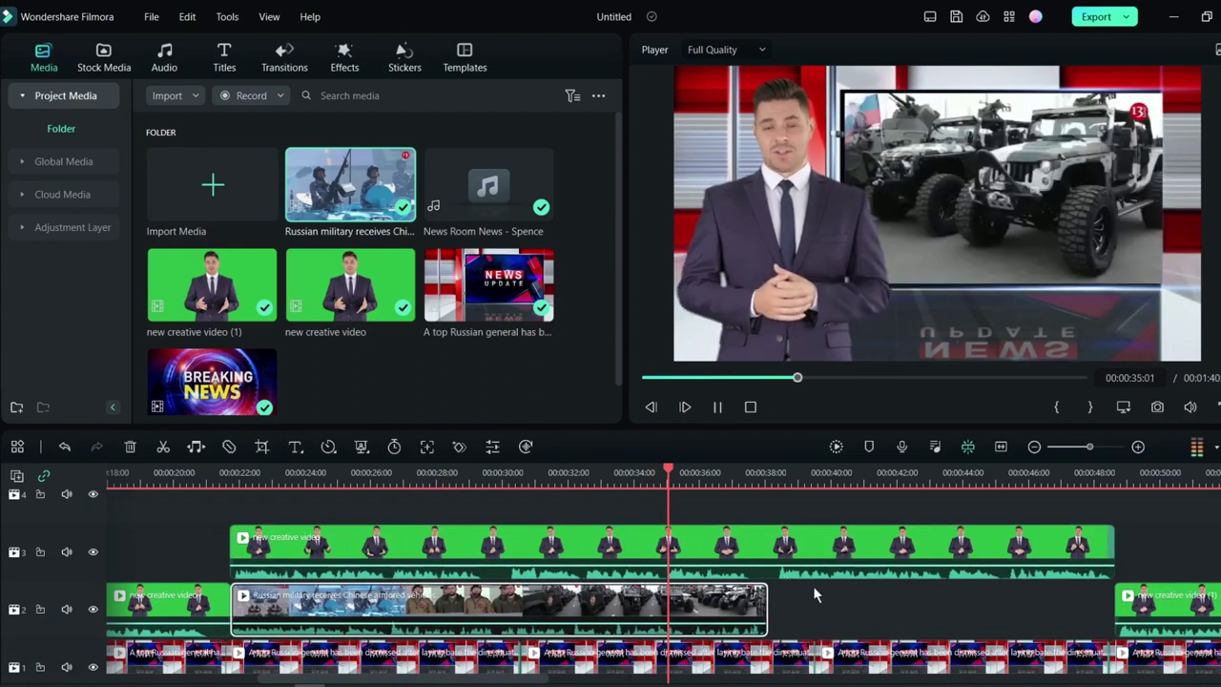
# Step: Split the presenter clip where the military footage ends, move its remainder down to video track 2 and play the result
pyautogui.click(773, 533)
pyautogui.click(767, 532)
pyautogui.moveTo(856, 542); pyautogui.dragTo(857, 595)
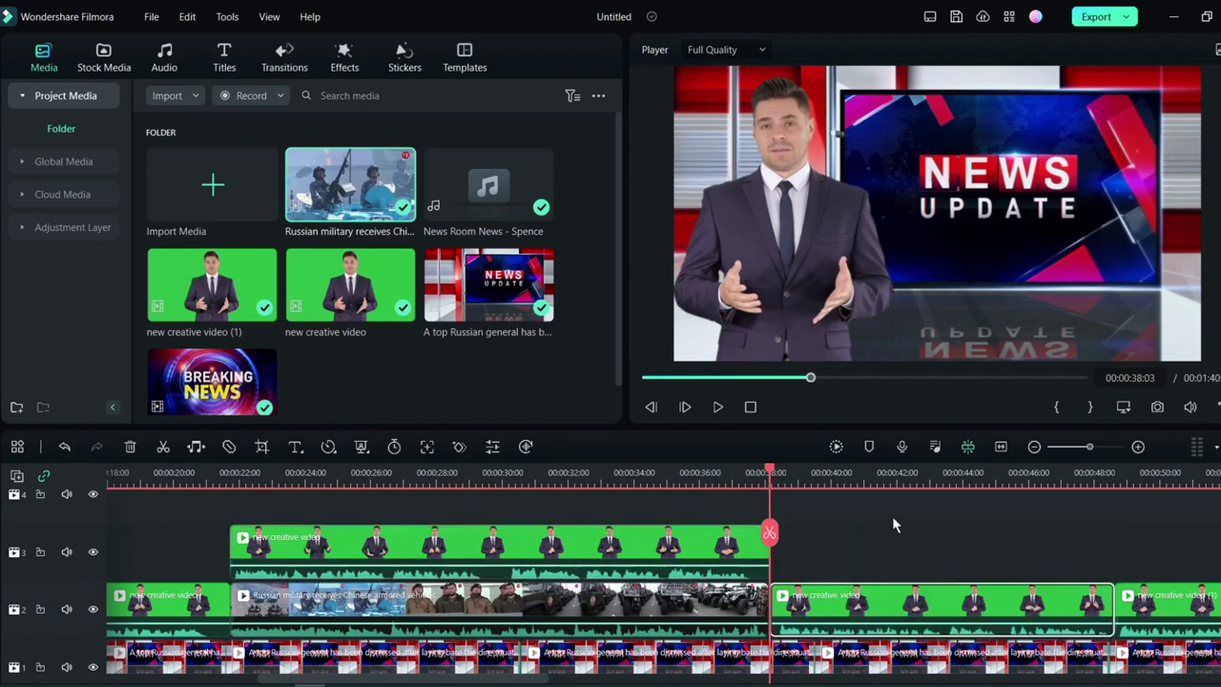
pyautogui.press('space')
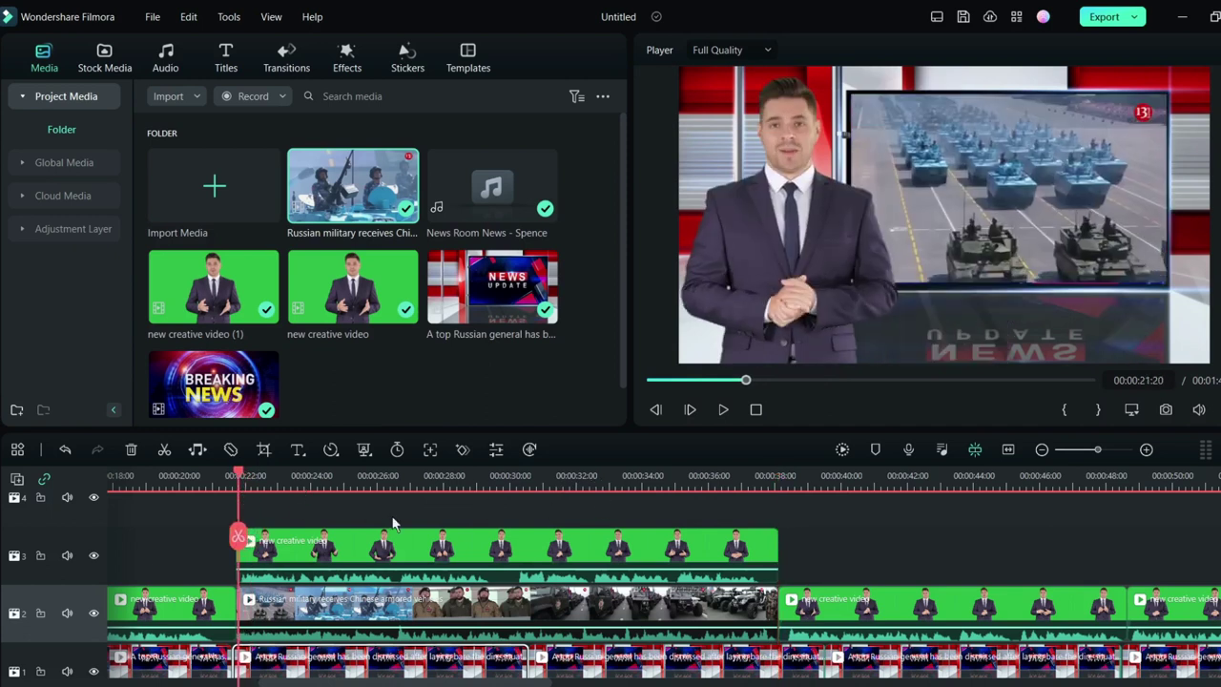
# Step: Add a Basic 1 title on video track 4 spanning the military footage, with the text Video Credit: Kanal13 below the studio screen
pyautogui.scroll(3, 378, 547)
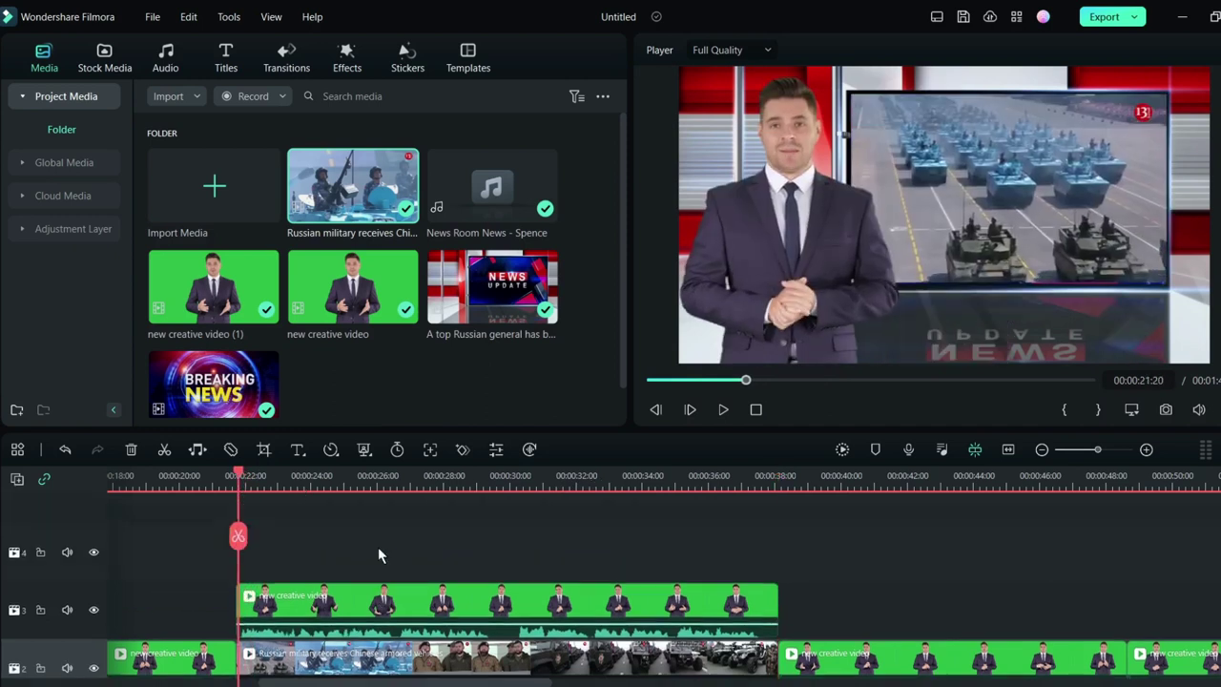
pyautogui.click(337, 478)
pyautogui.moveTo(404, 570); pyautogui.dragTo(778, 570)
pyautogui.write('Video Cre')
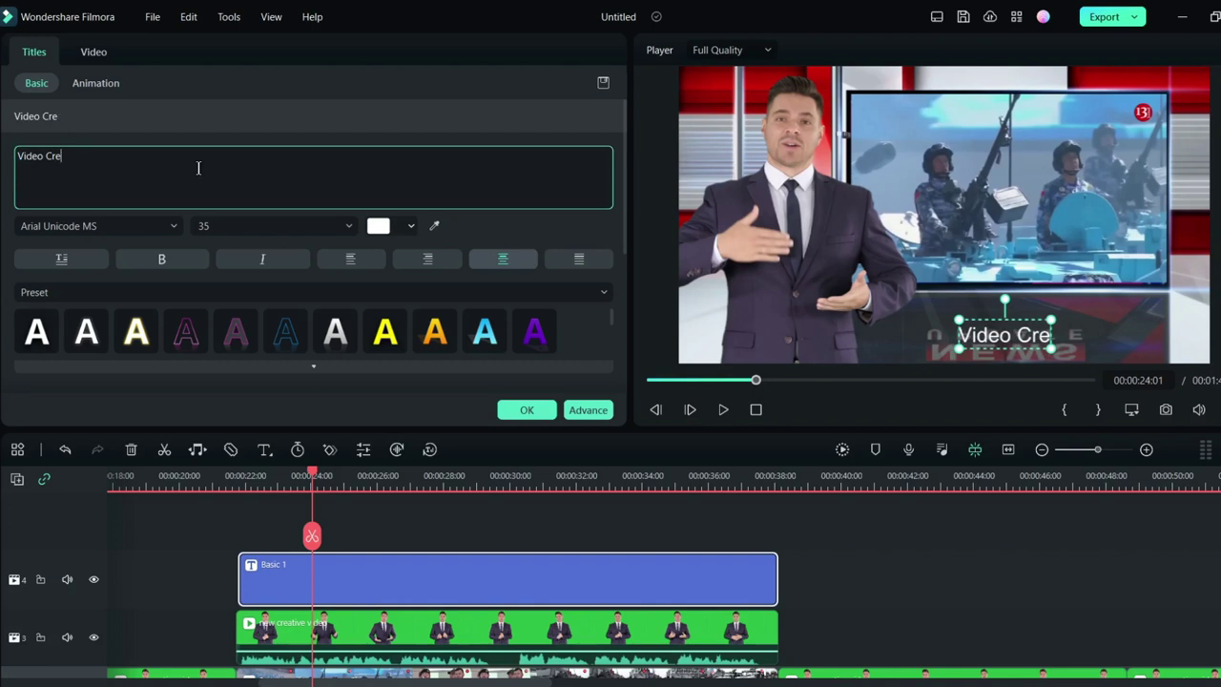
pyautogui.write('dit: ')
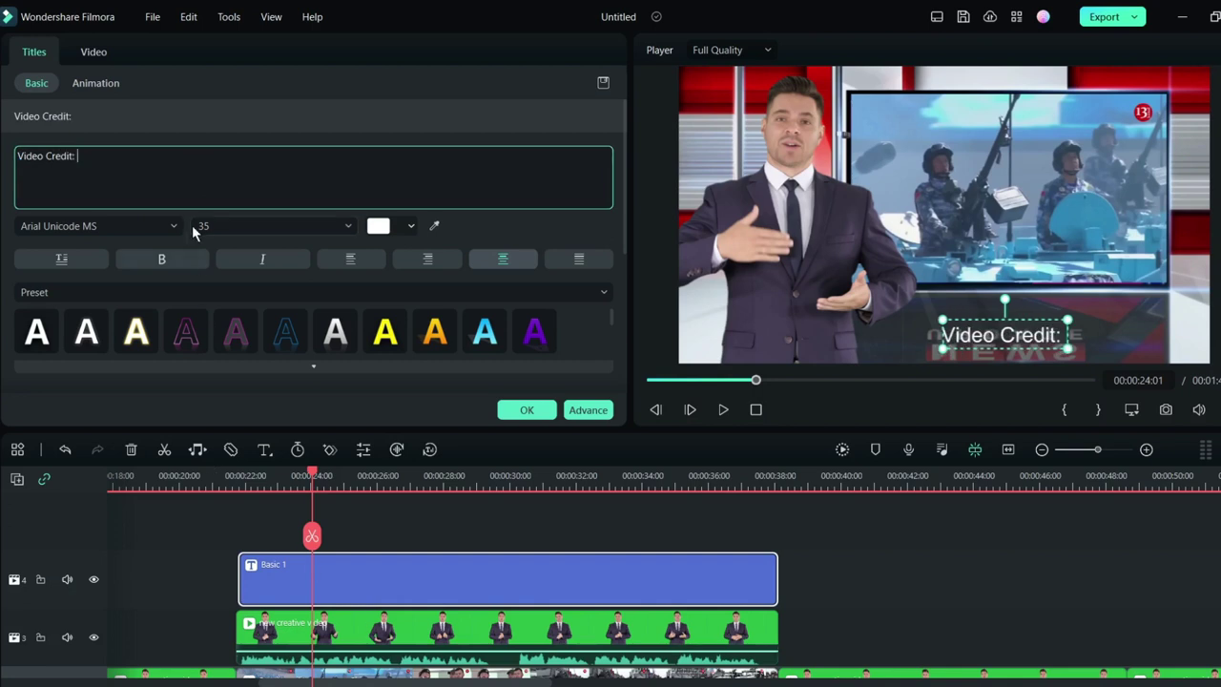
pyautogui.write('Kanal13')
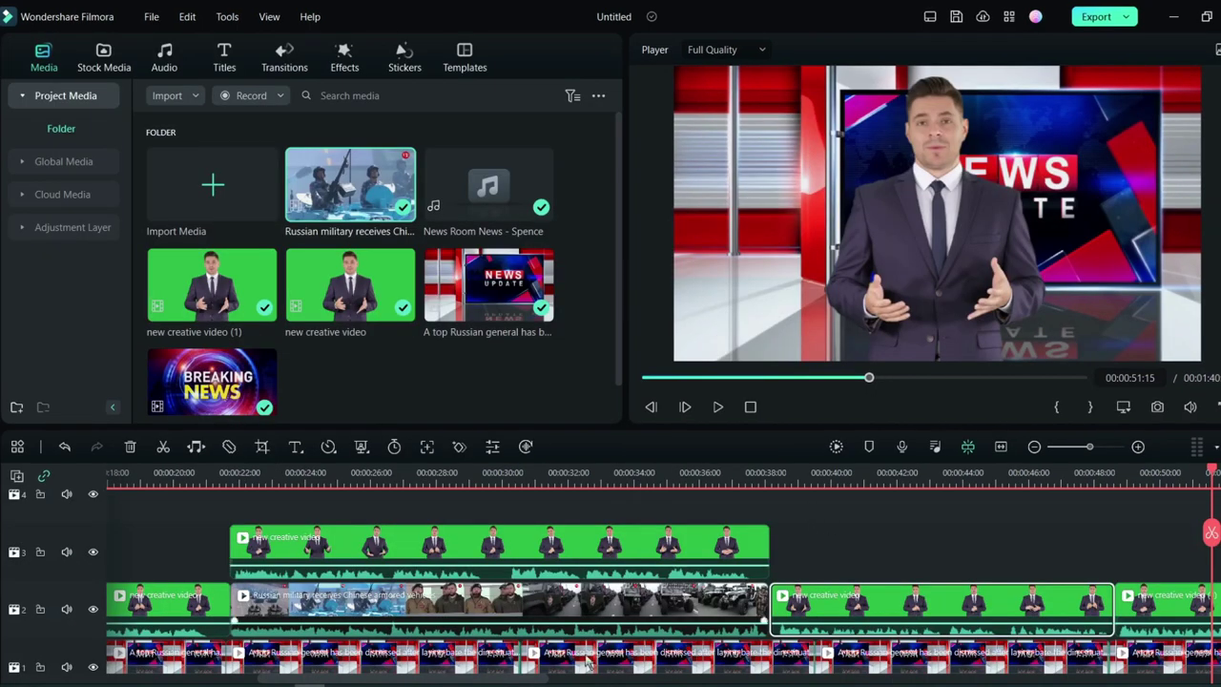
# Step: Export the finished video as an MP4 named Russian Army Conflict at 1920x1080 and 25 fps
pyautogui.moveTo(537, 679)
pyautogui.mouseDown()
pyautogui.moveTo(371, 679)
pyautogui.moveTo(559, 681)
pyautogui.moveTo(546, 681)
pyautogui.mouseUp()
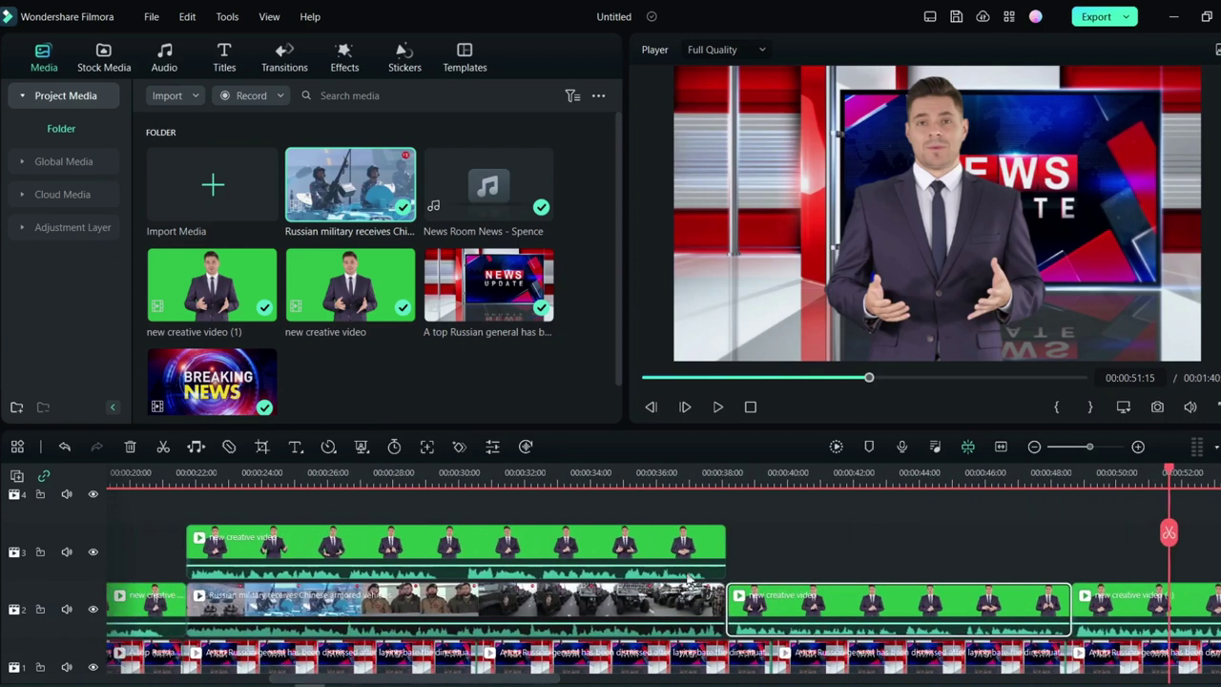
pyautogui.click(1096, 17)
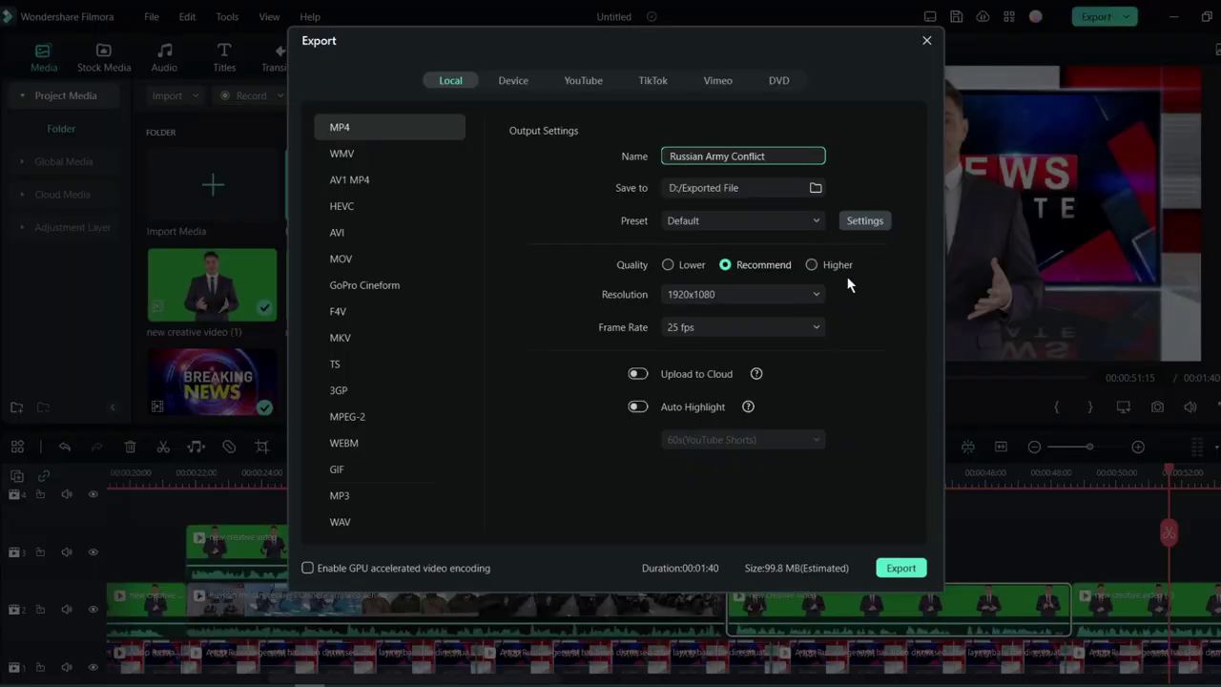
pyautogui.click(911, 565)
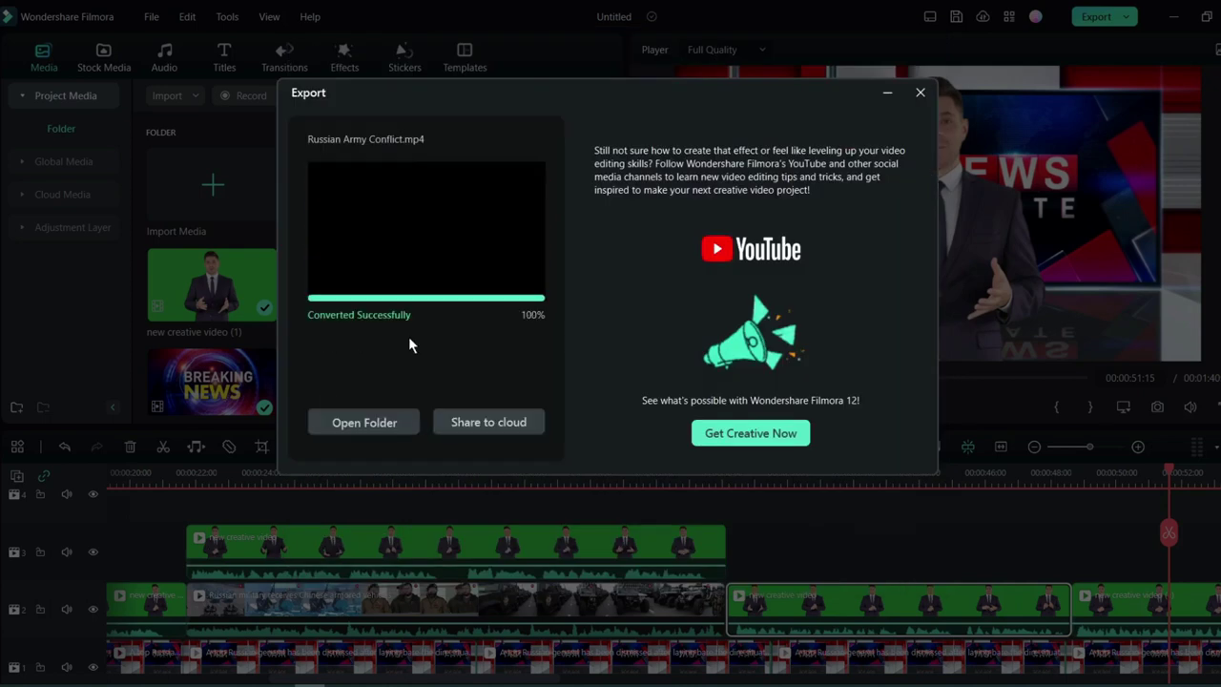
# Step: Open the export folder, play Russian Army Conflict-1.mp4 in PotPlayer to check the finished news video and pause it
pyautogui.click(377, 422)
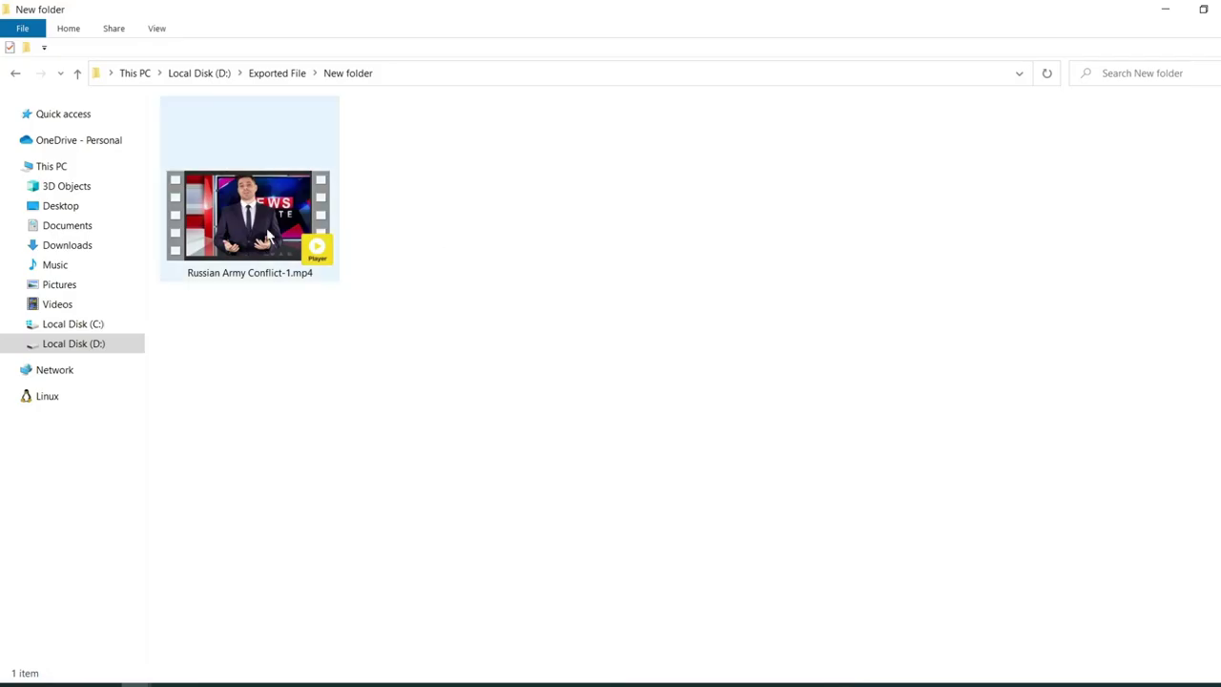
pyautogui.click(268, 236)
pyautogui.press('Return')
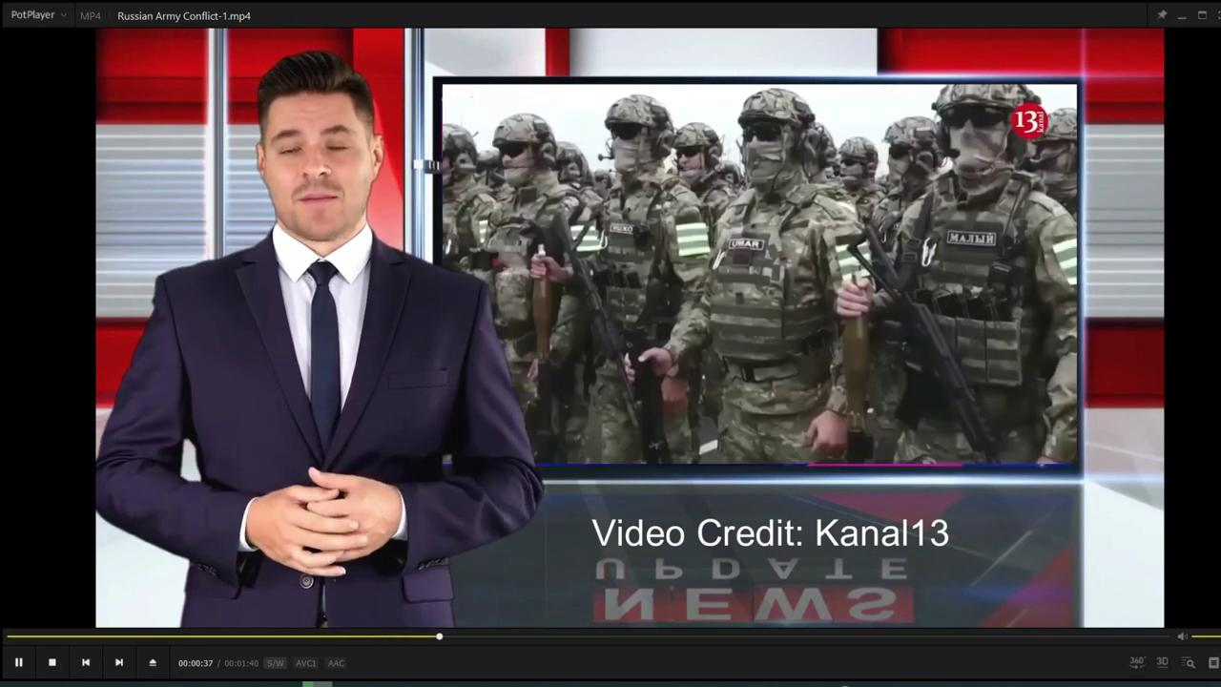
pyautogui.press('space')
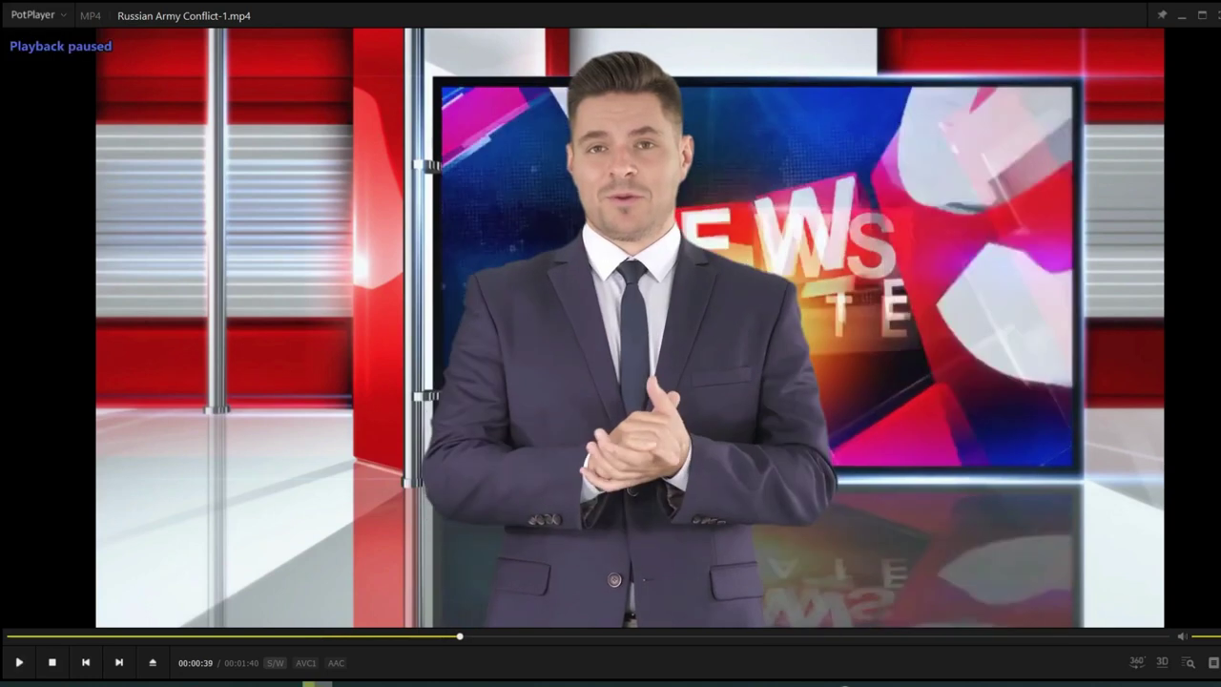